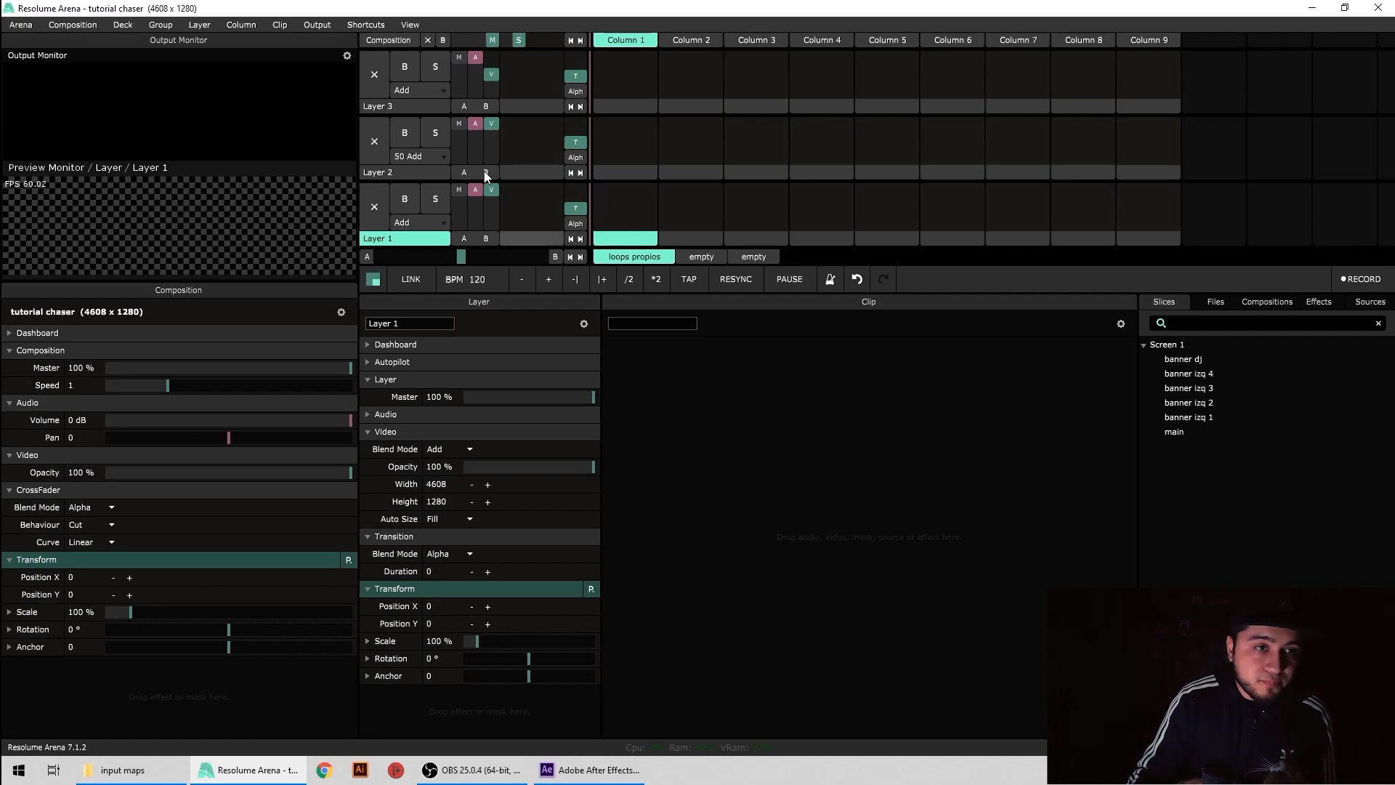
# Examine the Screen 1 slice layout in the Advanced Output's input selection, and save it on closing.
pyautogui.click(313, 26)
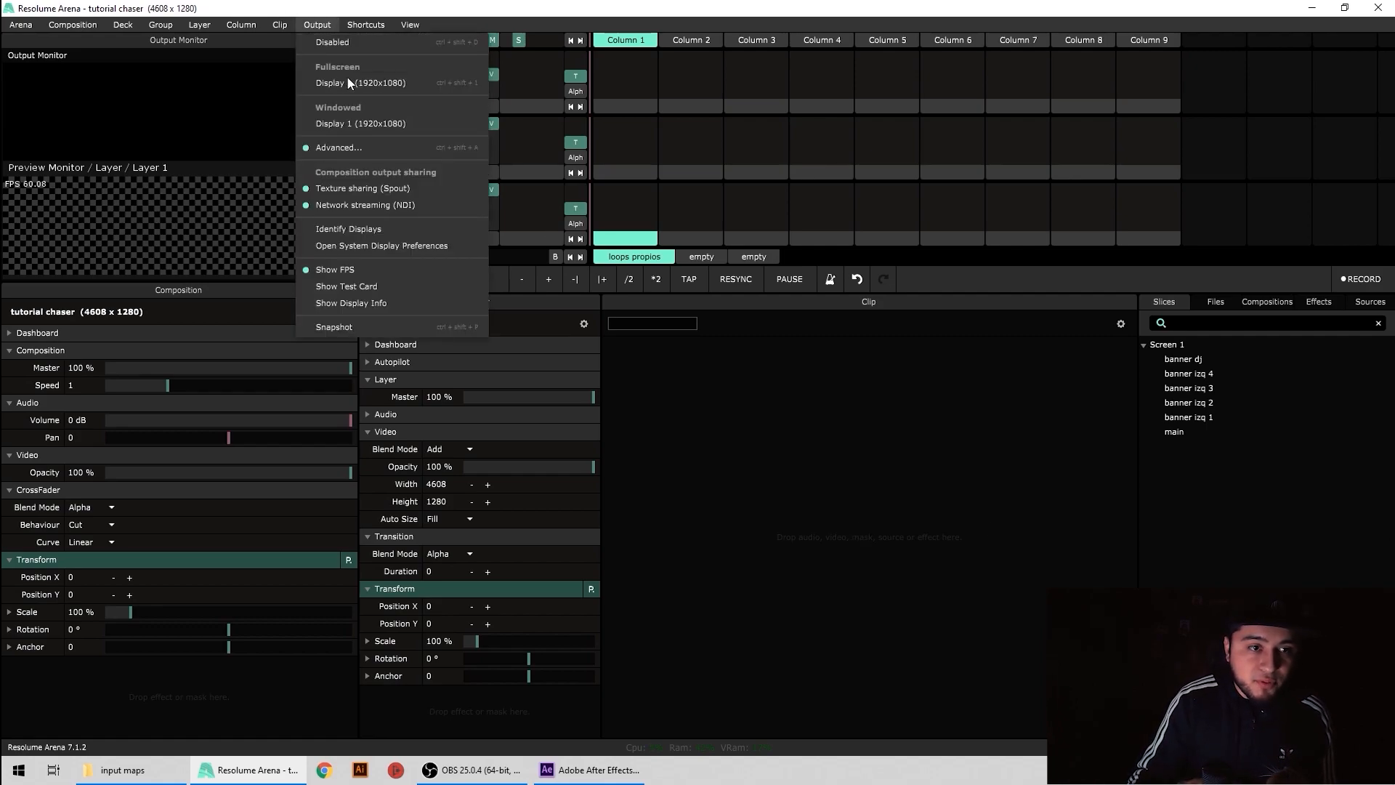
pyautogui.click(378, 149)
pyautogui.moveTo(507, 241); pyautogui.dragTo(768, 318)
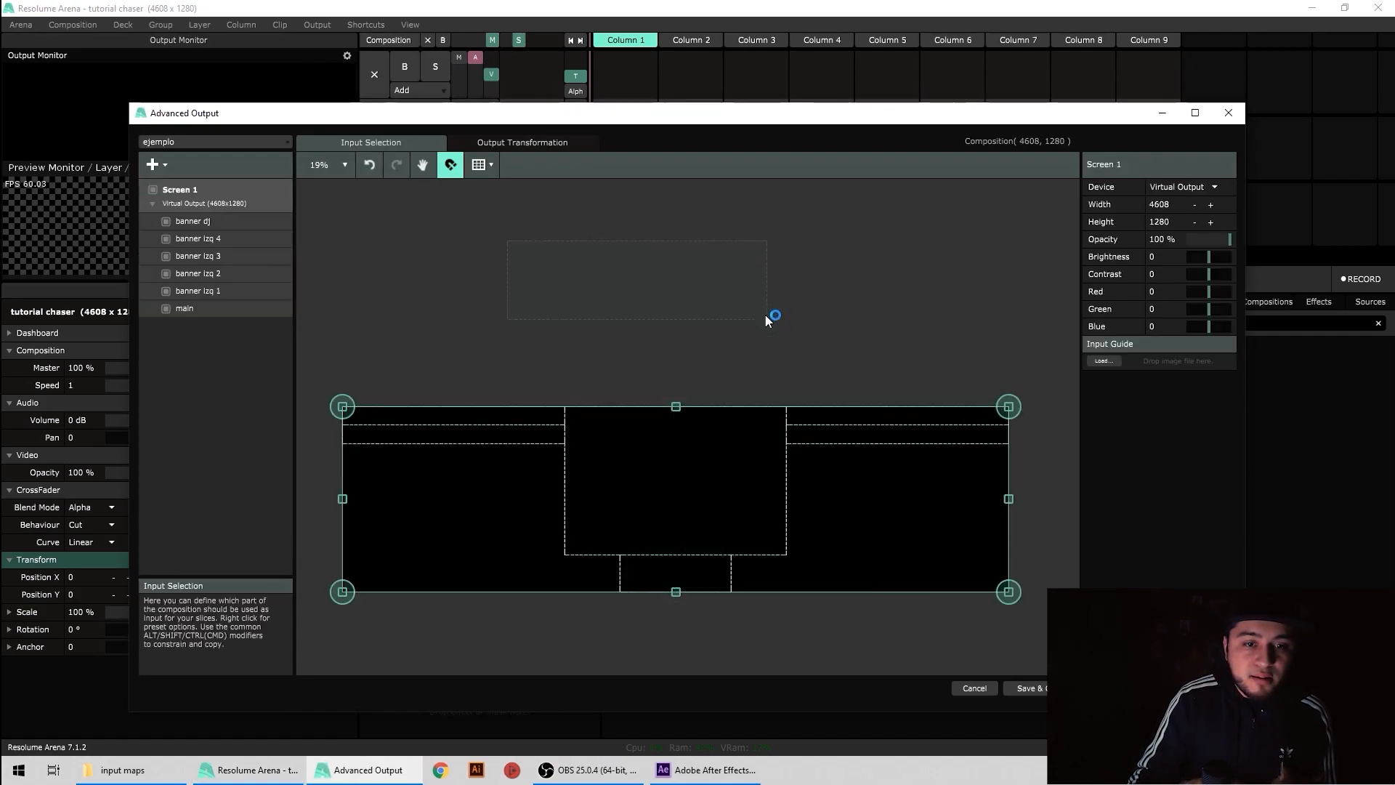
pyautogui.press('space')
pyautogui.moveTo(877, 360); pyautogui.dragTo(873, 281)
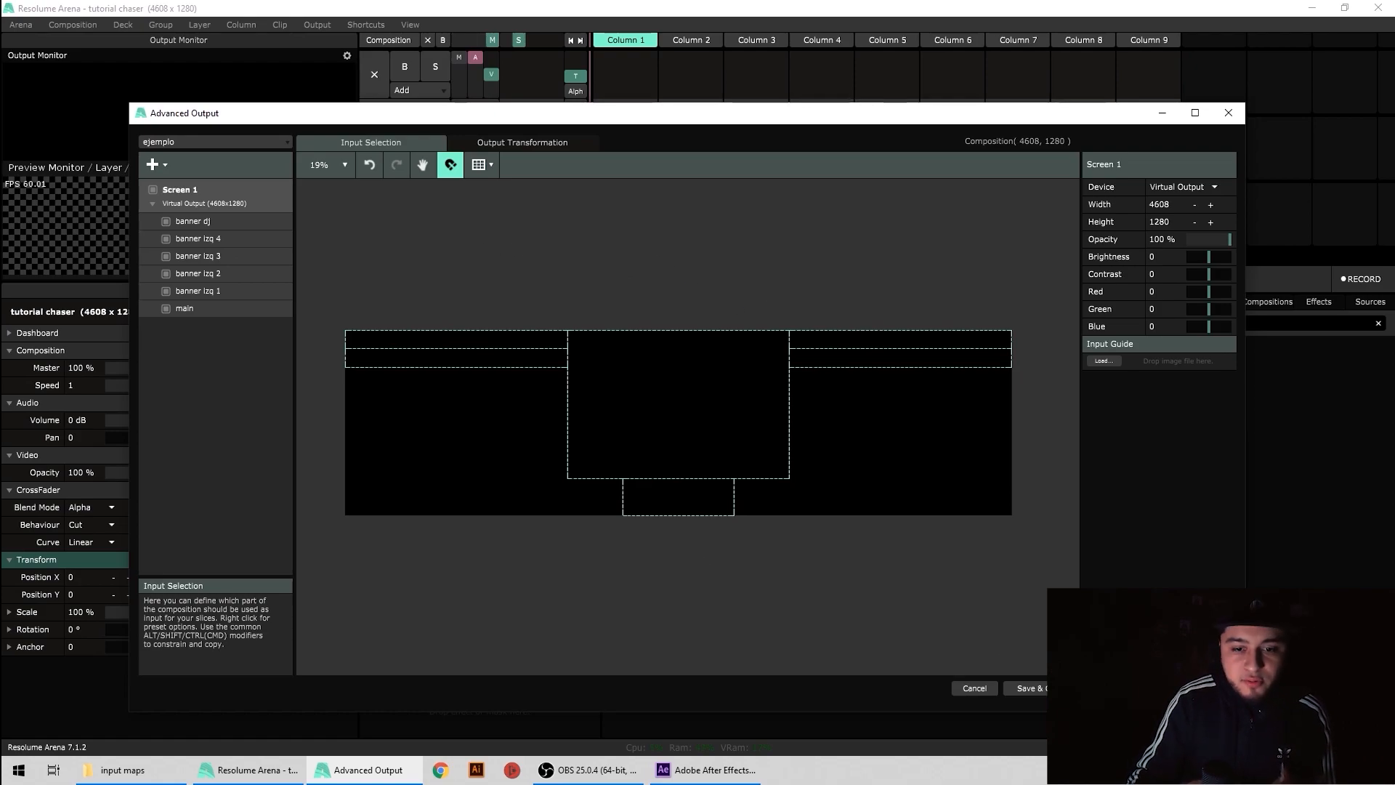
pyautogui.click(1026, 688)
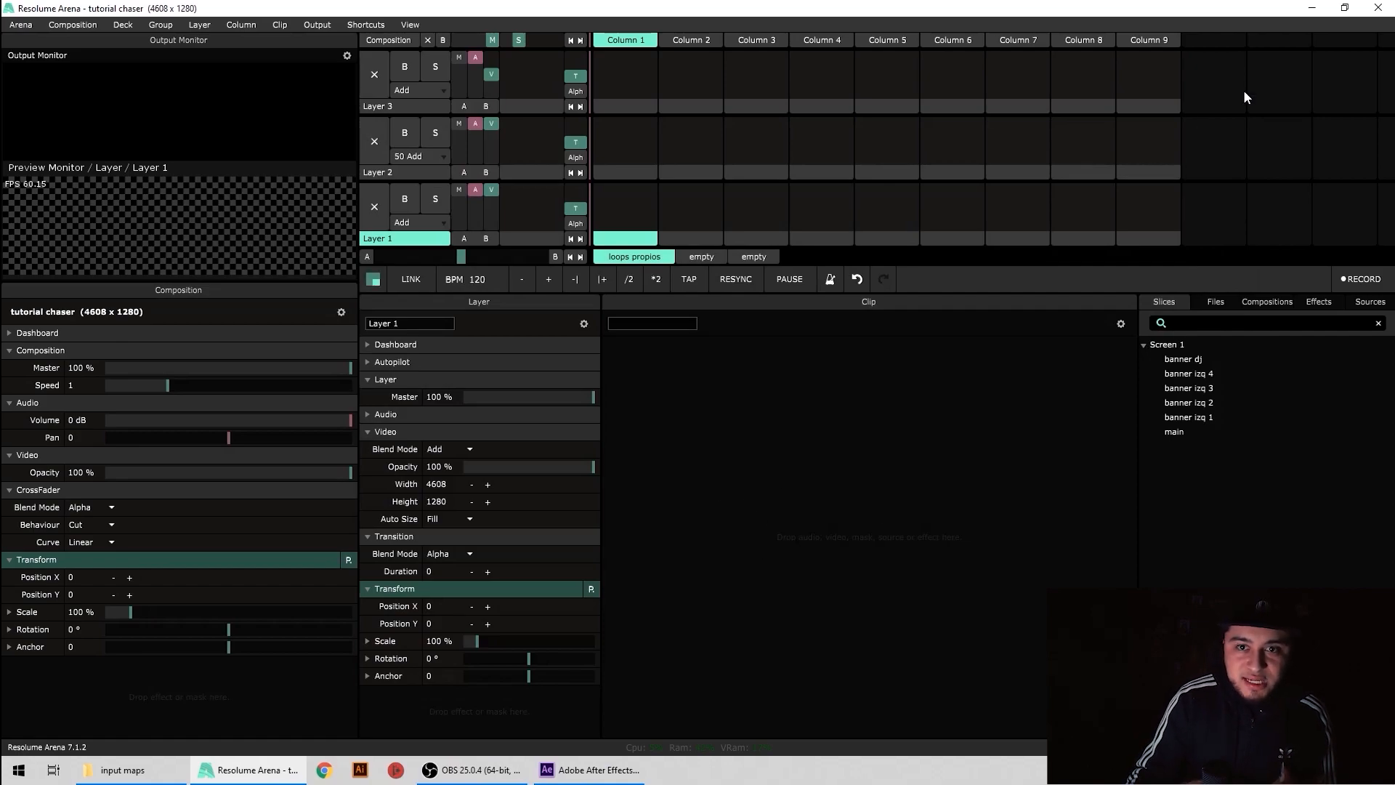
# Switch to Chaser, export the pixelmap as exaple.png into the input maps folder, replacing the existing file, and close Chaser.
pyautogui.click(1313, 8)
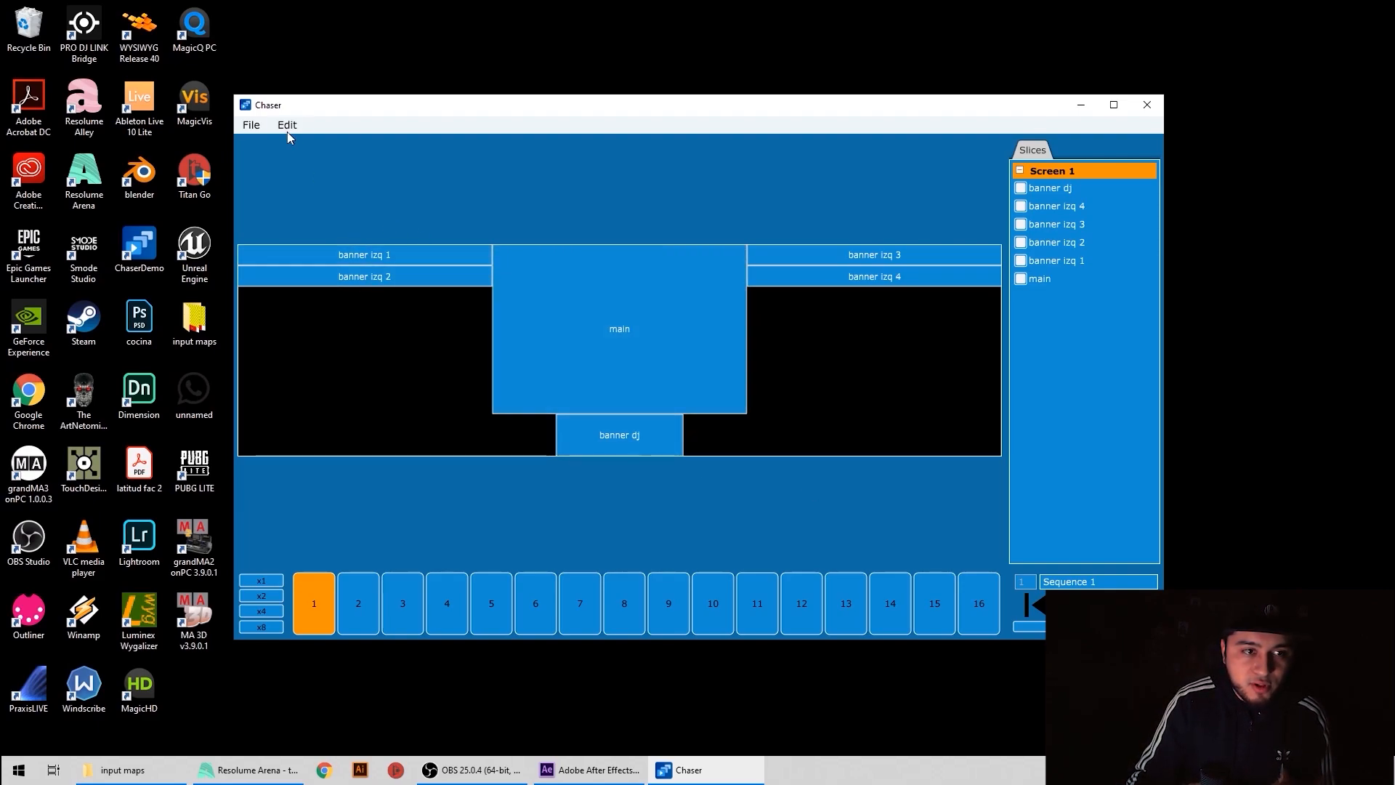
pyautogui.click(250, 125)
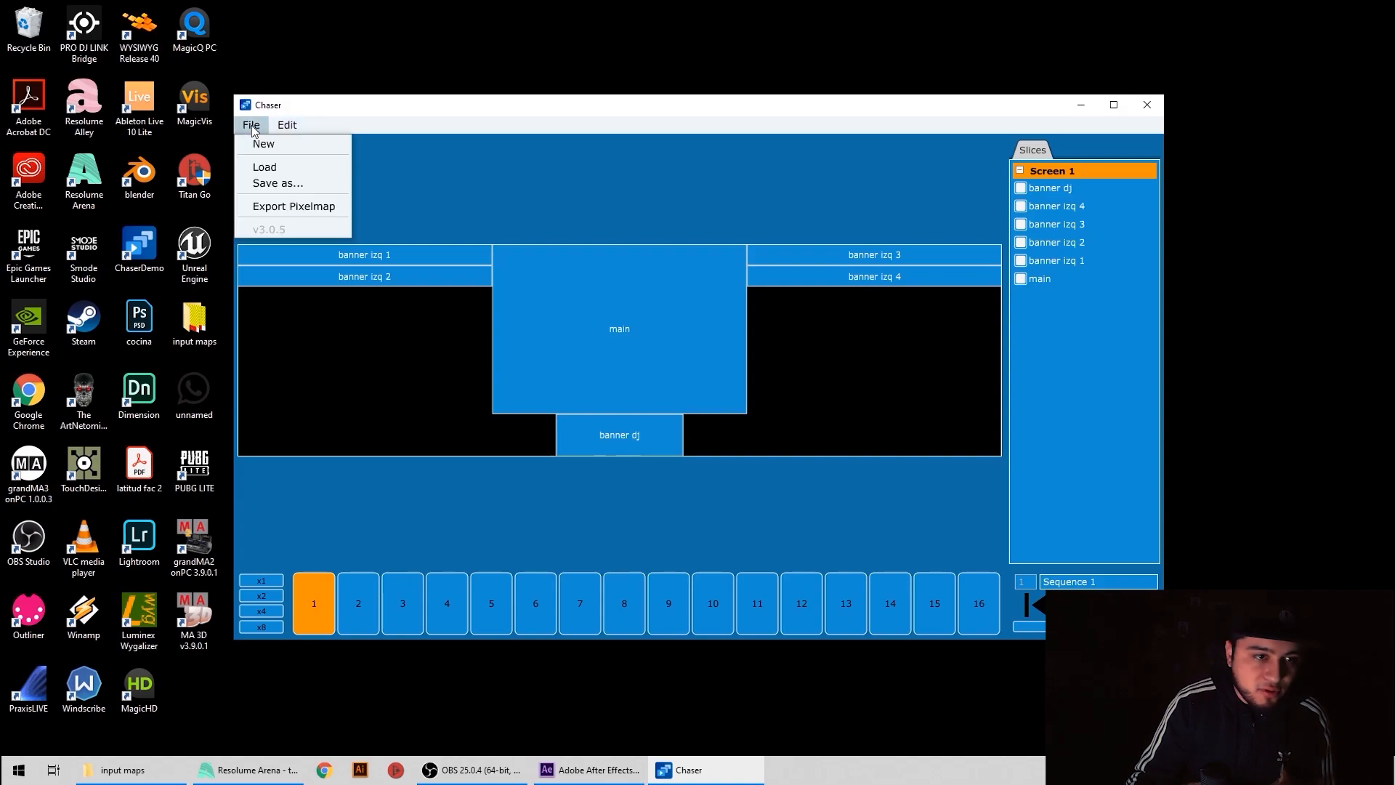
pyautogui.click(302, 207)
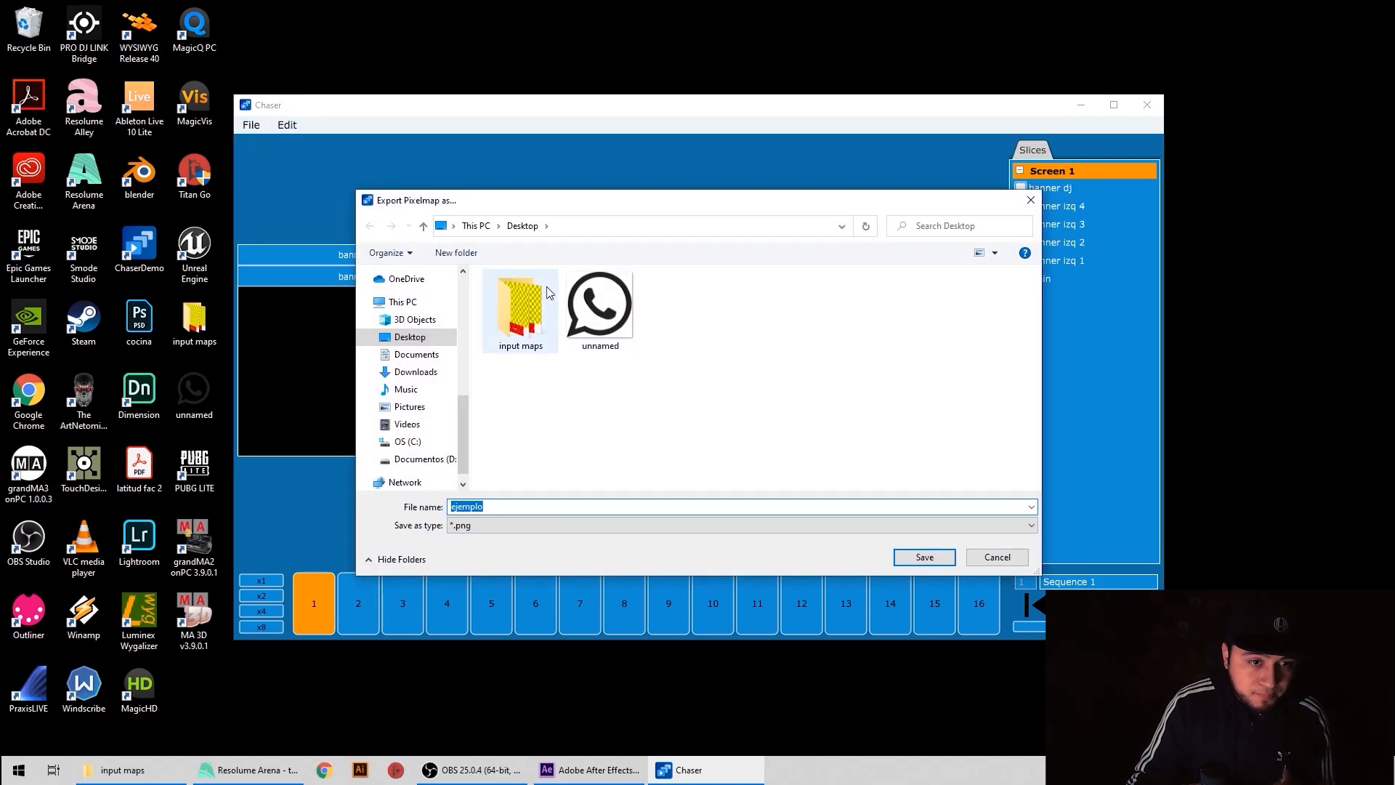
pyautogui.doubleClick(522, 322)
pyautogui.click(600, 330)
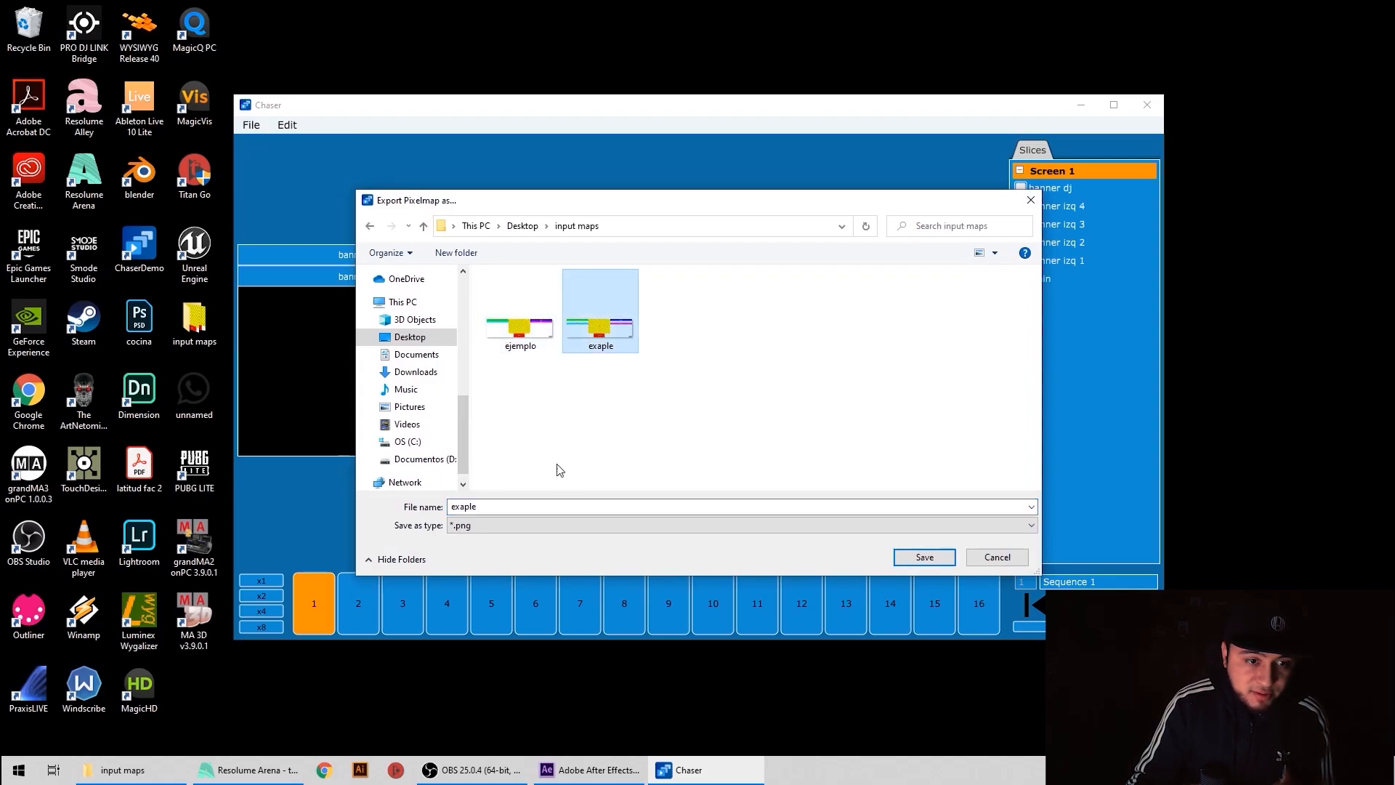
pyautogui.click(923, 557)
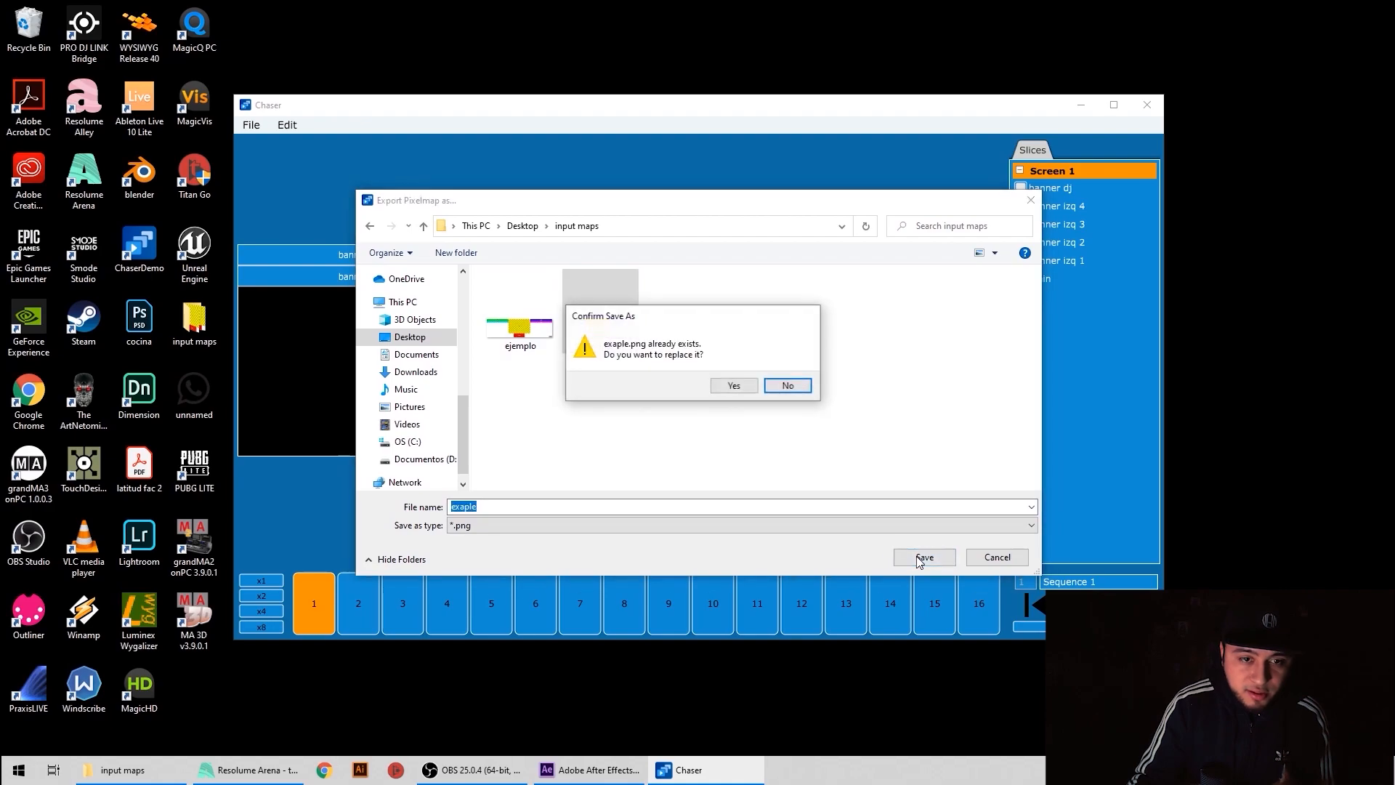
pyautogui.click(739, 388)
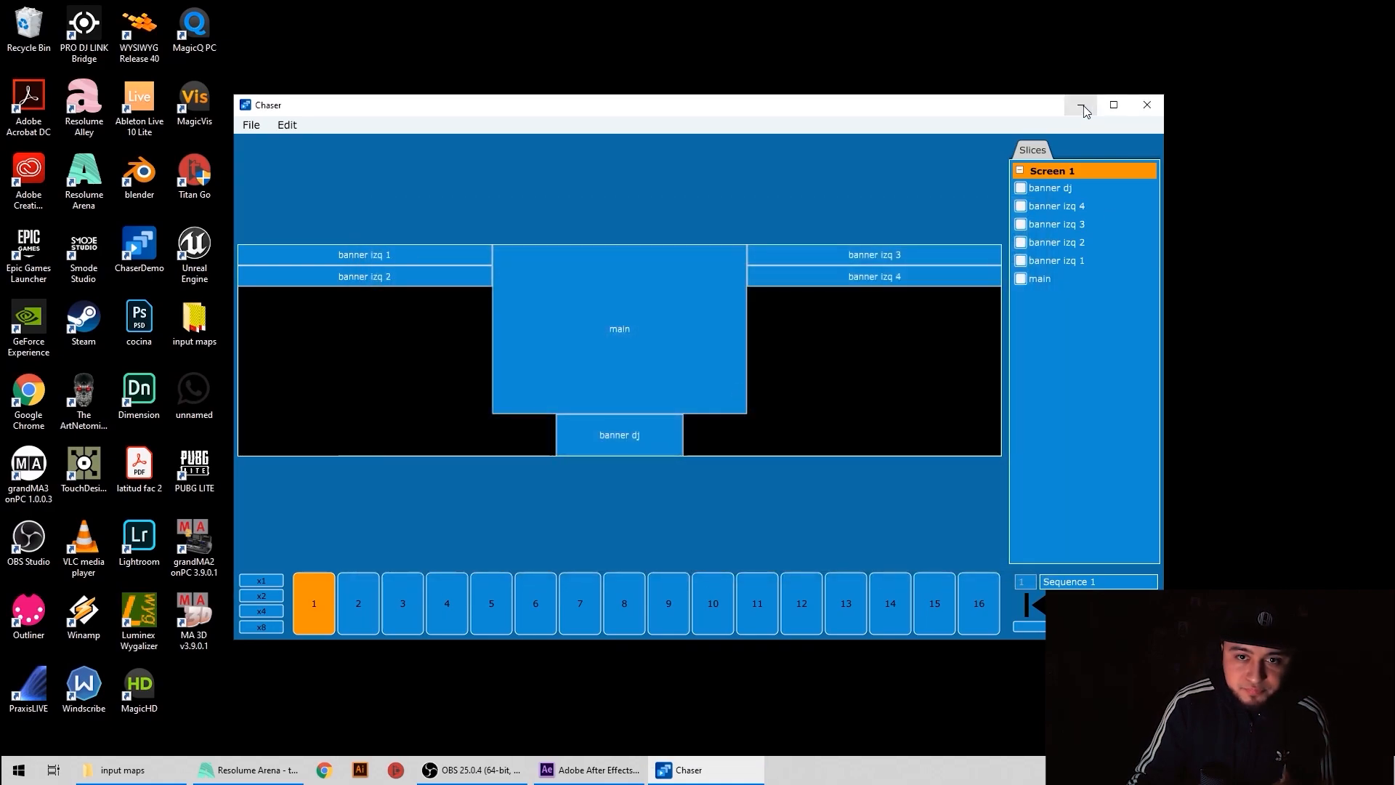
pyautogui.click(1146, 107)
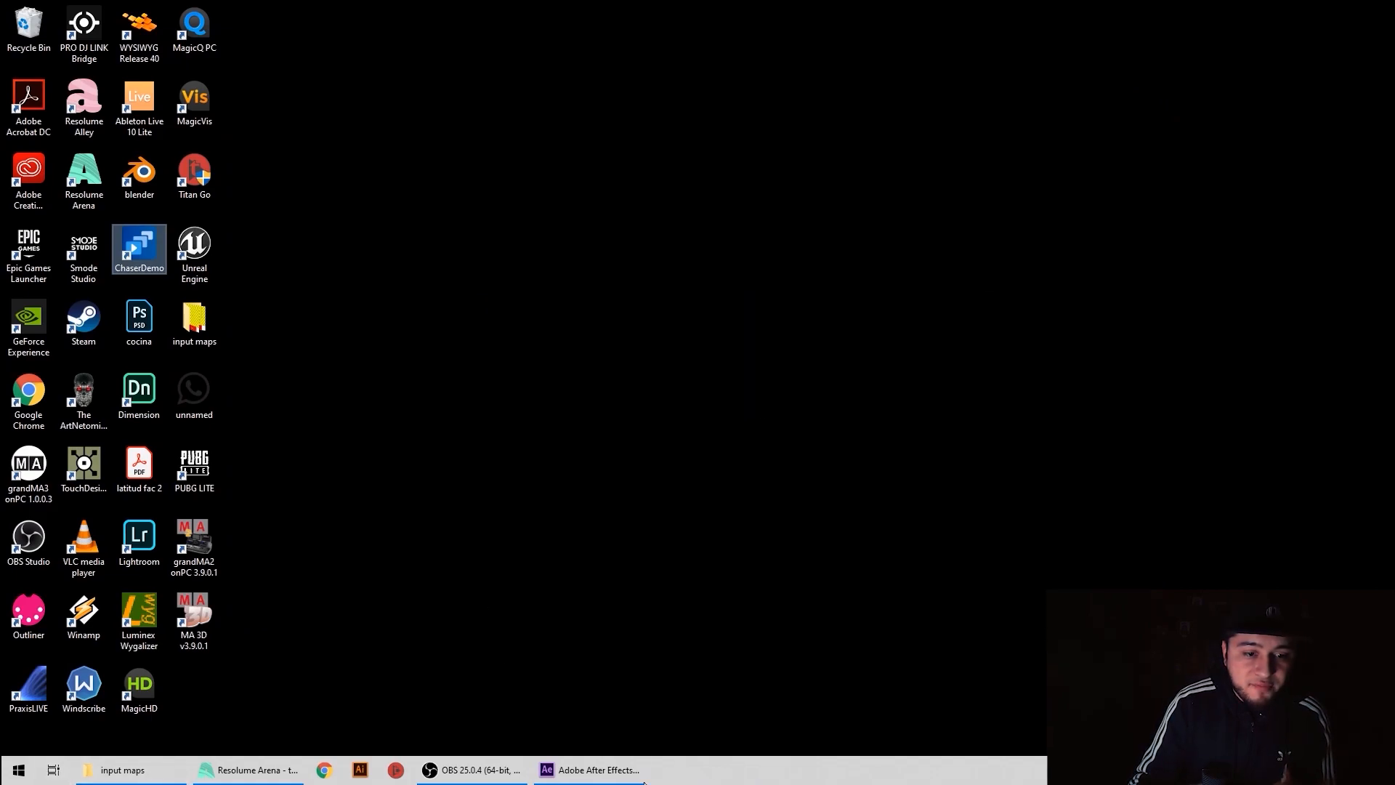
# Switch to After Effects, import exaple.png from the input maps folder and create a composition from it.
pyautogui.click(617, 771)
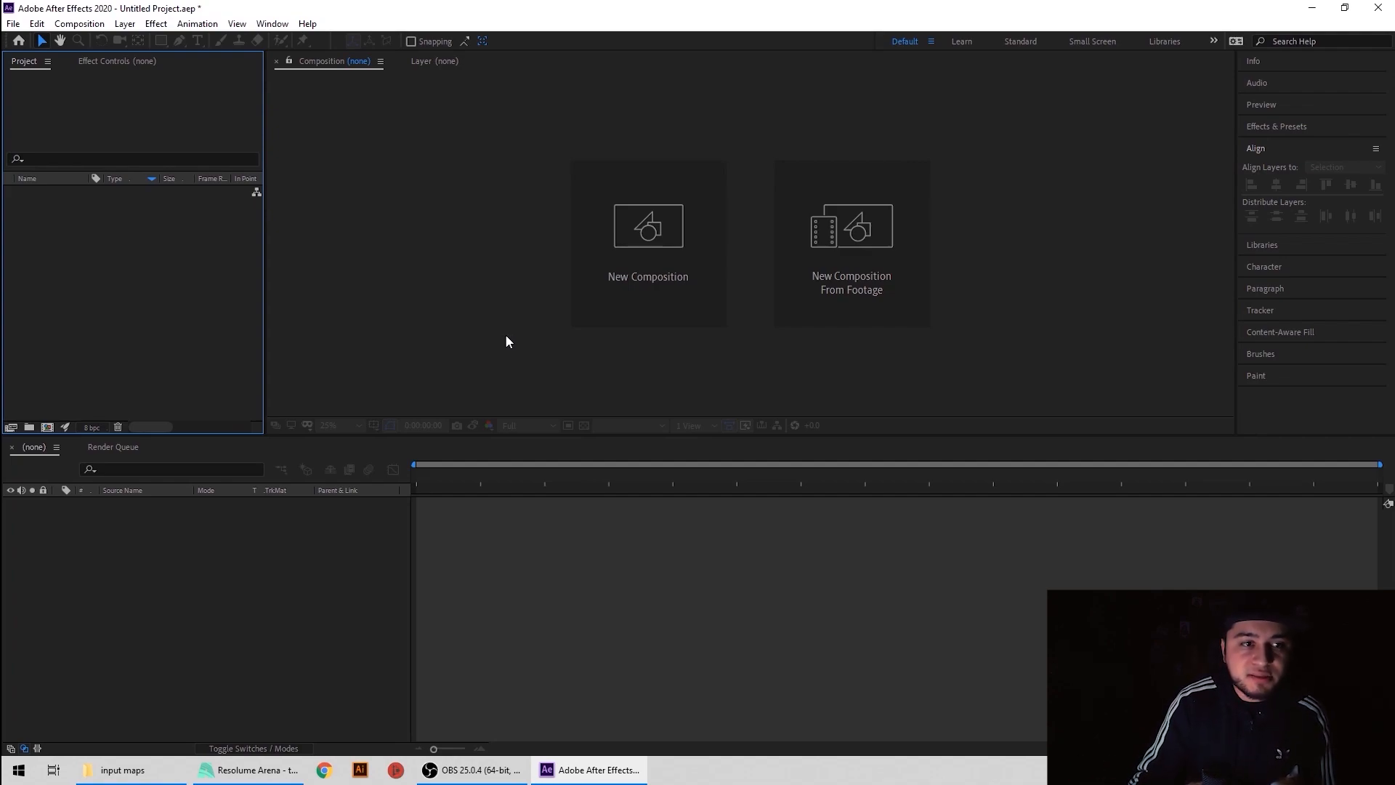
pyautogui.click(107, 769)
pyautogui.moveTo(250, 87); pyautogui.dragTo(109, 316)
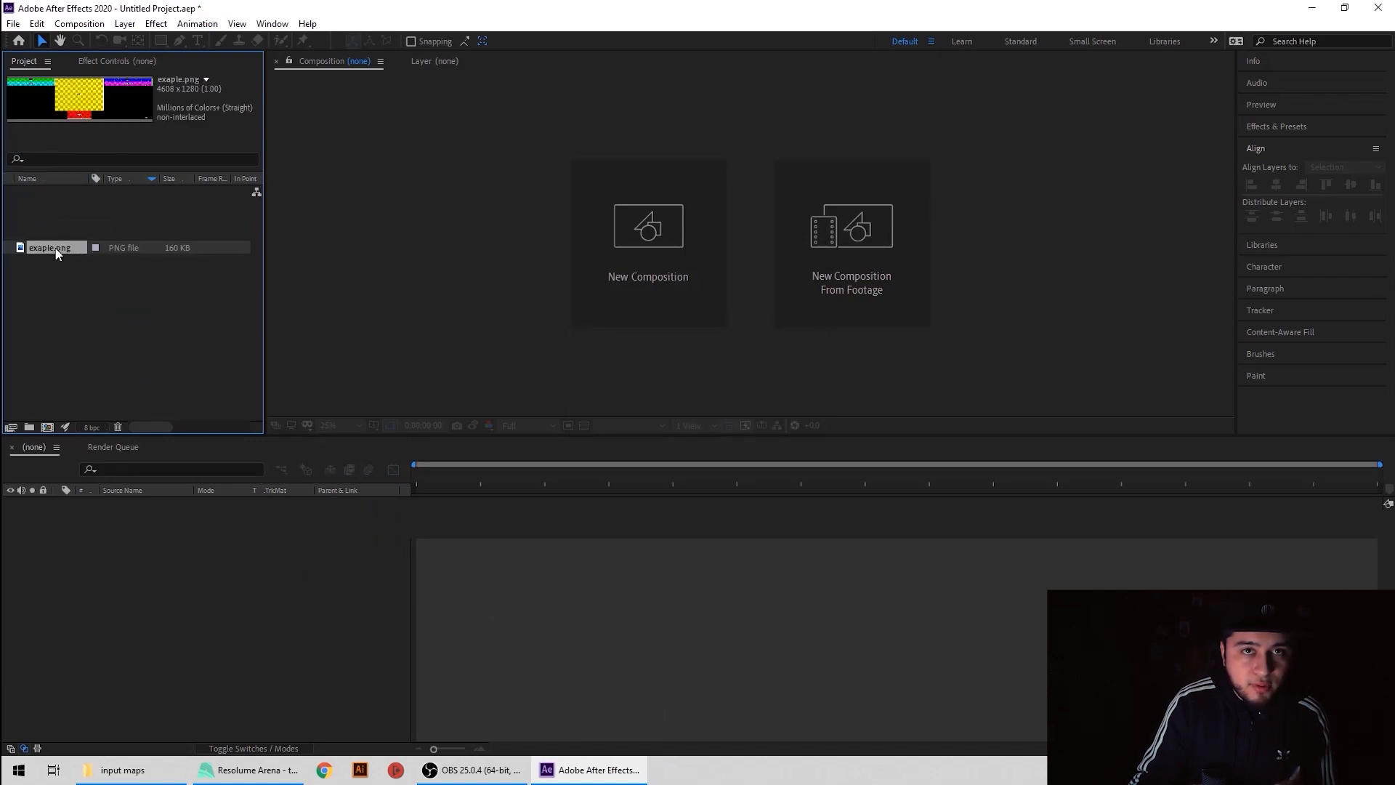
pyautogui.moveTo(56, 253); pyautogui.dragTo(187, 567)
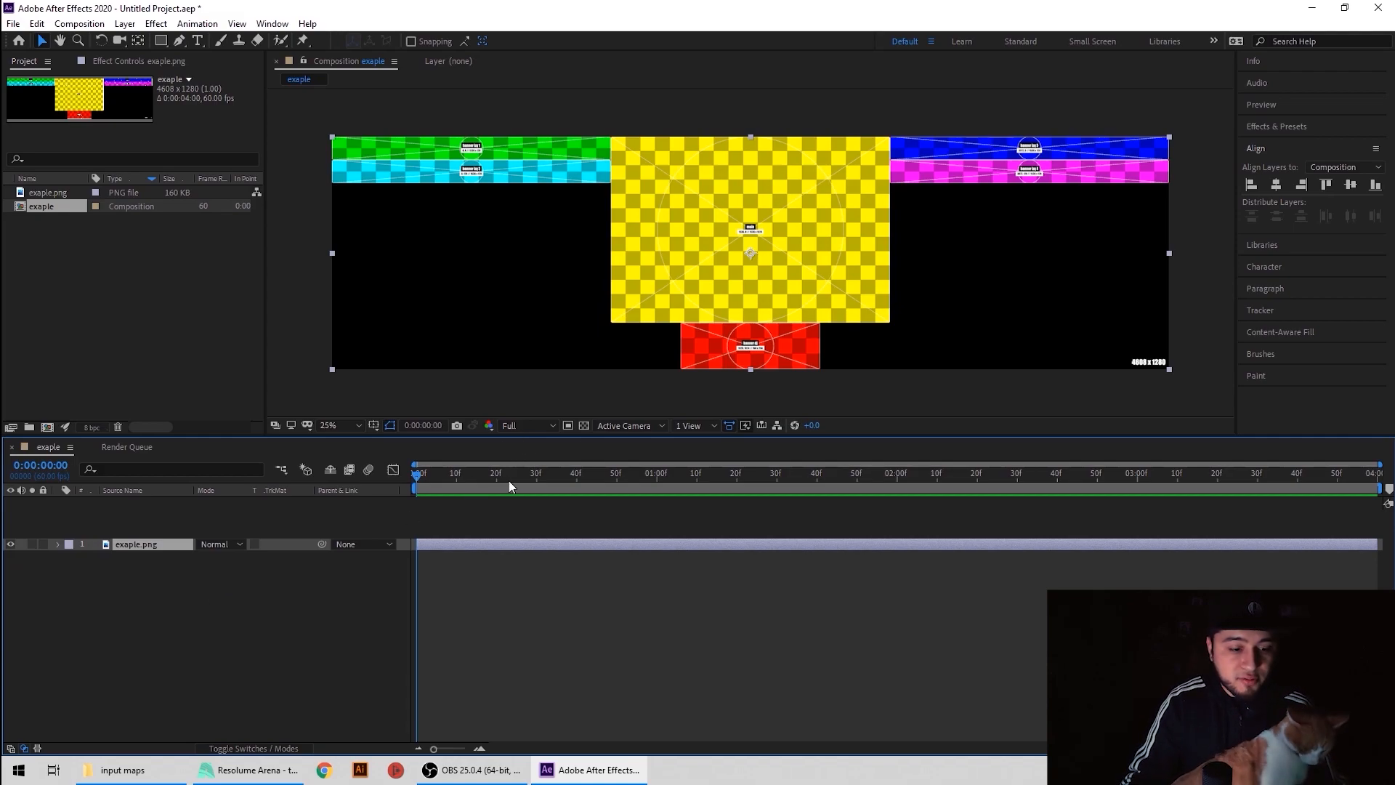
# Examine the label at the centre of the yellow main slice for its position and pixel size.
pyautogui.scroll(2, 742, 309)
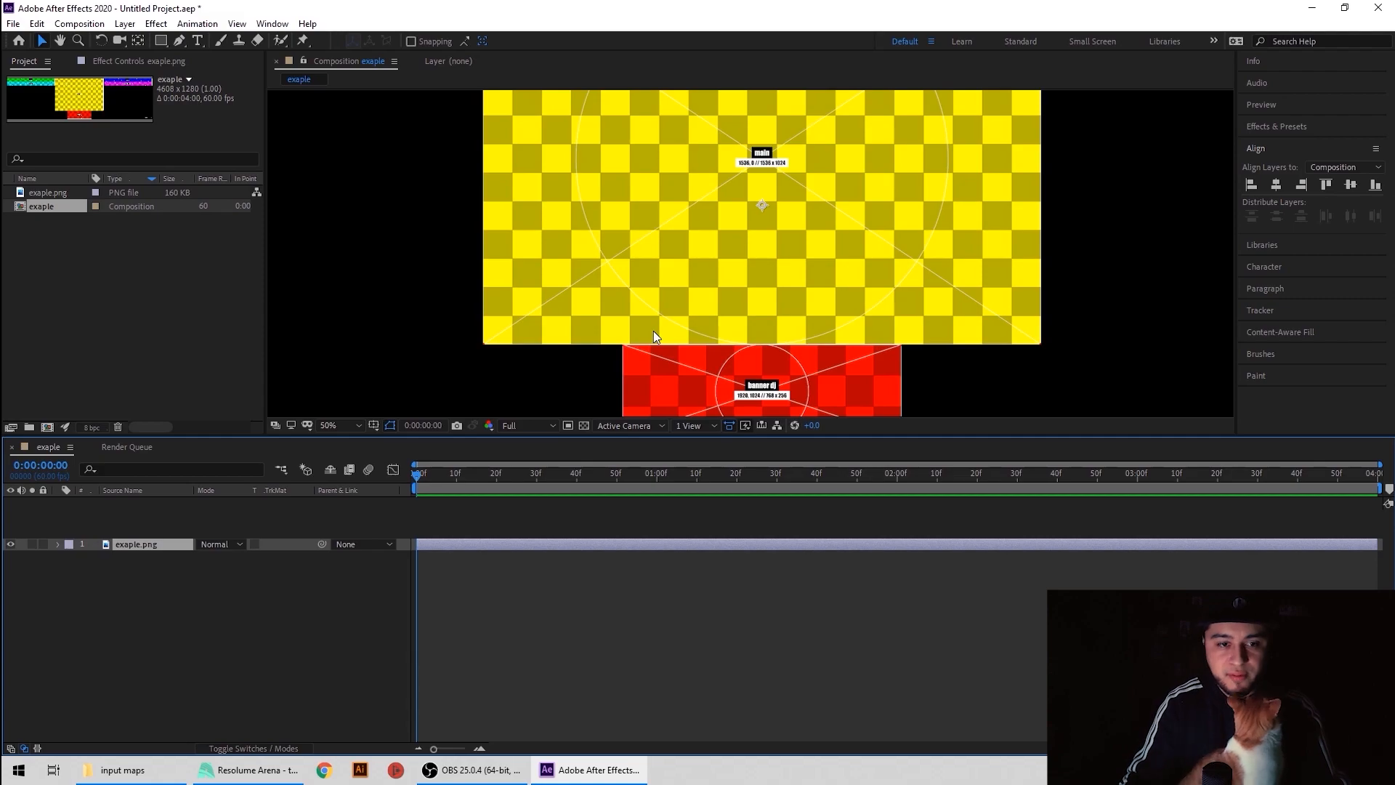
pyautogui.scroll(1, 770, 208)
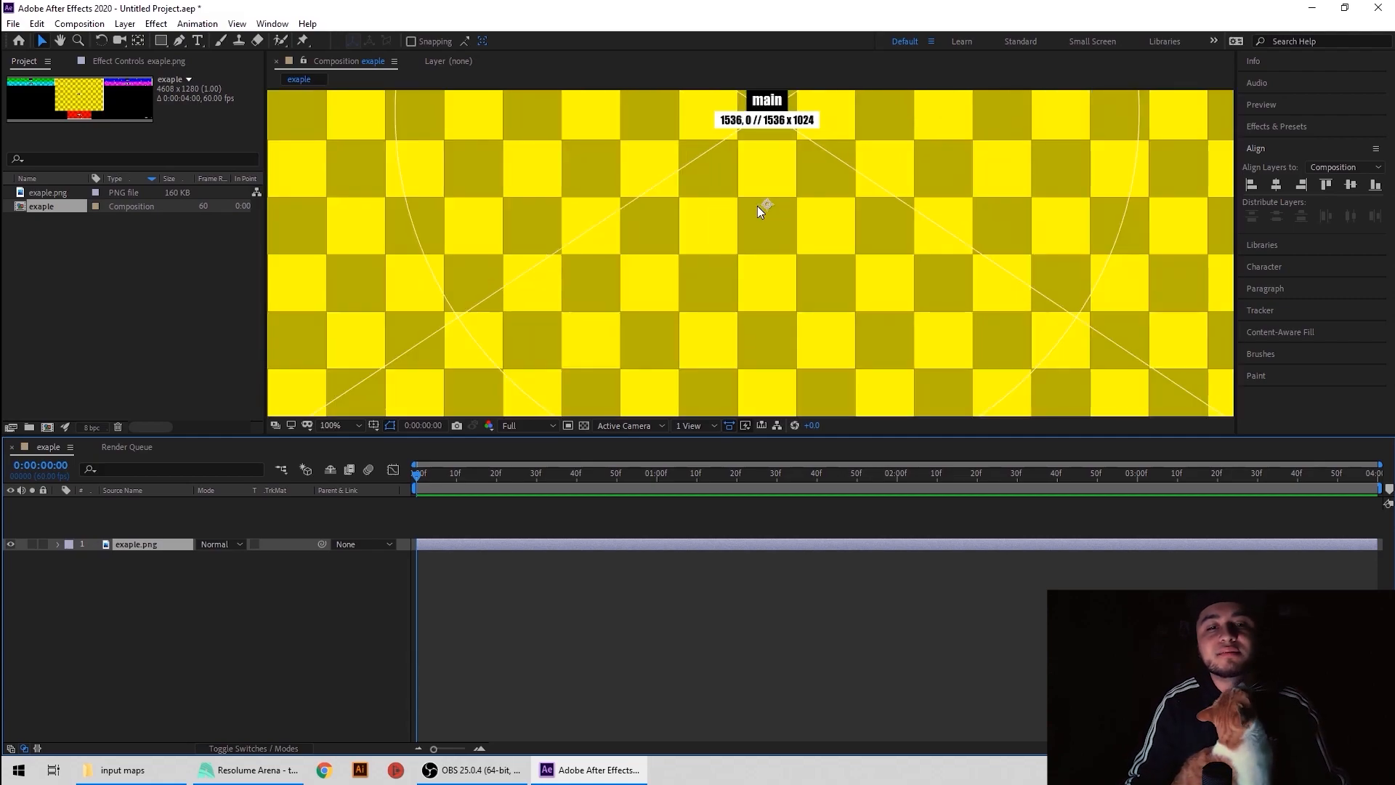
pyautogui.moveTo(787, 198); pyautogui.dragTo(763, 309)
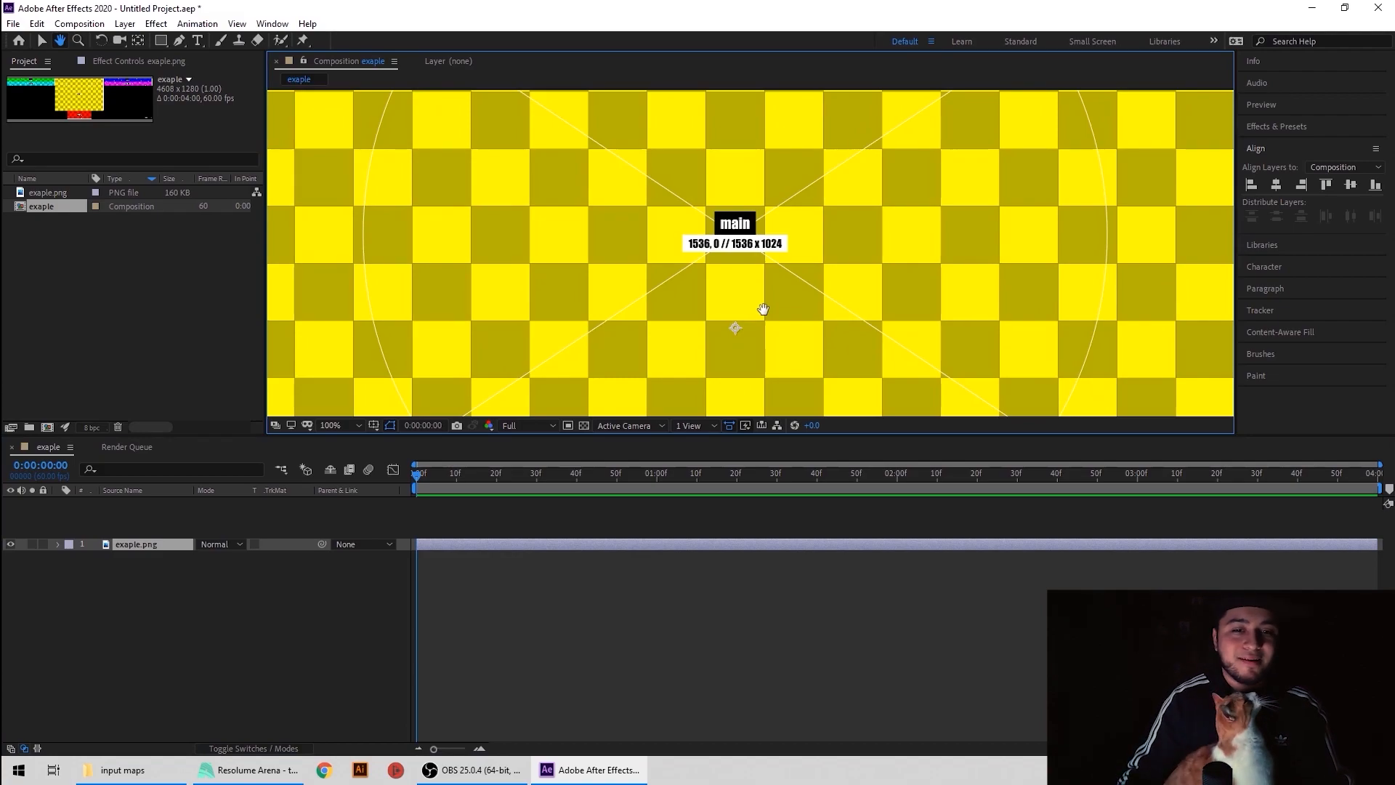
pyautogui.scroll(1, 645, 244)
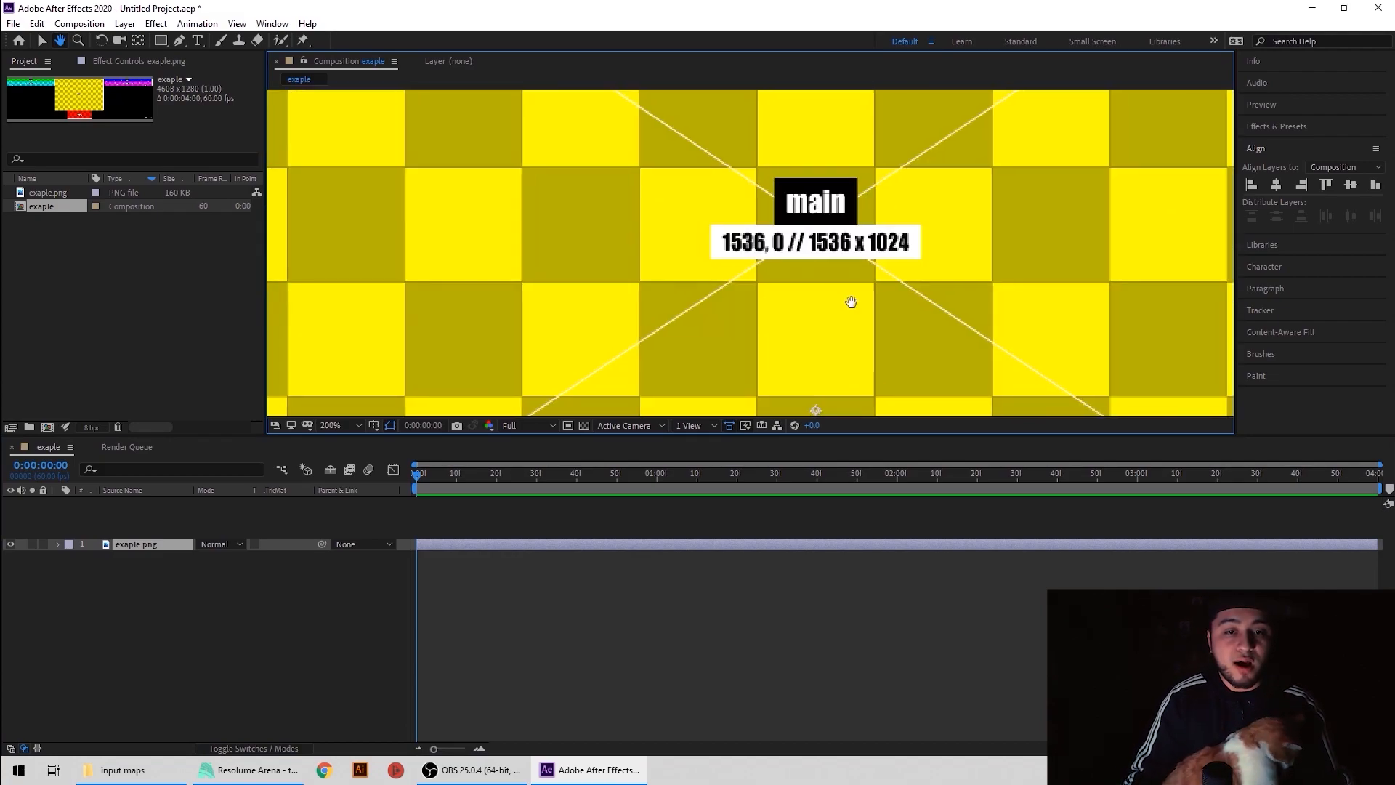
pyautogui.moveTo(851, 302); pyautogui.dragTo(776, 296)
pyautogui.press('v')
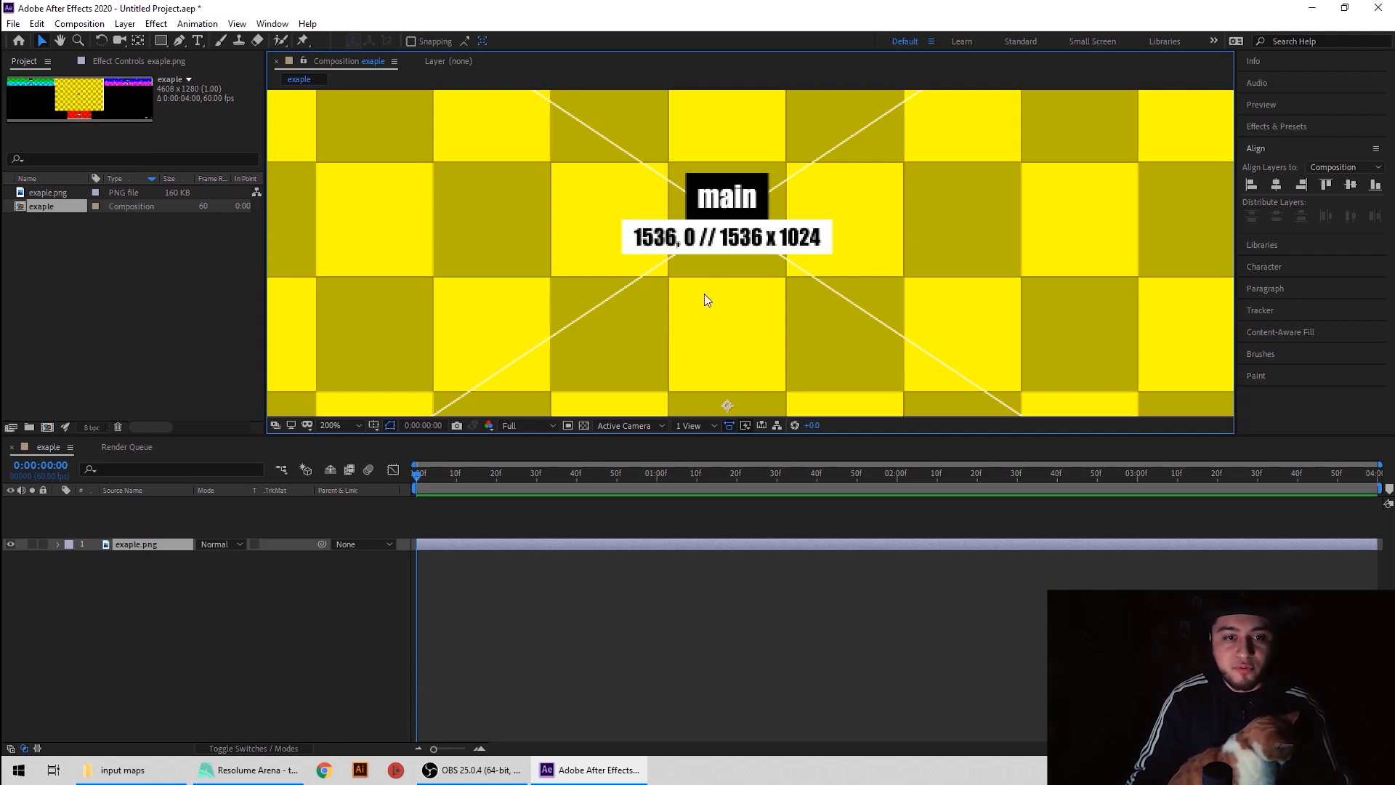
pyautogui.scroll(-3, 658, 290)
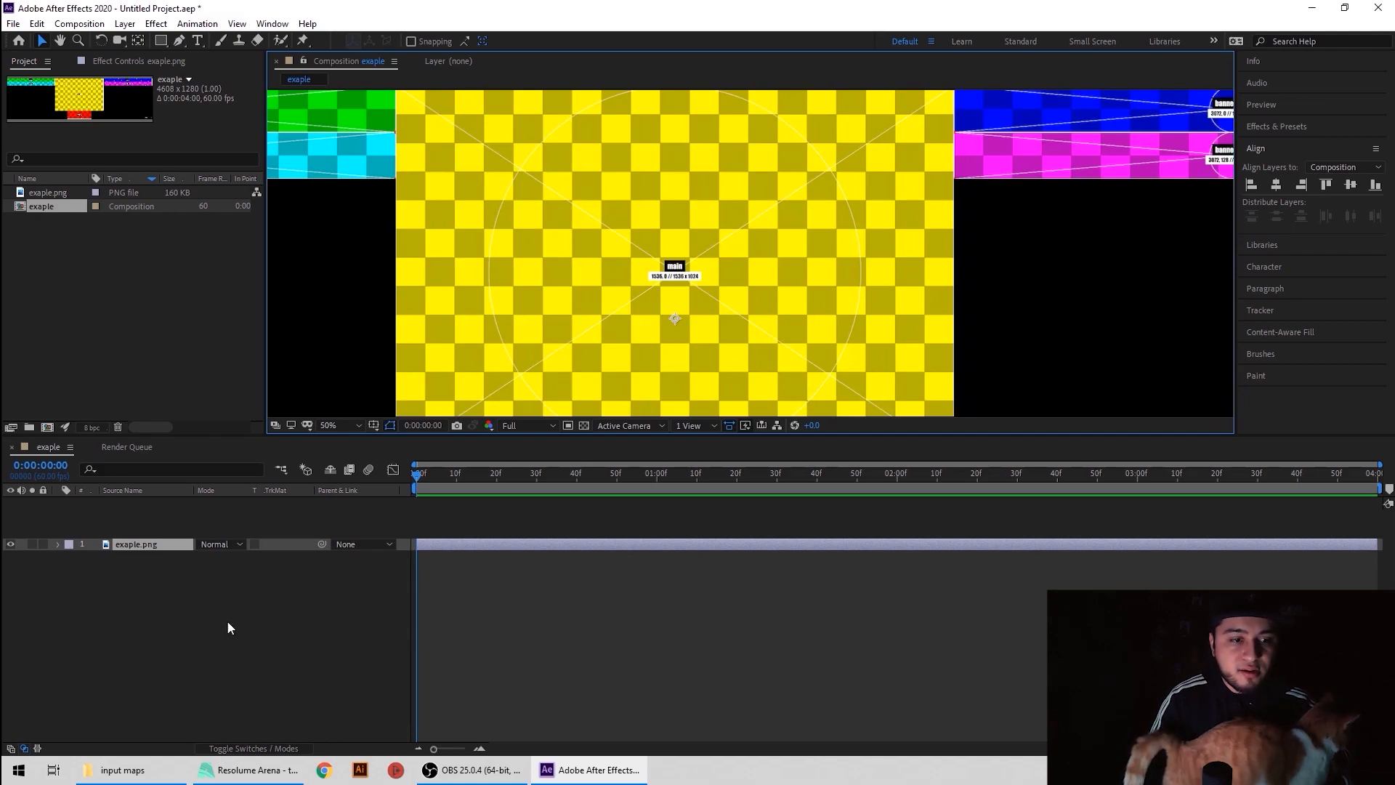
# Create a solid named main in the exaple composition, 1536 px wide and 1024 px high.
pyautogui.rightClick(230, 646)
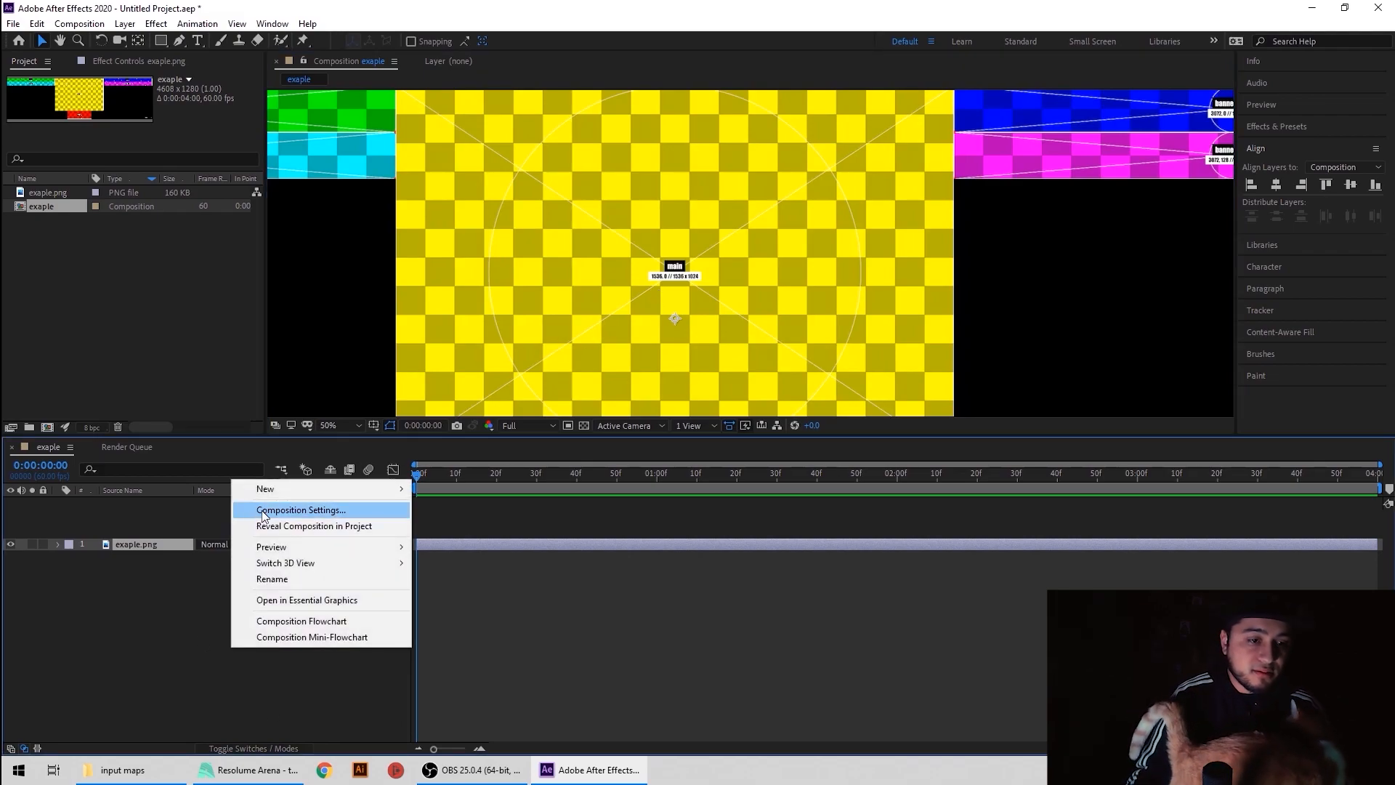
pyautogui.moveTo(280, 497)
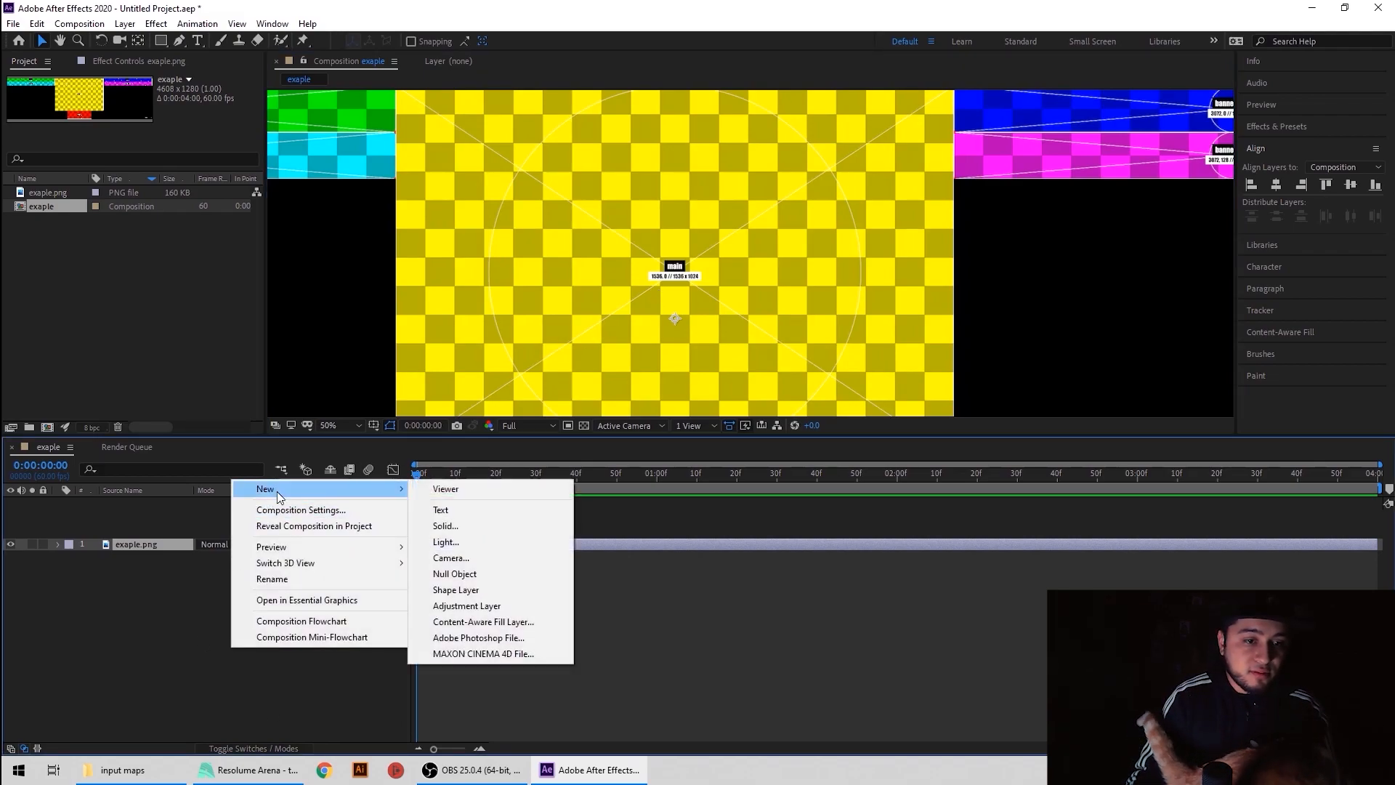
pyautogui.click(470, 529)
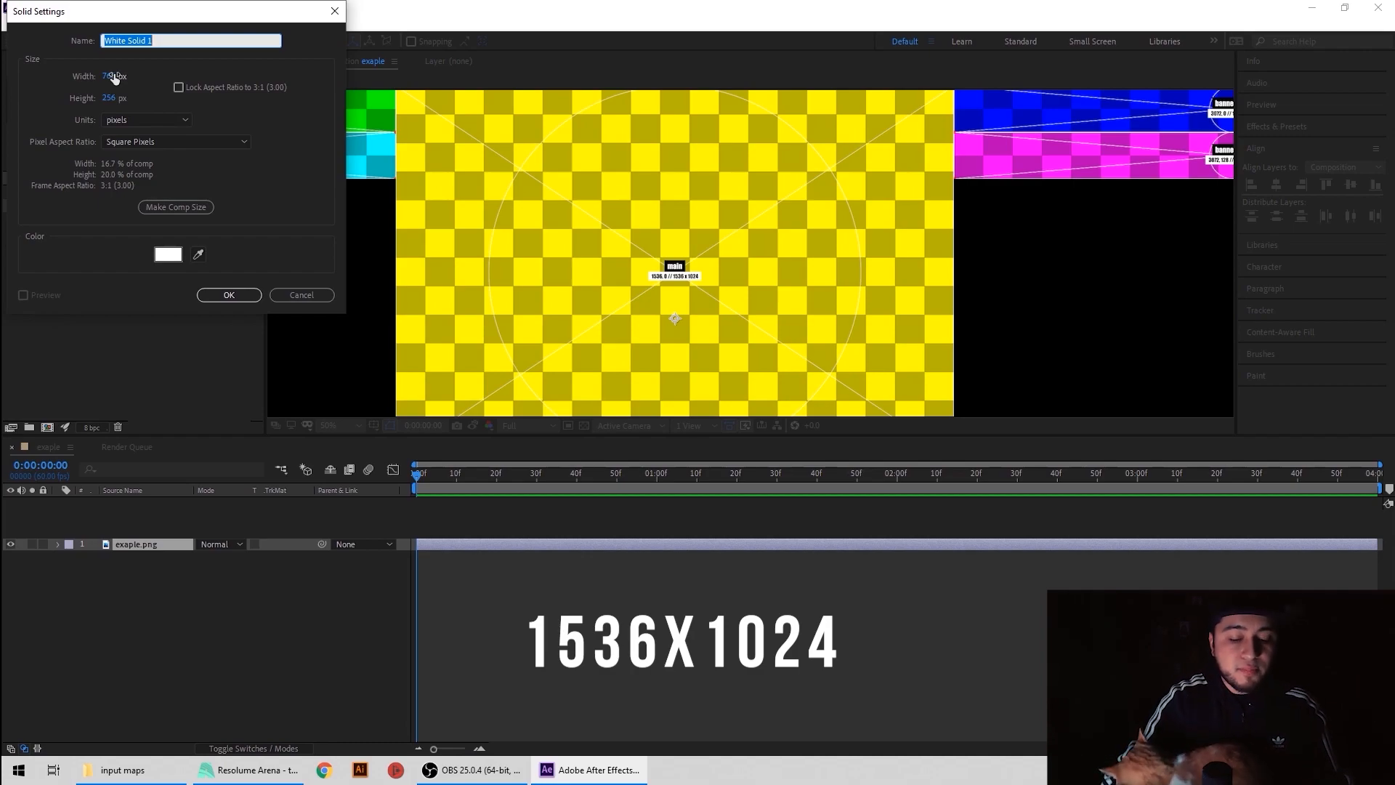
pyautogui.write('main')
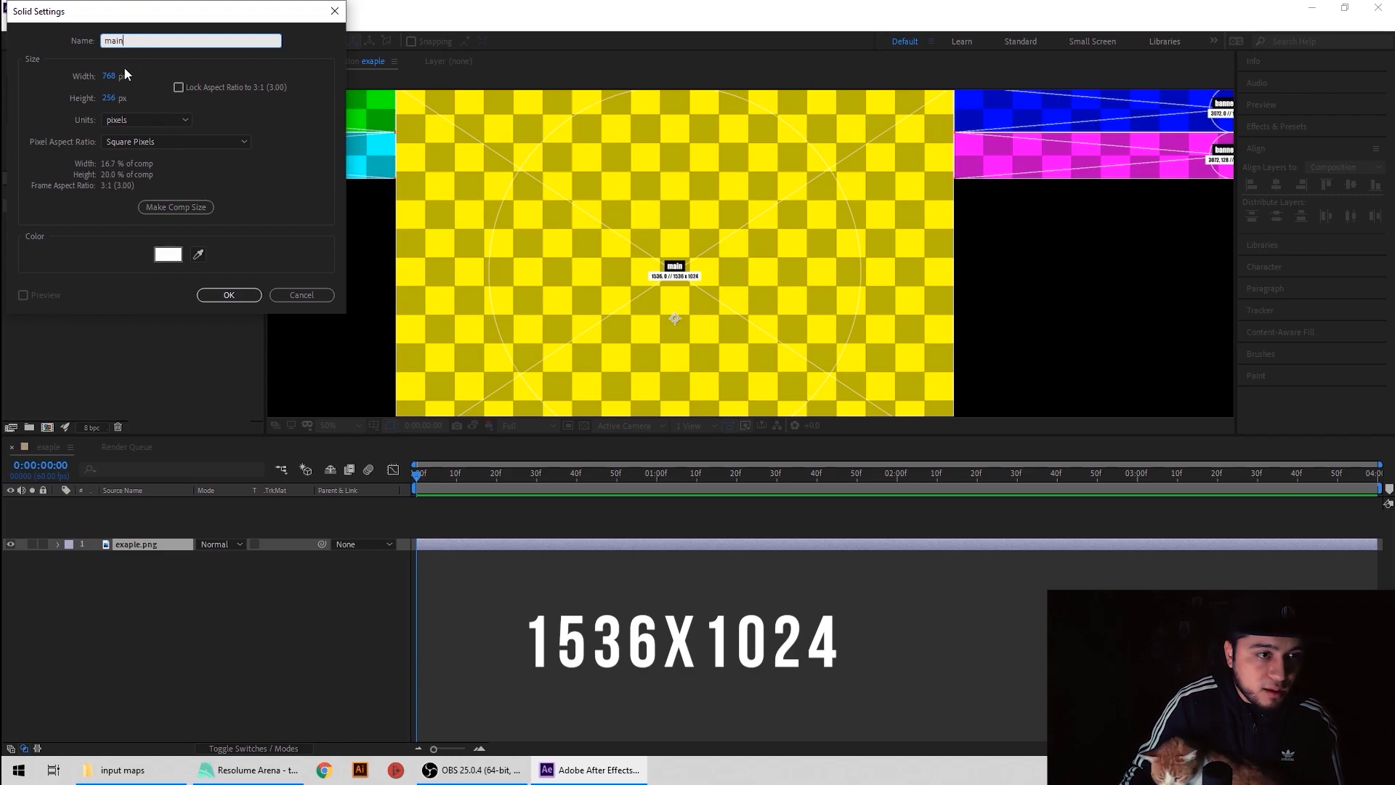
pyautogui.press('Tab')
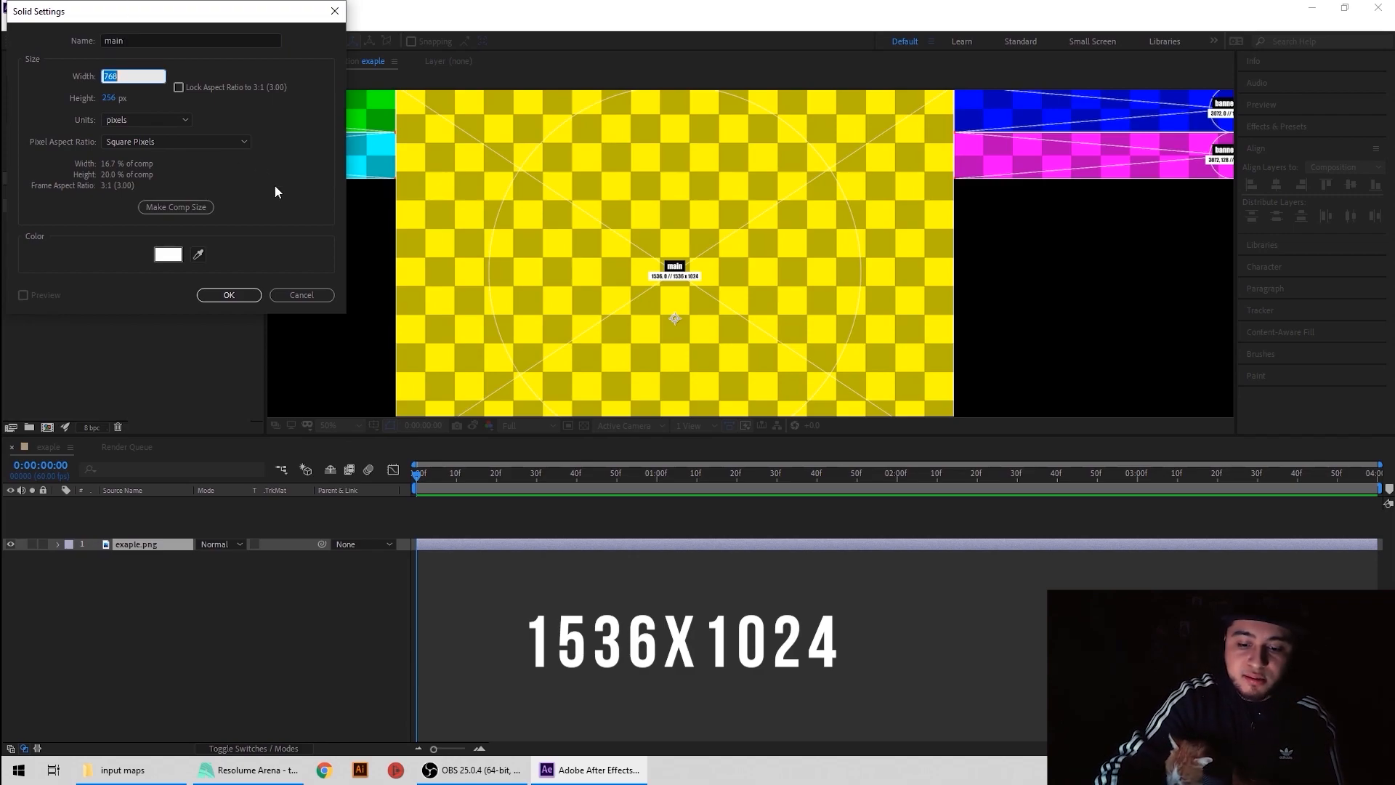
pyautogui.write('1')
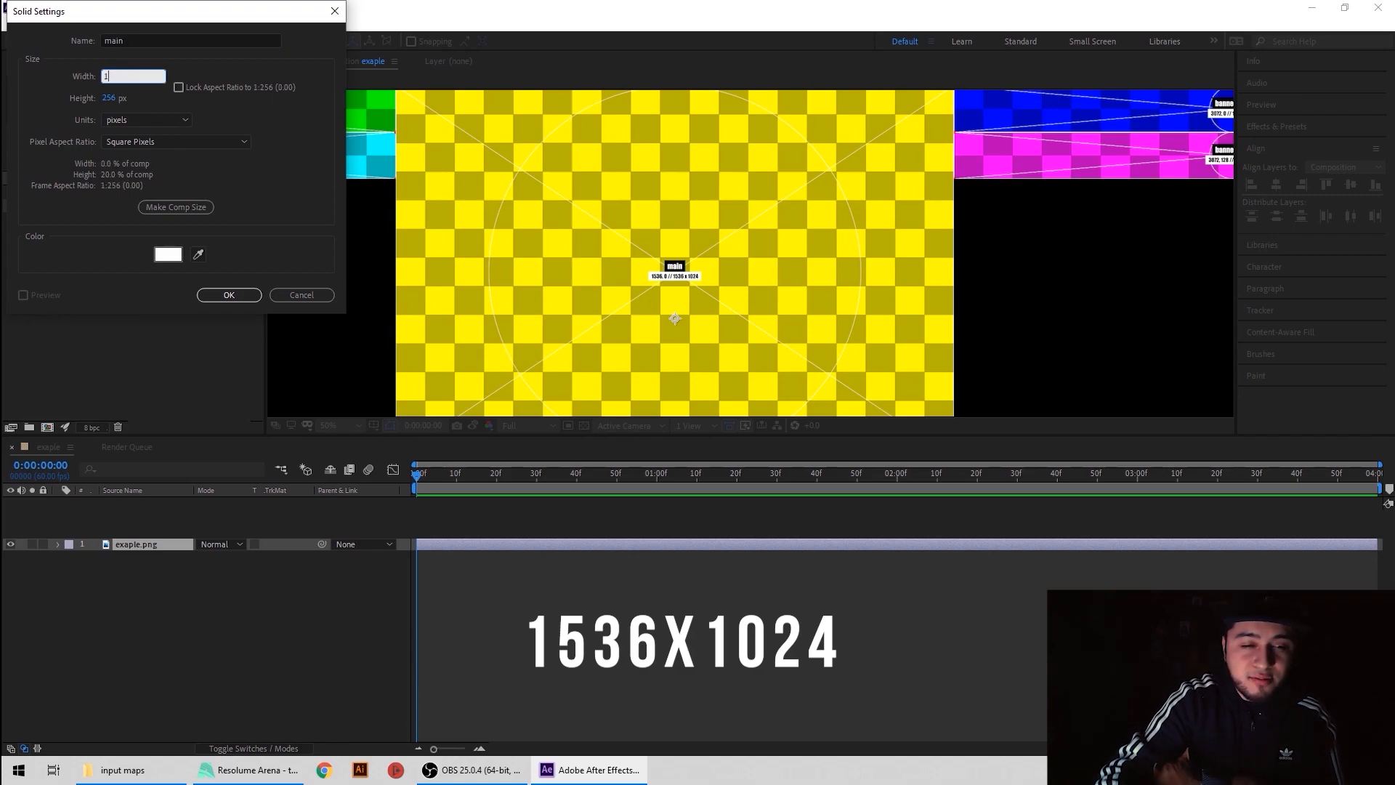
pyautogui.write('536')
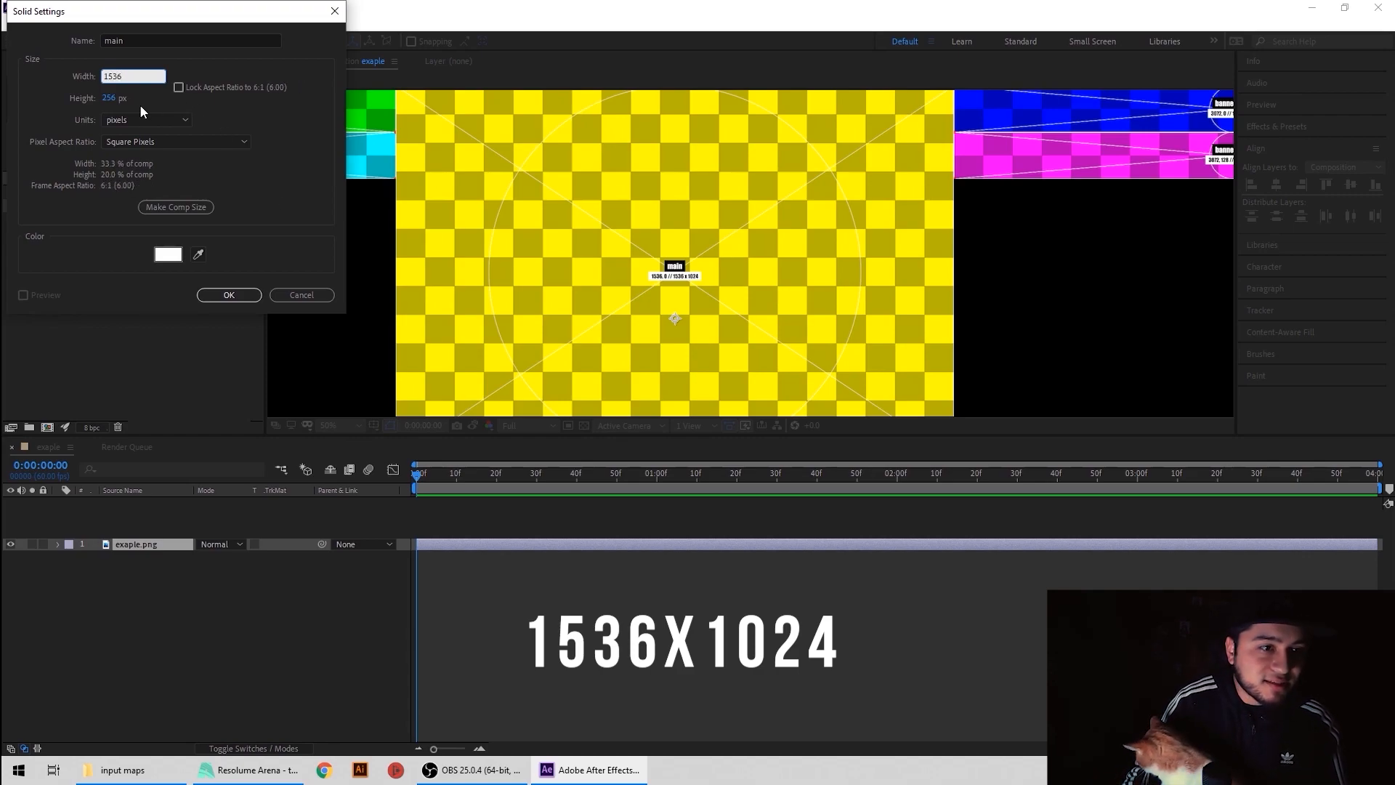
pyautogui.press('Tab')
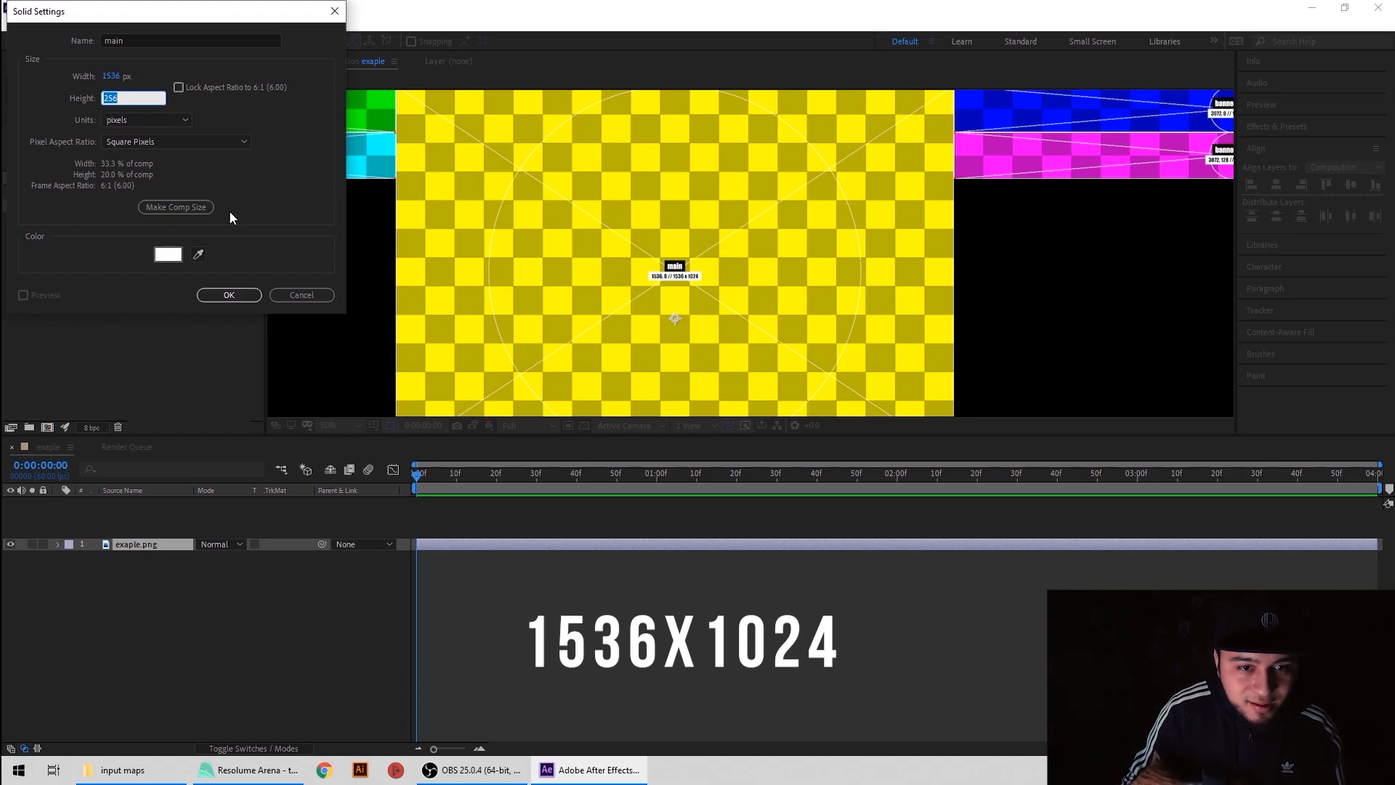
pyautogui.write('12')
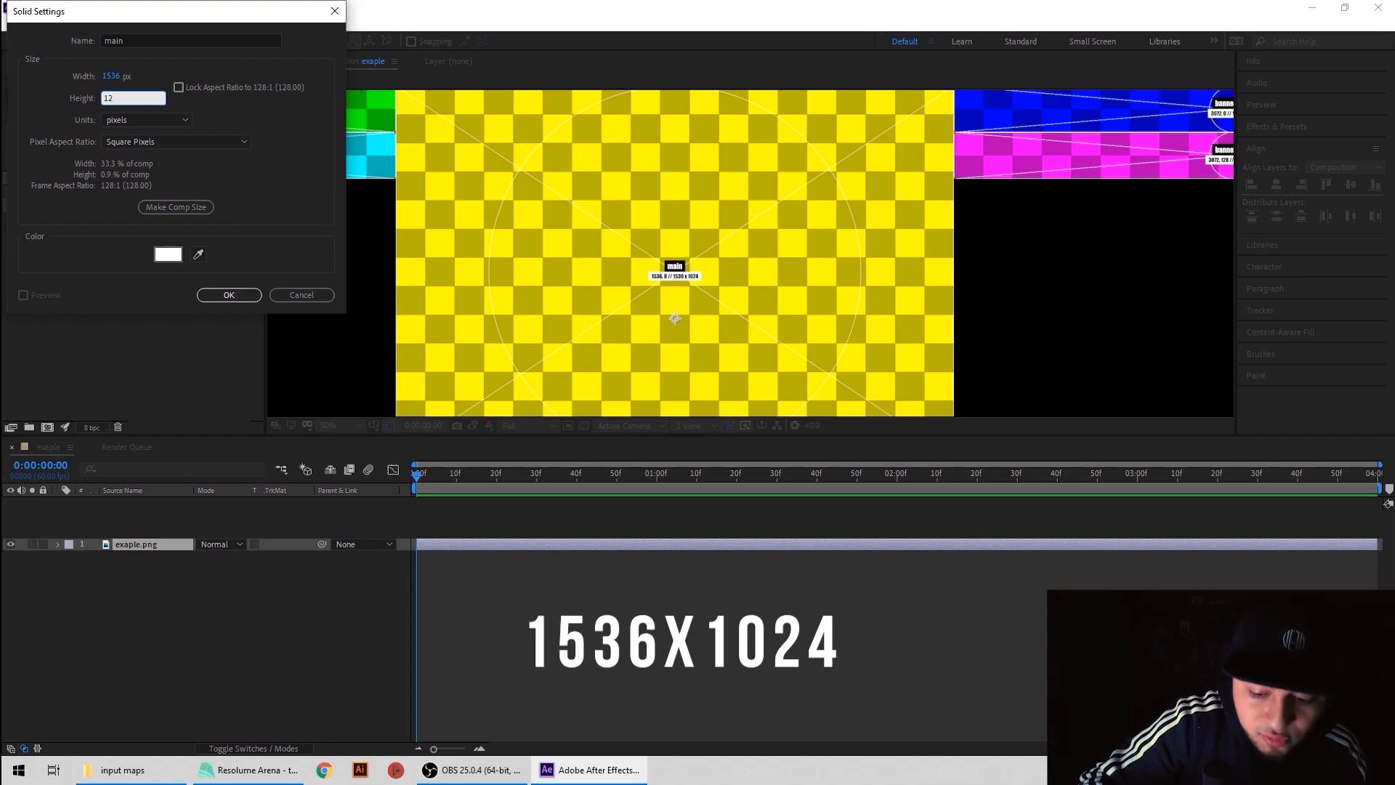
pyautogui.press('BackSpace')
pyautogui.write('0')
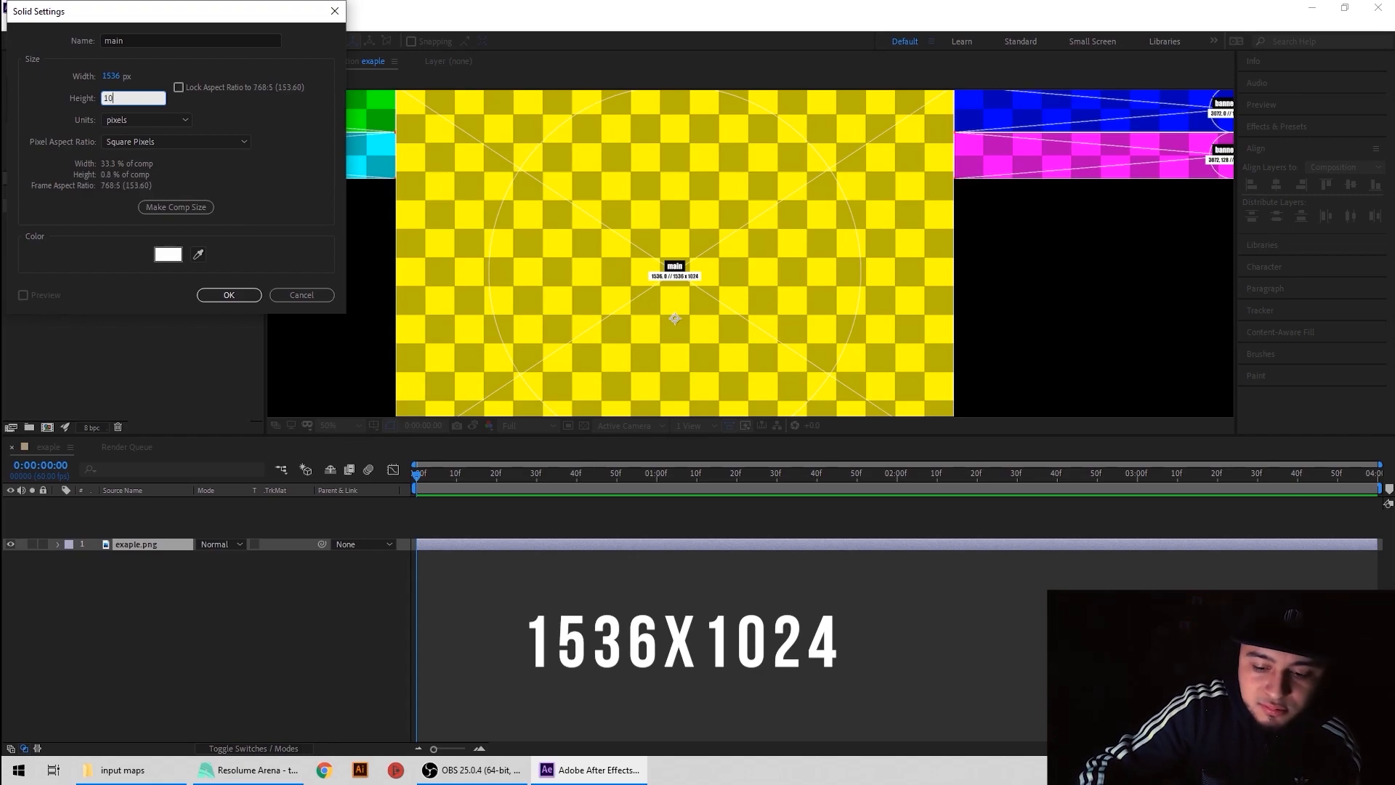
pyautogui.write('24')
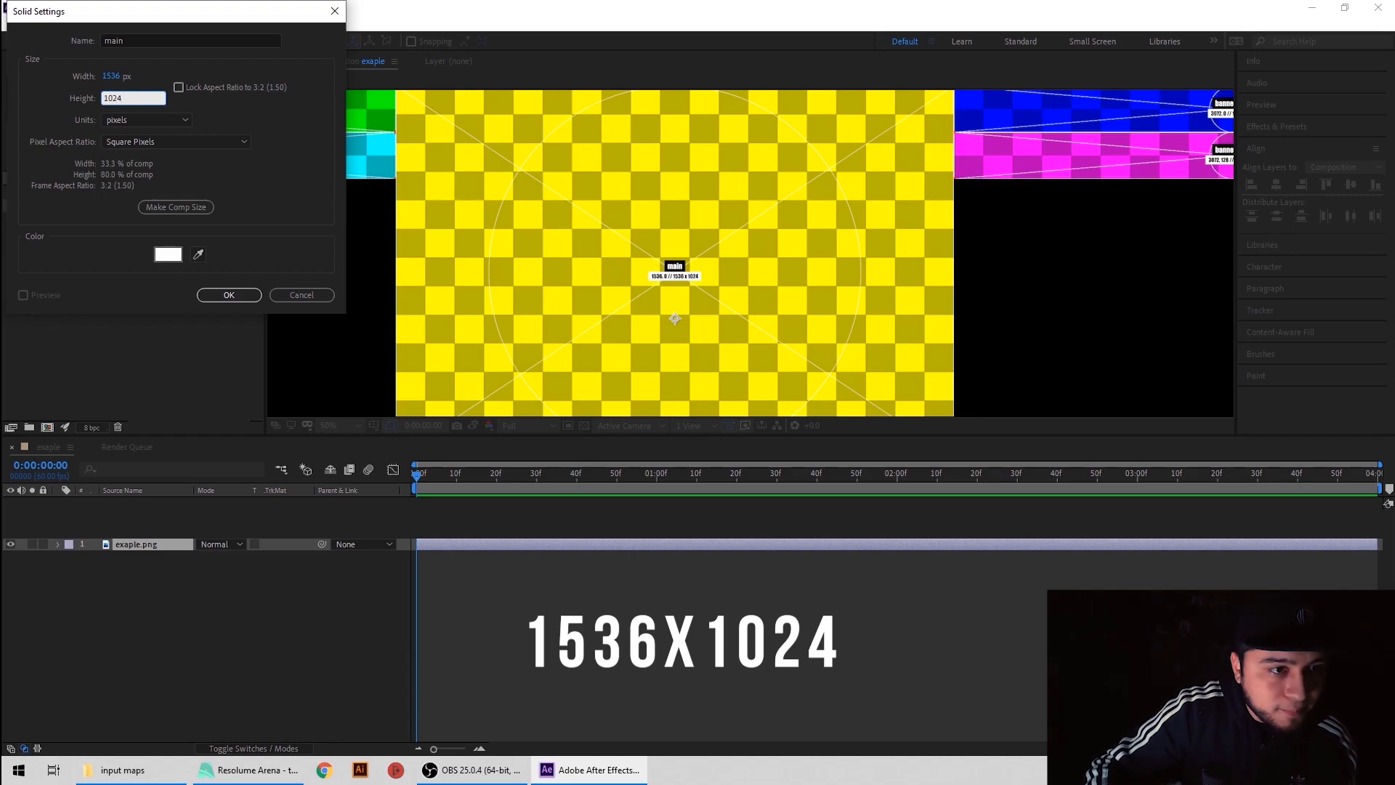
pyautogui.press('Return')
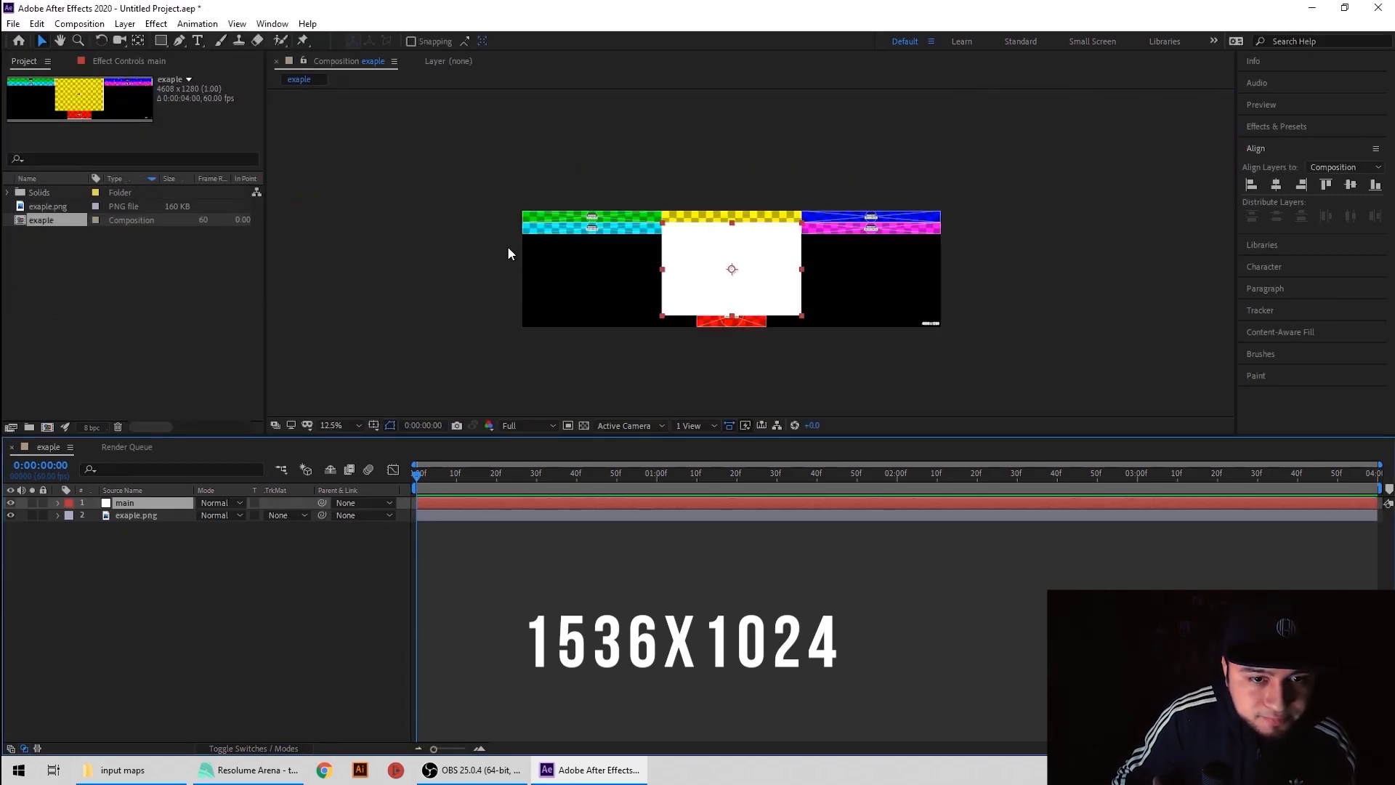
pyautogui.press('.')
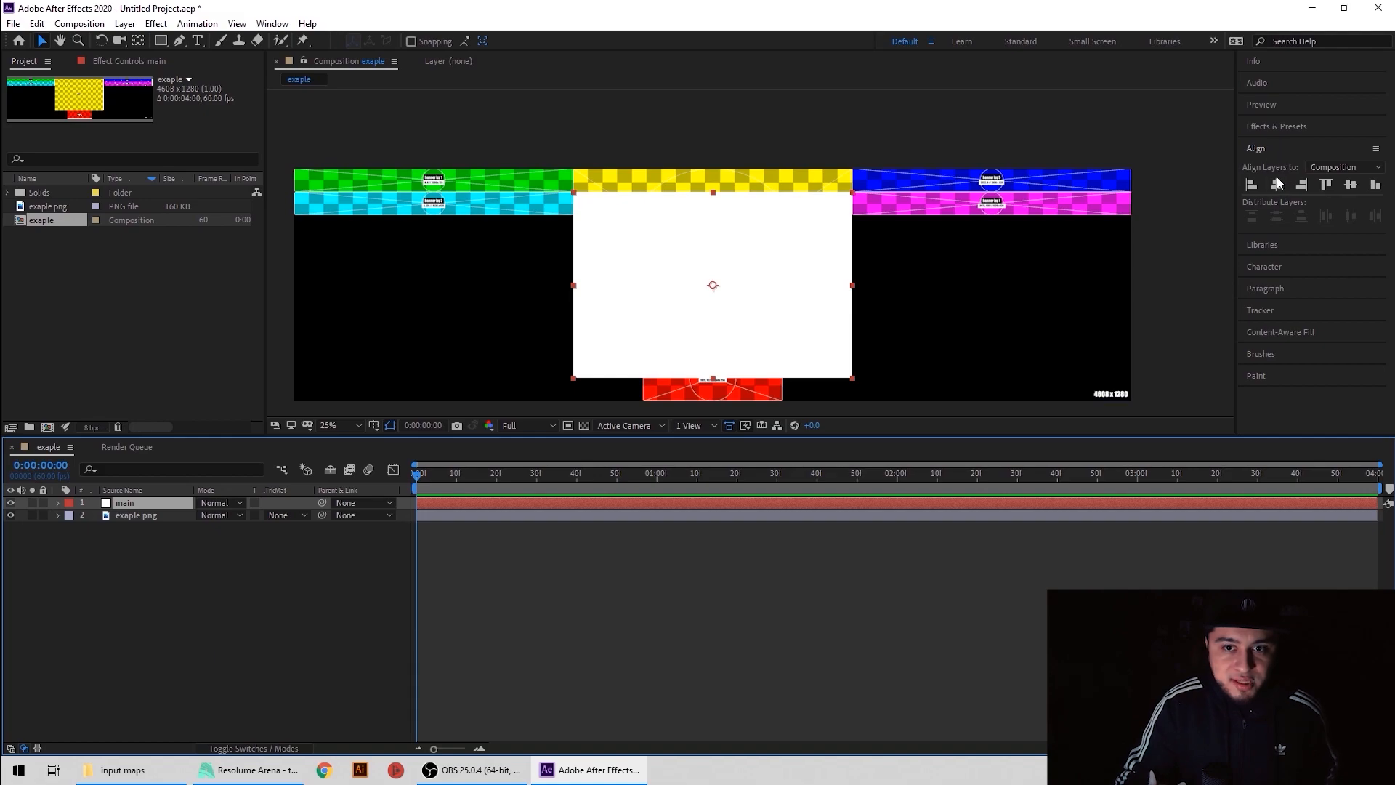
pyautogui.click(272, 24)
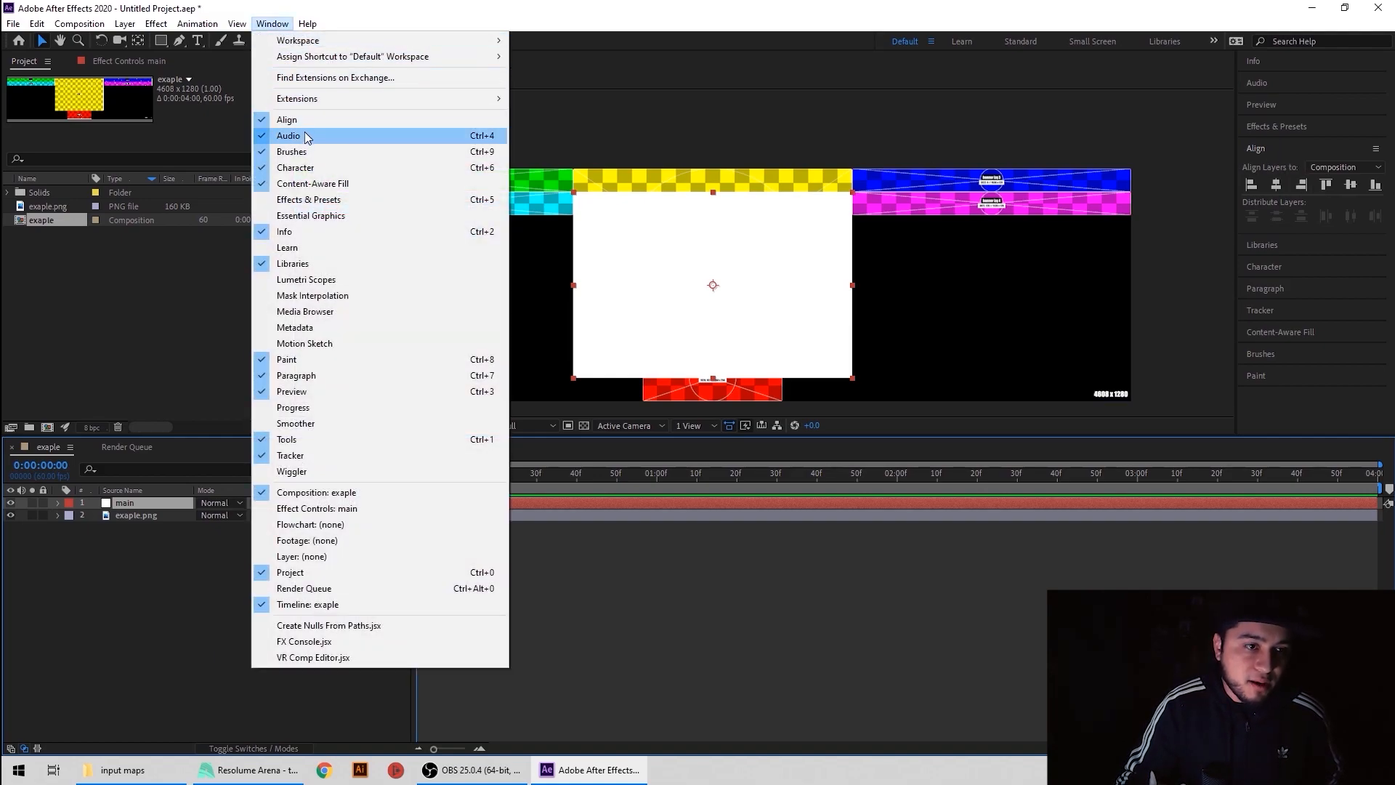
pyautogui.click(1218, 187)
pyautogui.click(775, 264)
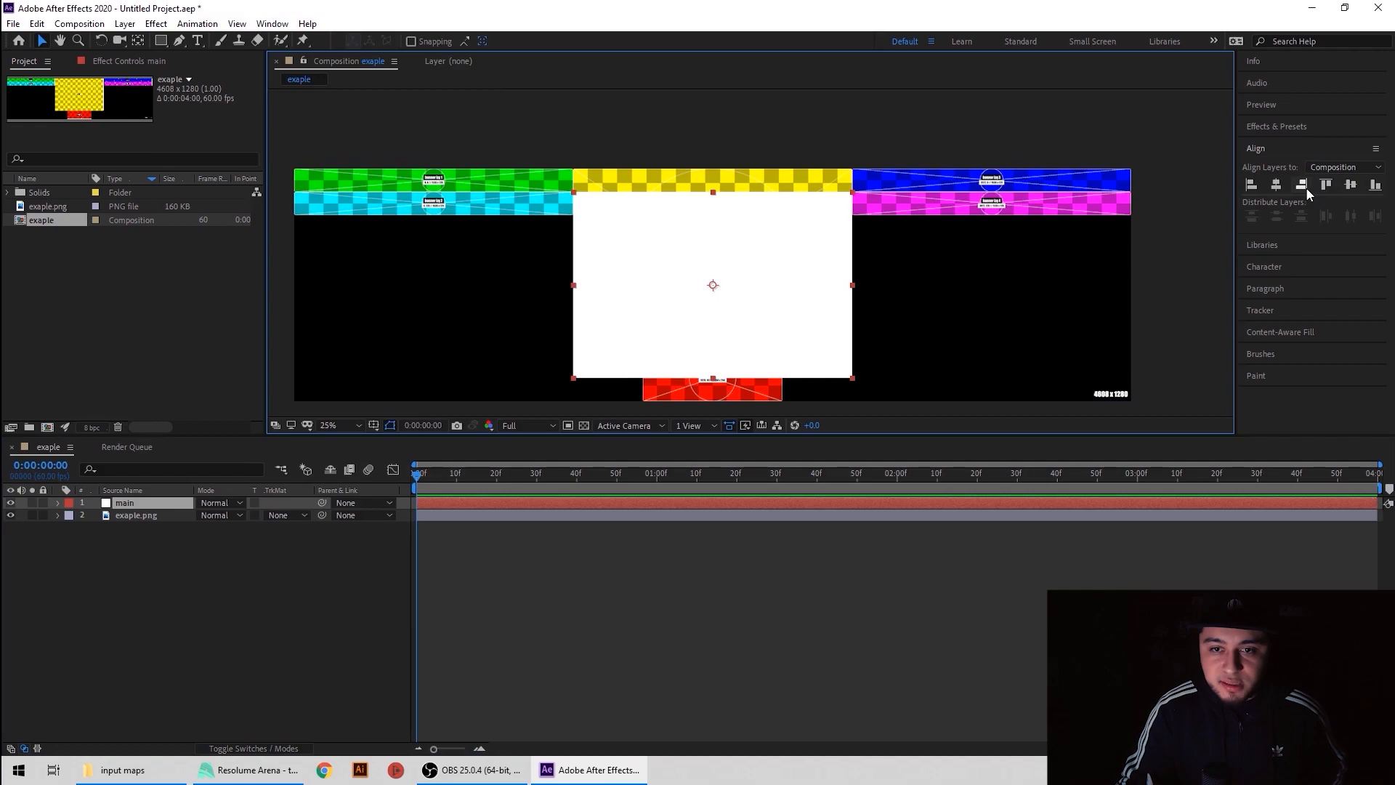
# Align the main solid to the horizontal centre and top edge of the composition.
pyautogui.click(1279, 186)
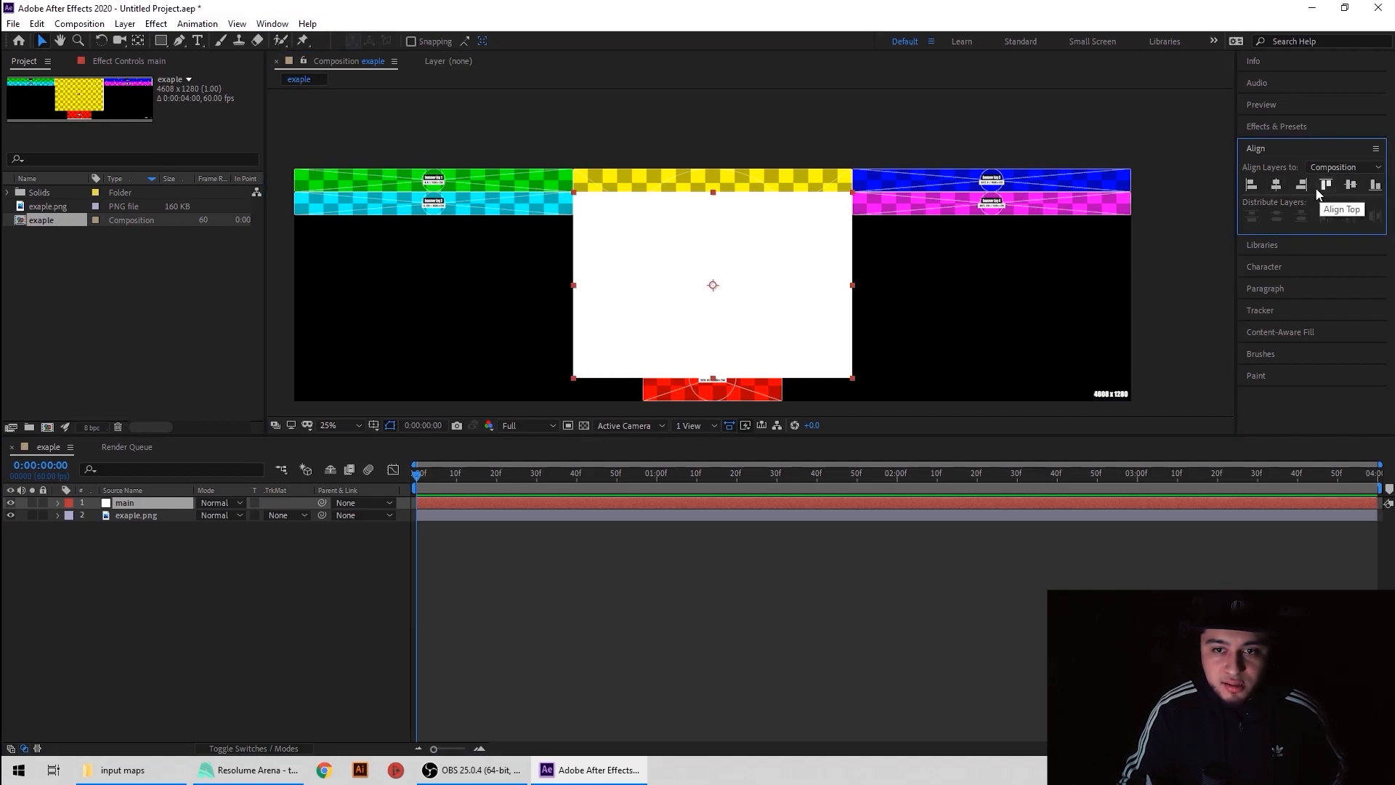
pyautogui.click(1323, 186)
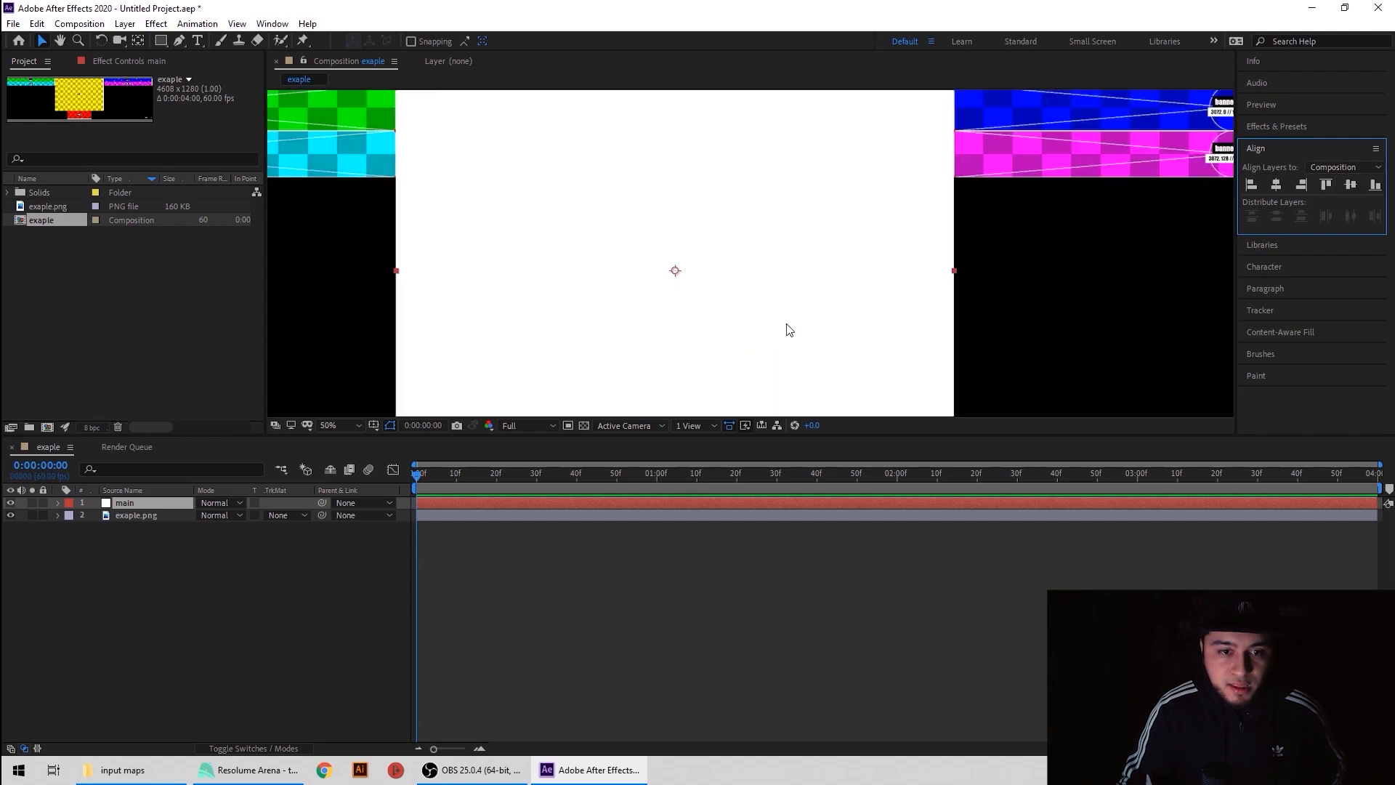
pyautogui.moveTo(735, 334); pyautogui.dragTo(746, 289)
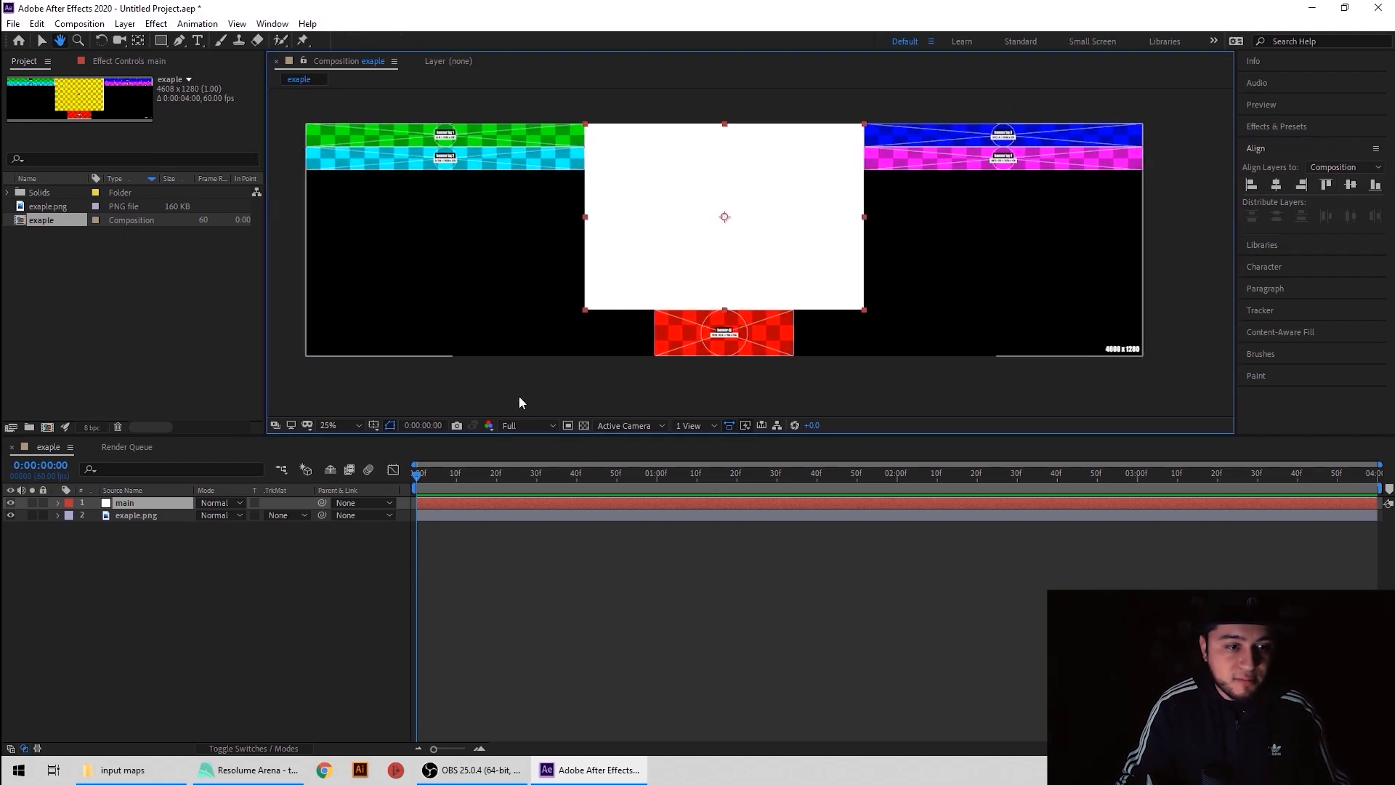
# Reveal the main layer's transform properties and try adjusting its opacity.
pyautogui.click(58, 503)
pyautogui.click(71, 516)
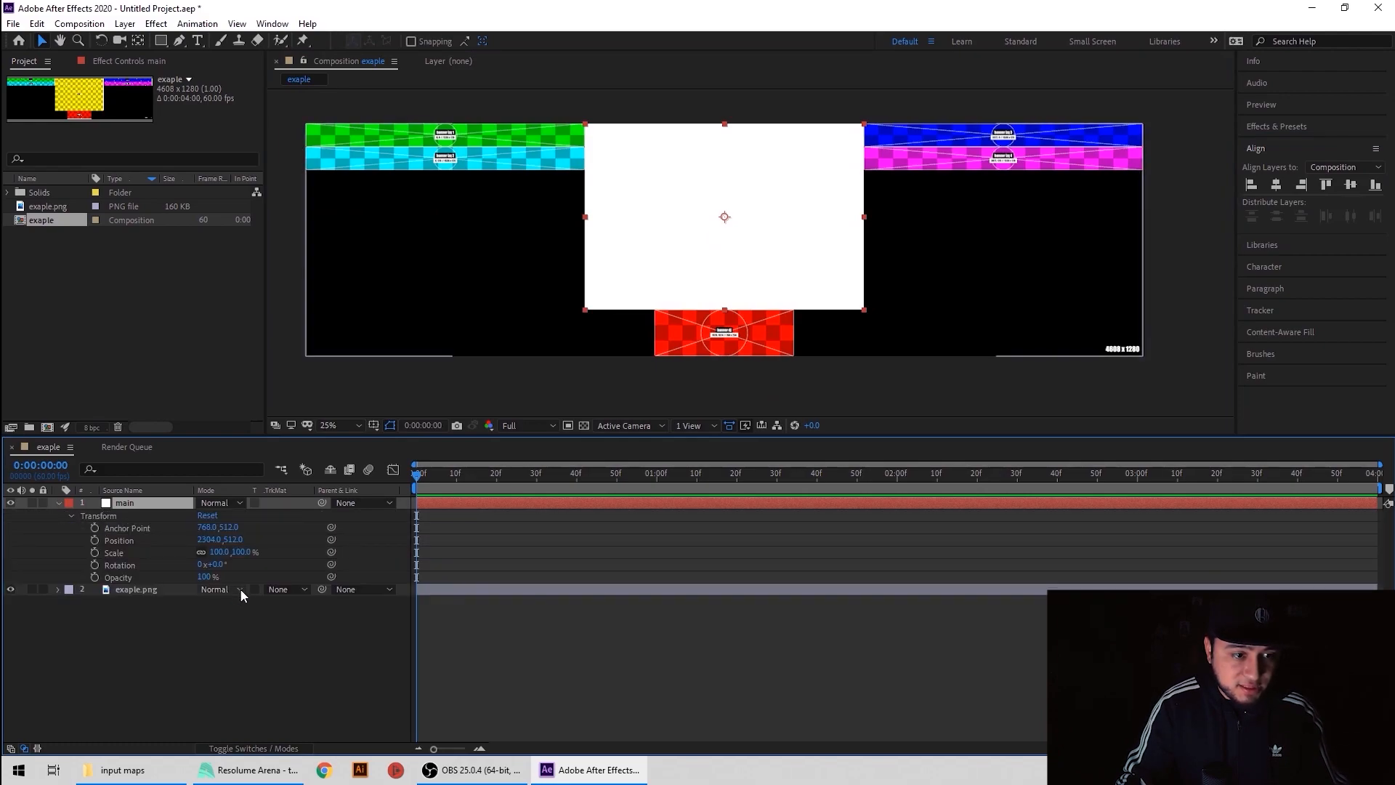
pyautogui.moveTo(206, 577)
pyautogui.mouseDown()
pyautogui.moveTo(174, 583)
pyautogui.moveTo(218, 584)
pyautogui.mouseUp()
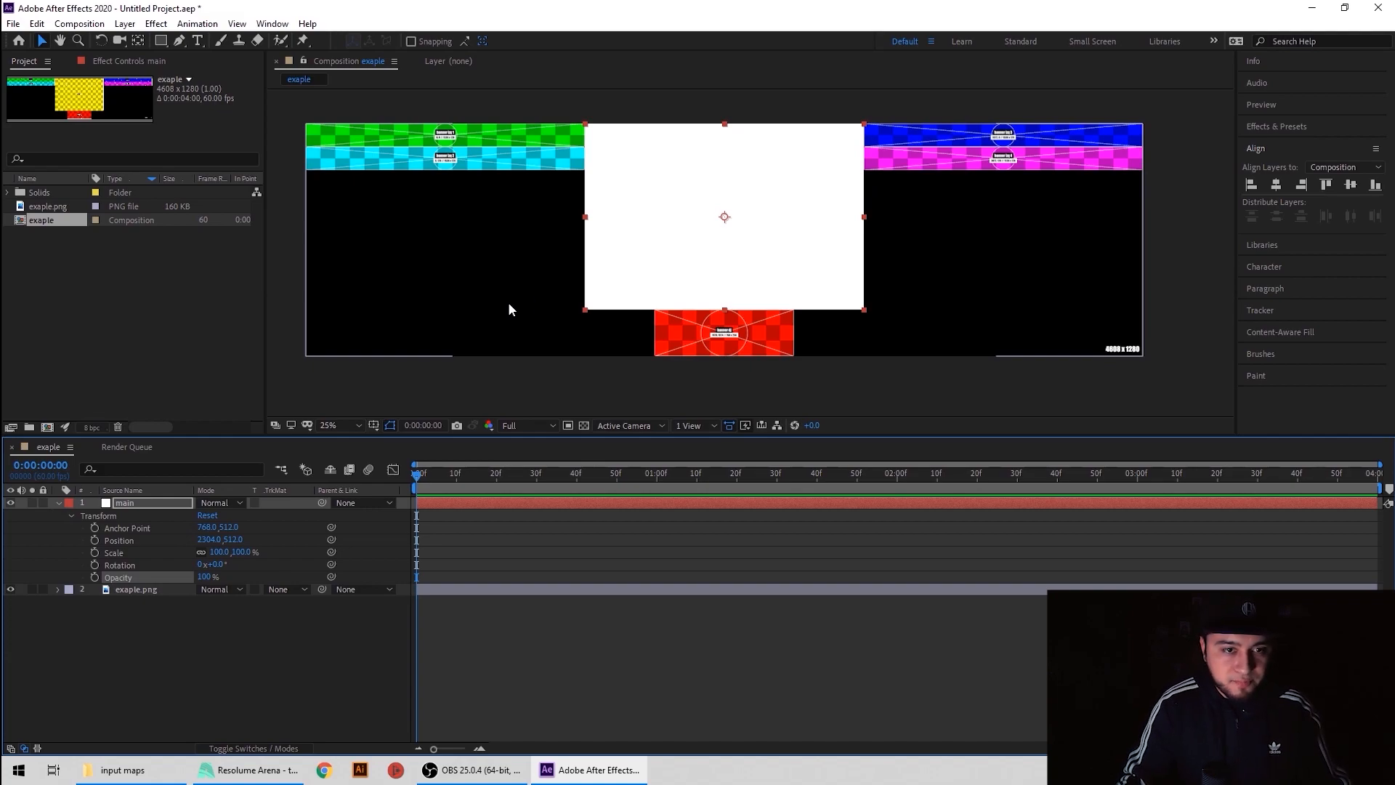
# Create a solid named banner left 1, 1536 px wide and 128 px high, matching the green banner slice.
pyautogui.scroll(4, 538, 302)
pyautogui.press('space')
pyautogui.moveTo(565, 266); pyautogui.dragTo(707, 398)
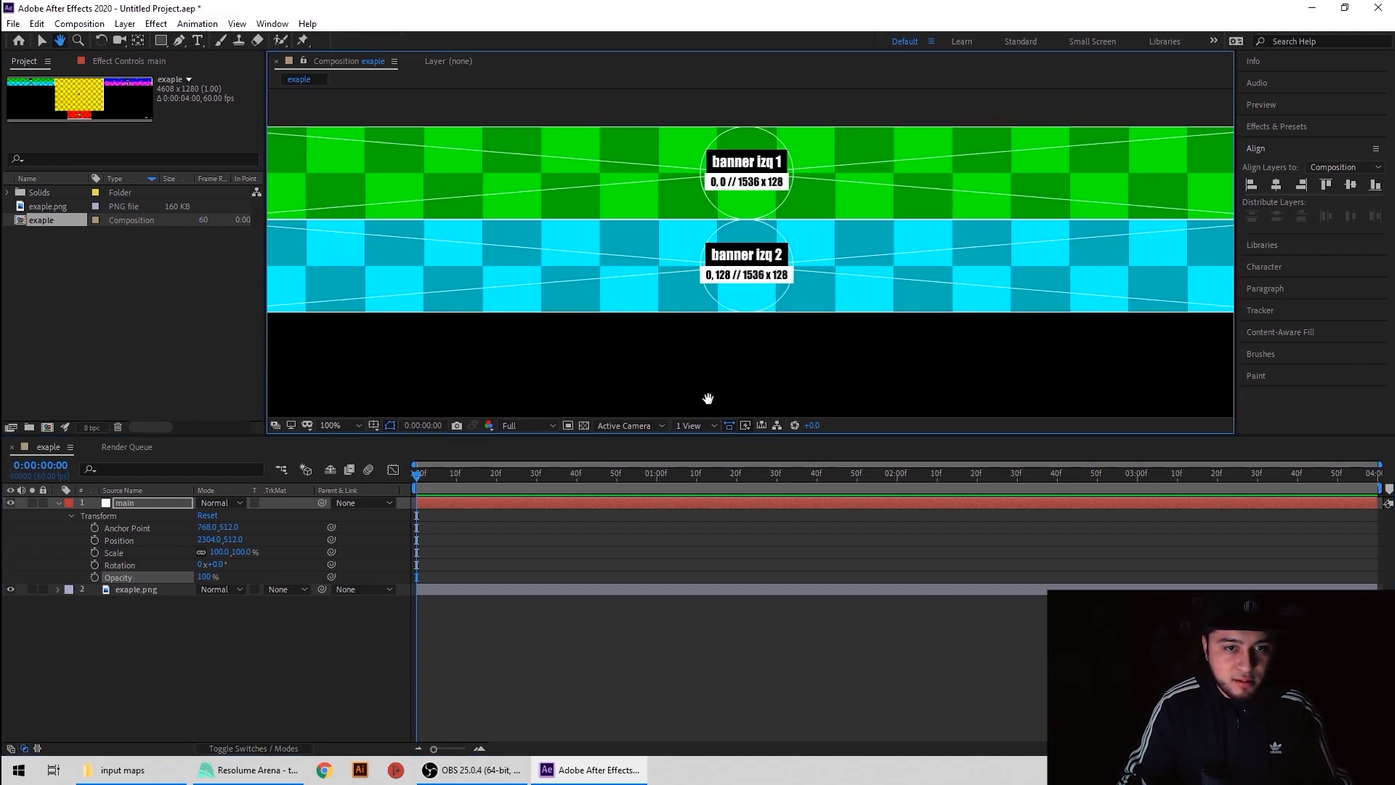
pyautogui.rightClick(154, 634)
pyautogui.moveTo(223, 482)
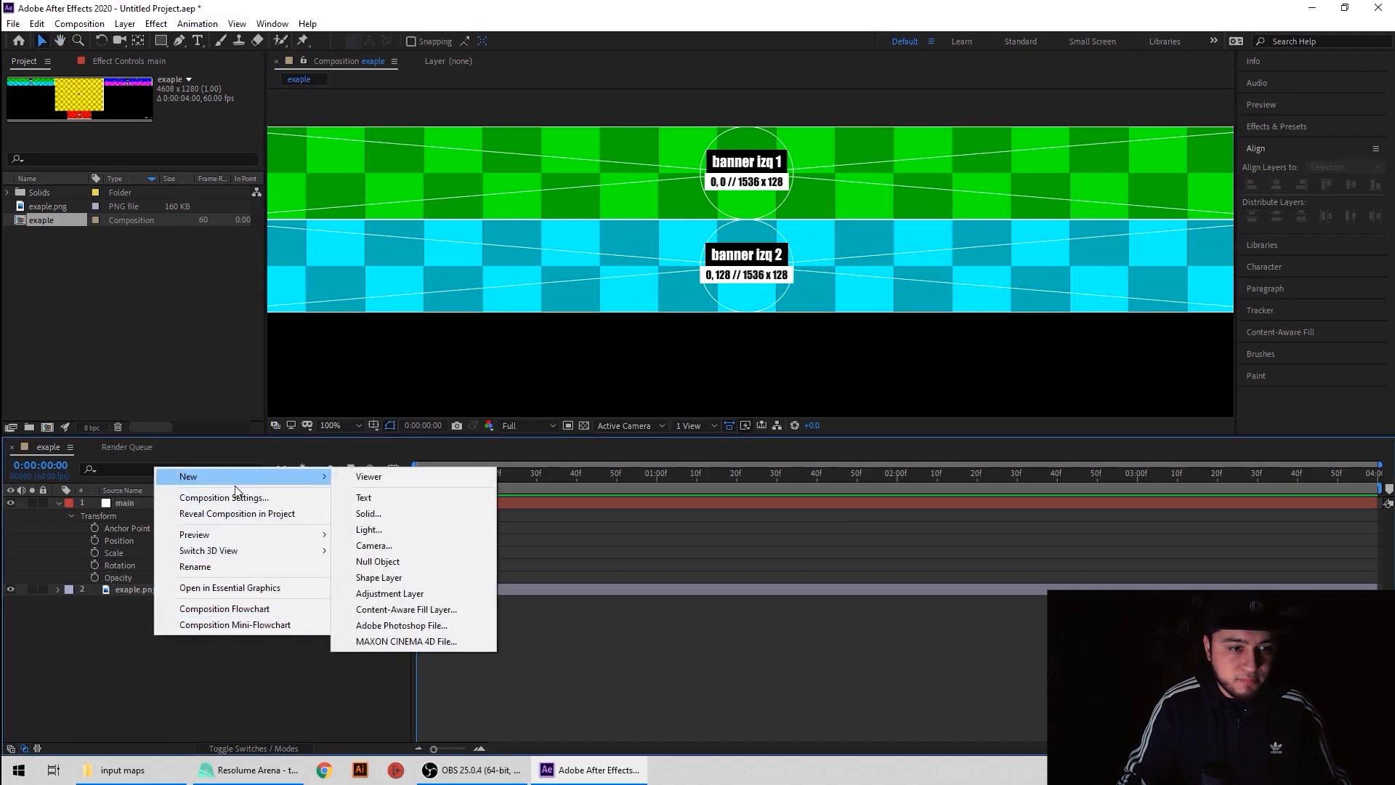
pyautogui.click(416, 511)
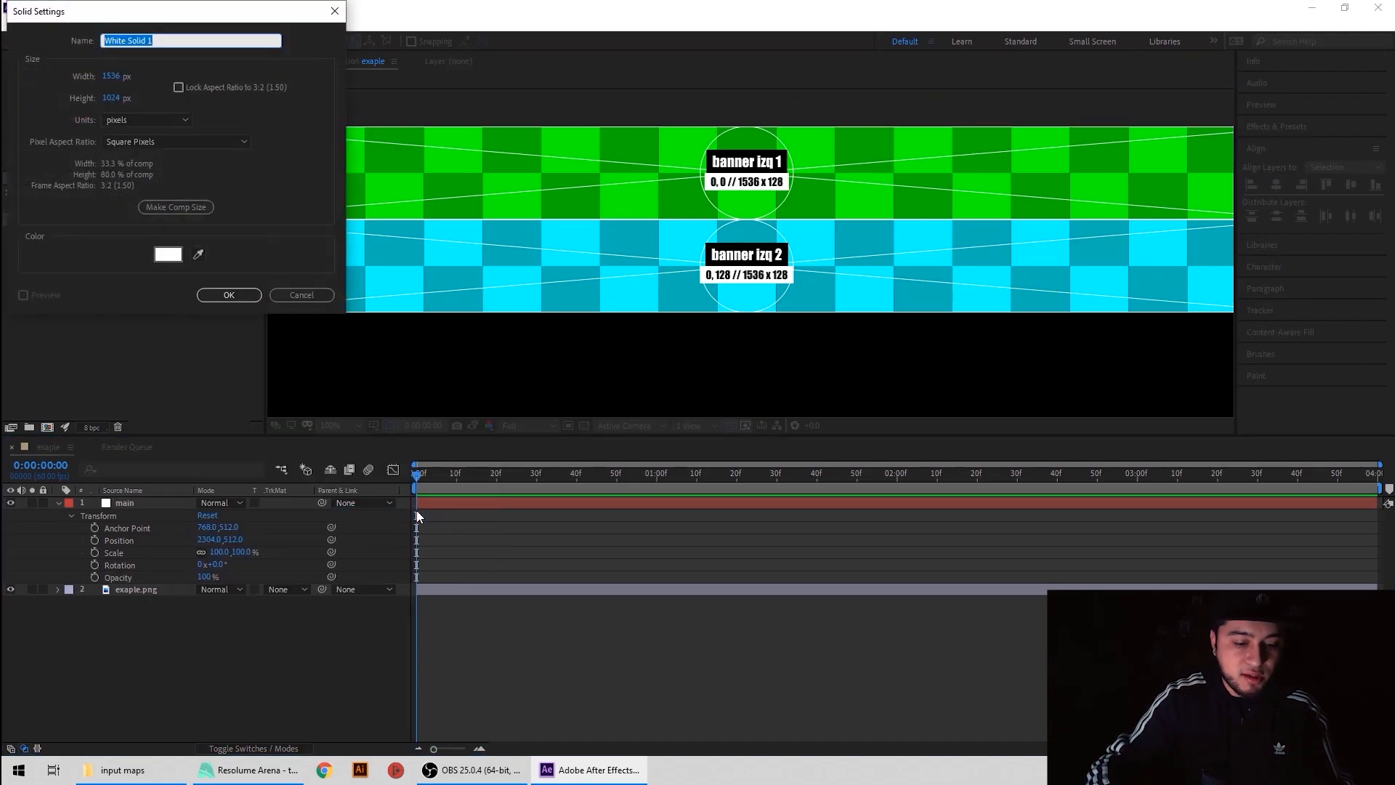
pyautogui.write('banner')
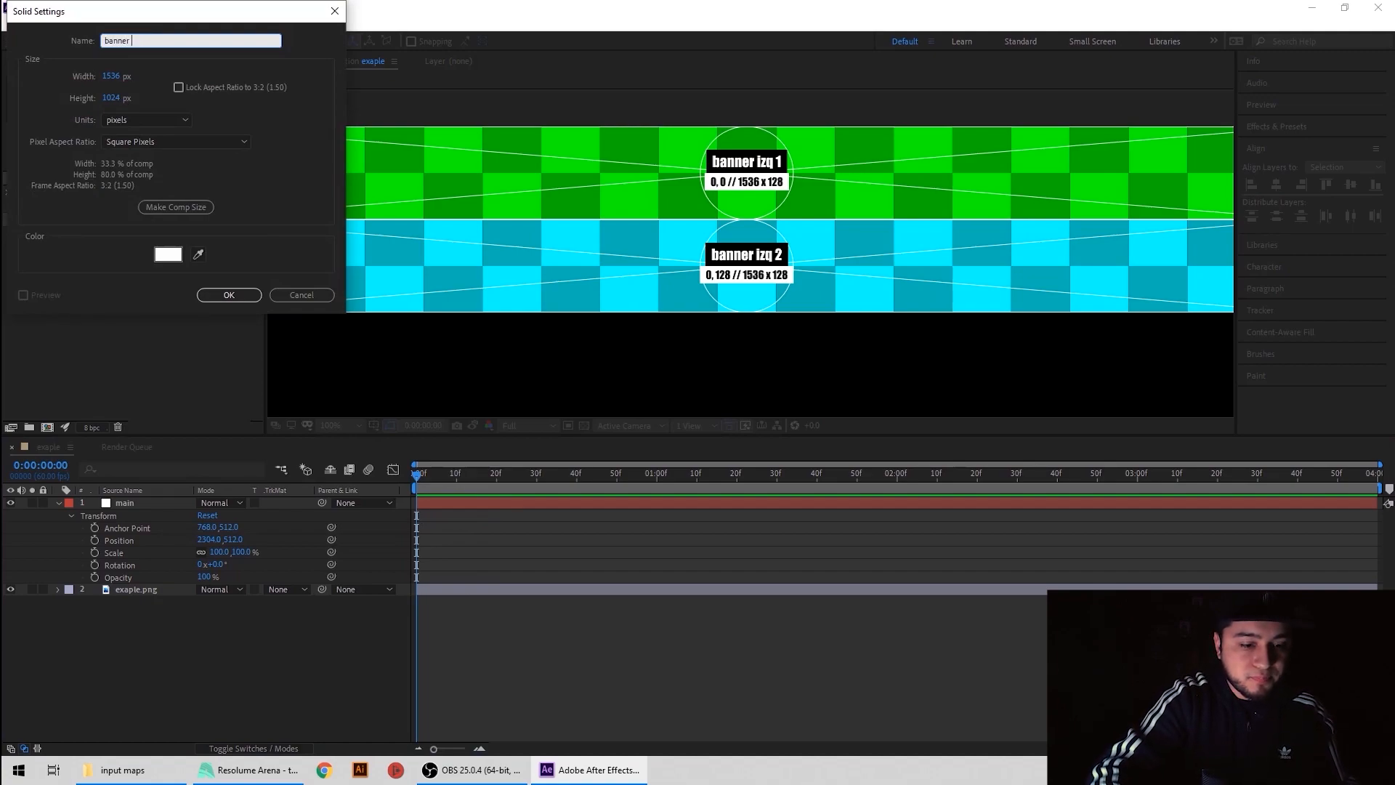
pyautogui.write(' to')
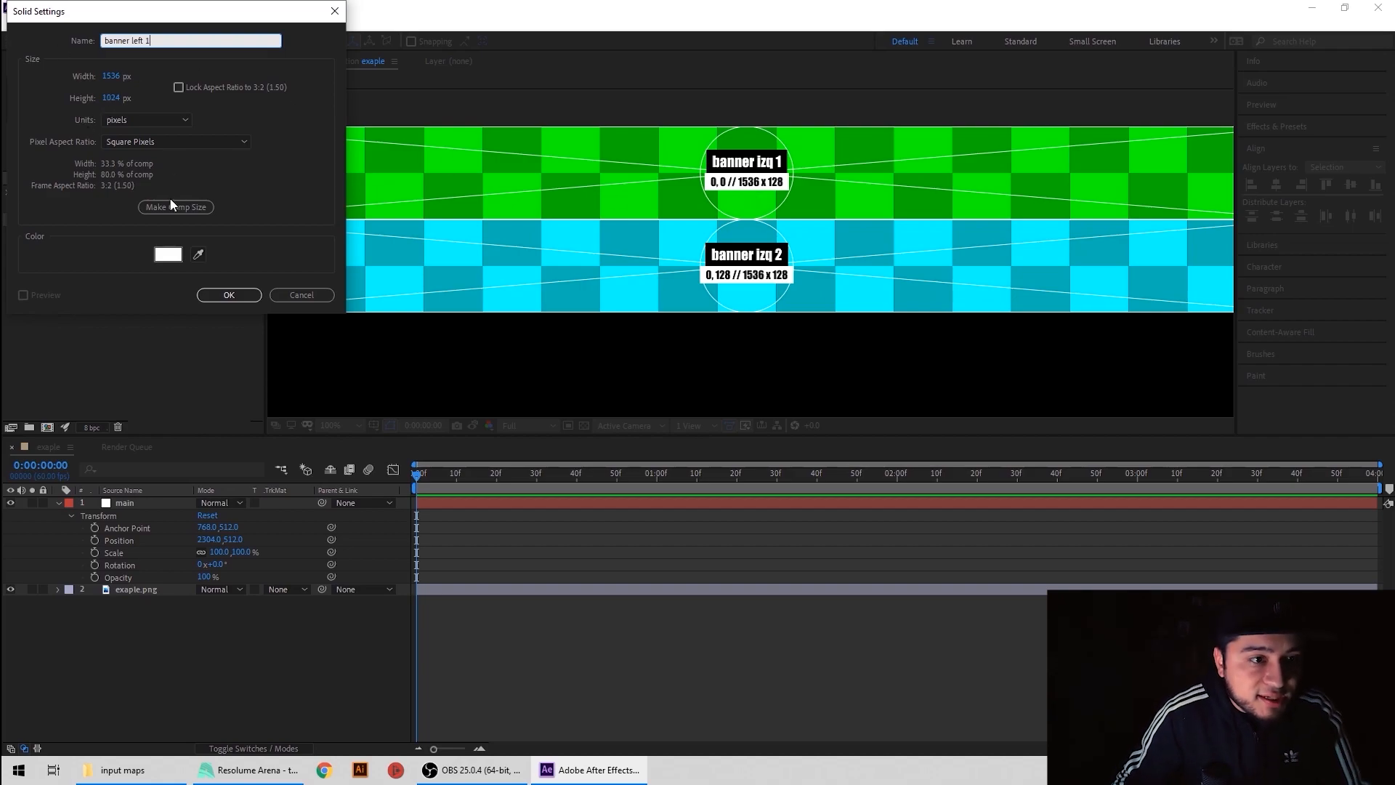
pyautogui.click(111, 96)
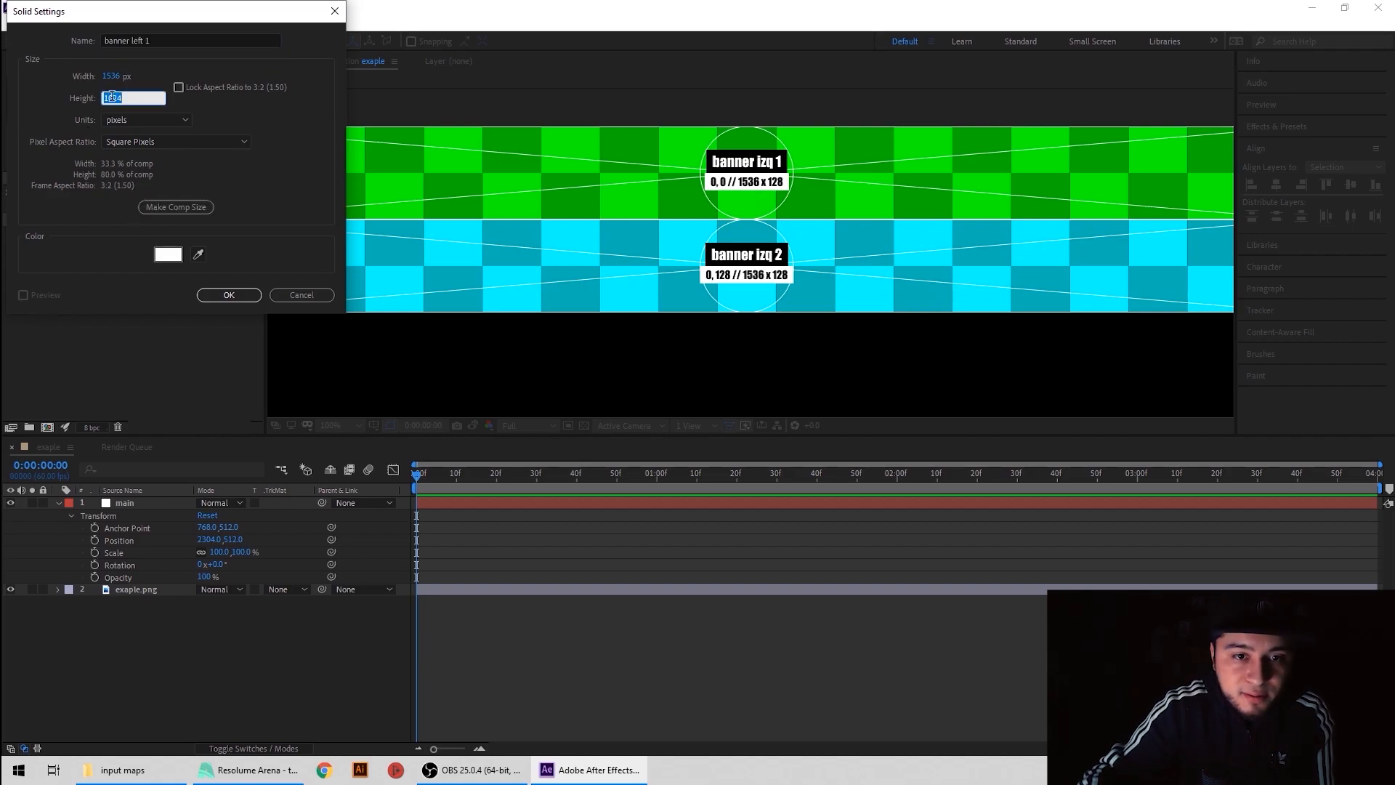
pyautogui.write('128')
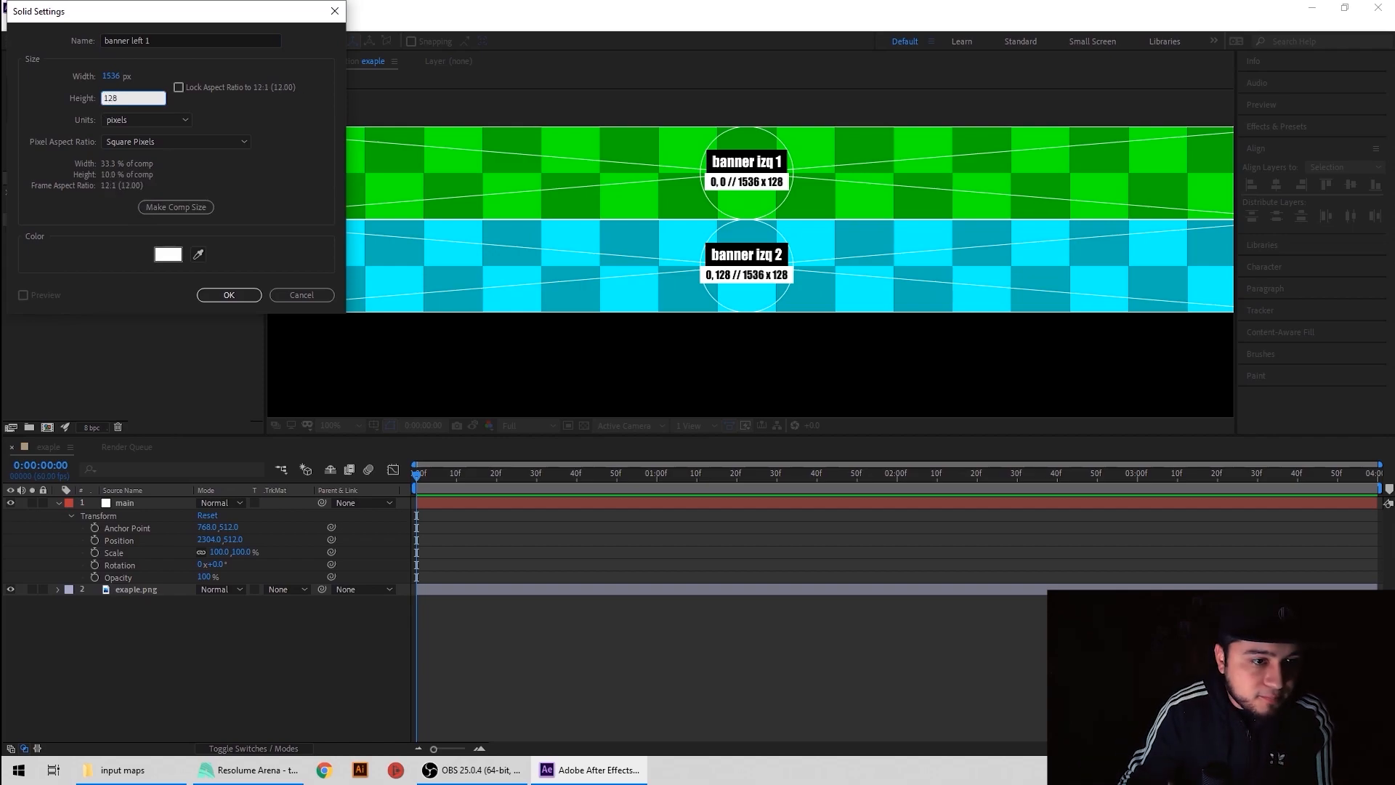
pyautogui.click(222, 295)
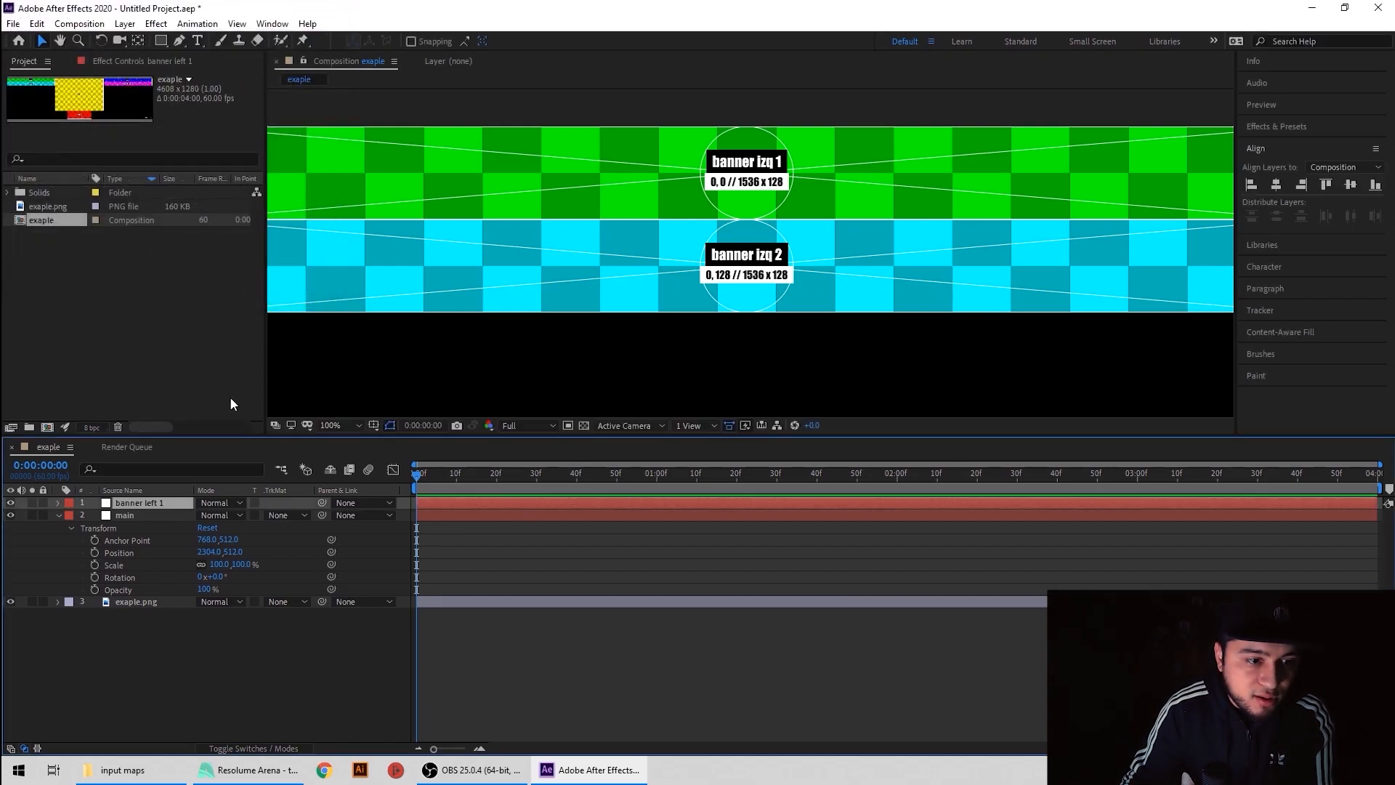
# Align the banner left 1 solid to the left and top edges of the composition.
pyautogui.click(1252, 187)
pyautogui.click(1326, 184)
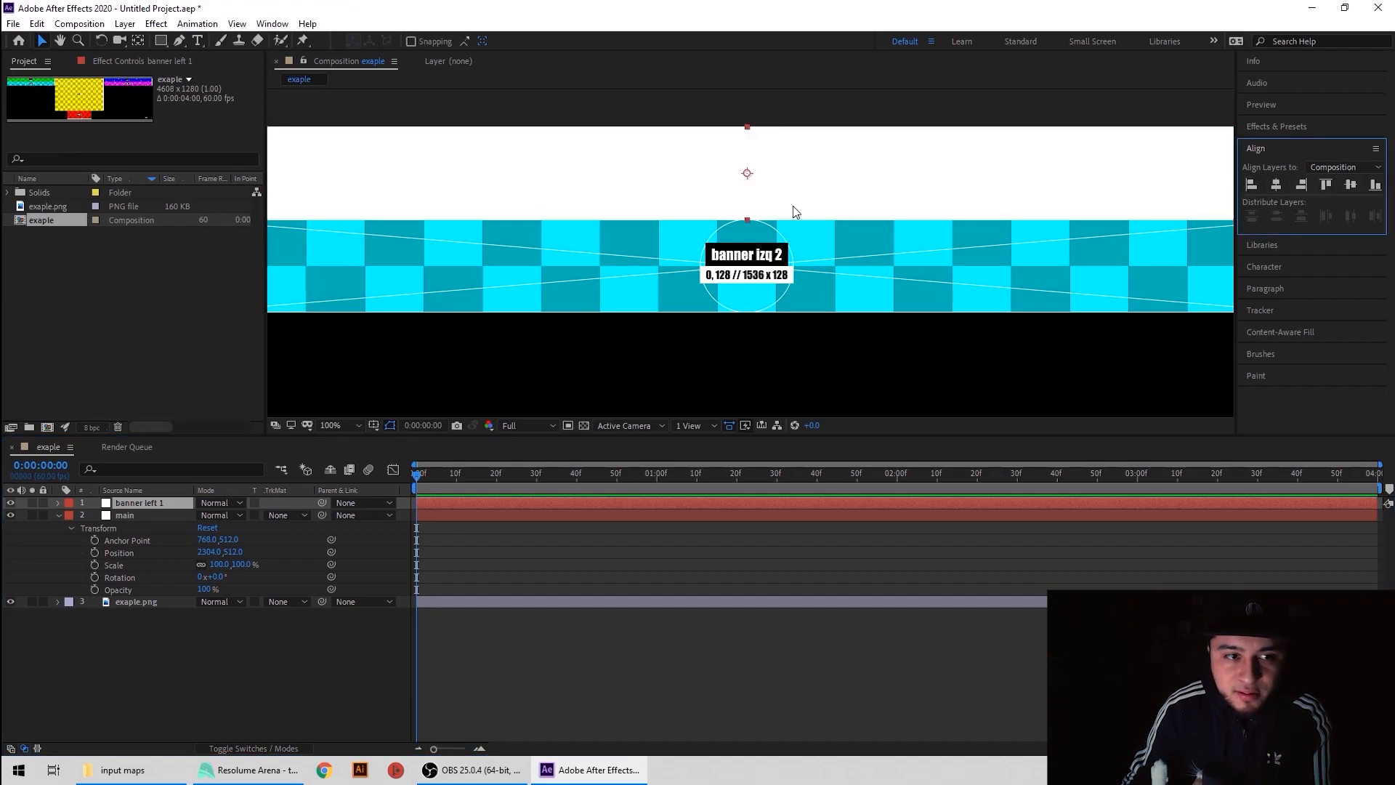
pyautogui.press(',')
pyautogui.press(',')
pyautogui.press(',')
pyautogui.press(',')
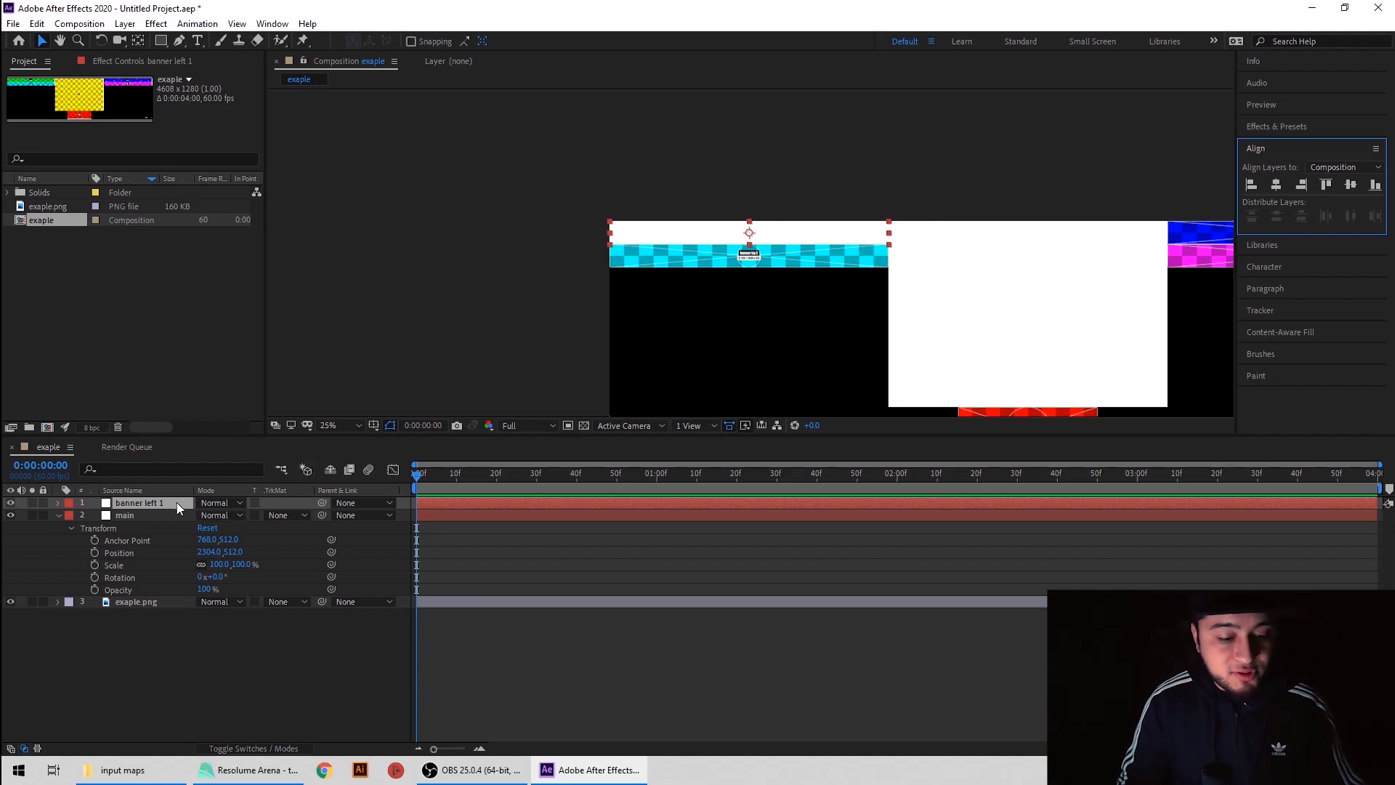
# Duplicate the banner left 1 layer and rename the copy as banner left 2.
pyautogui.hotkey('ctrl', 'd')
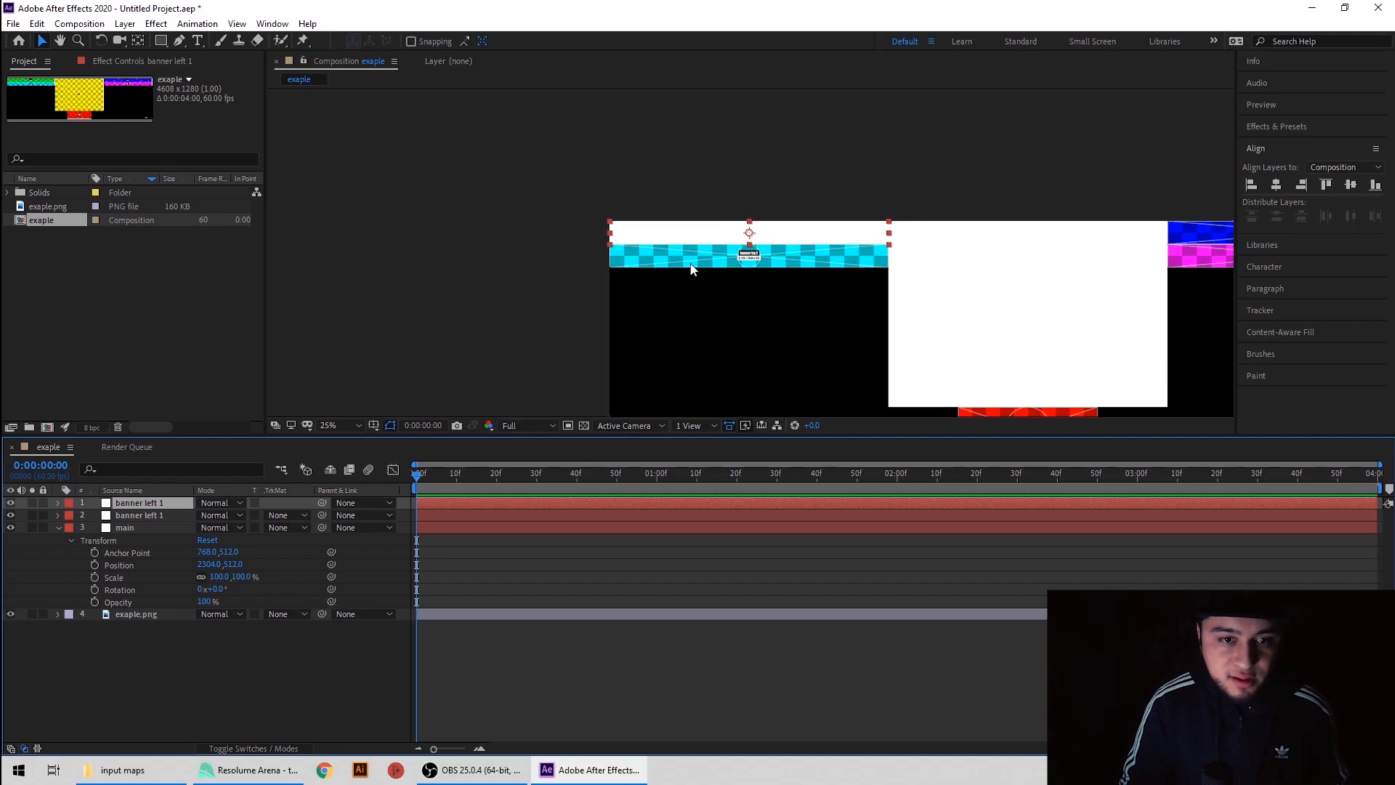
pyautogui.press('Return')
pyautogui.click(147, 503)
pyautogui.write('2')
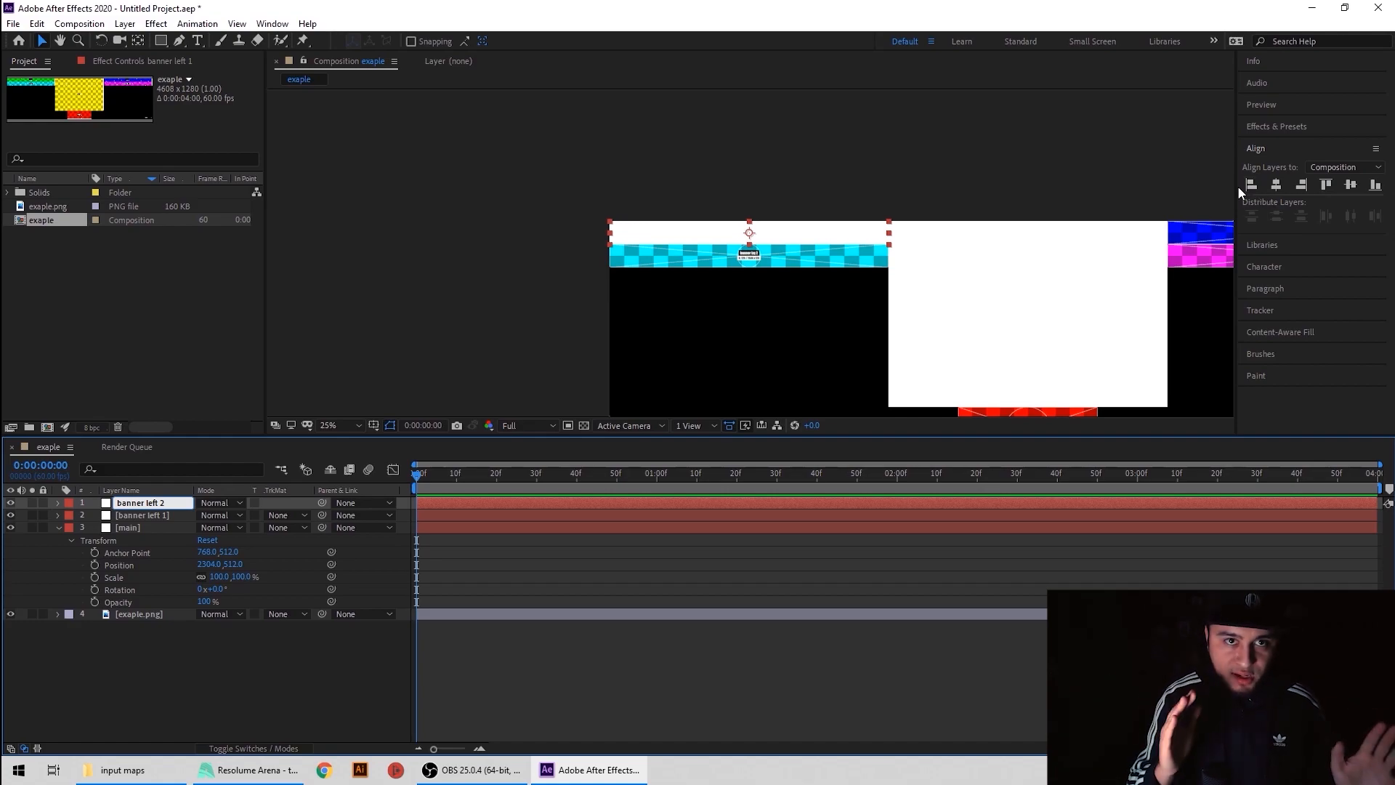
# Move the banner left 2 solid straight down so it covers the cyan slice directly below banner left 1.
pyautogui.click(699, 232)
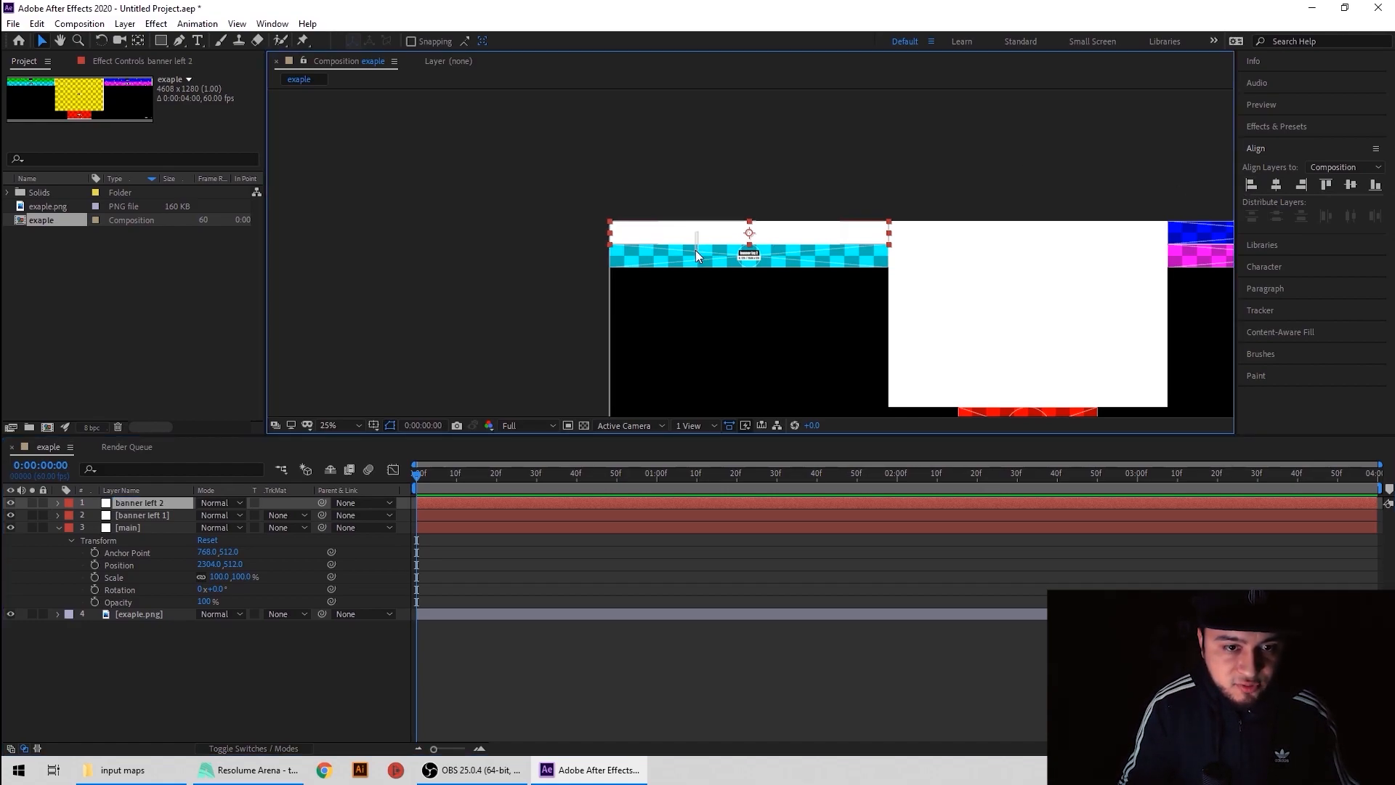
pyautogui.moveTo(701, 240); pyautogui.dragTo(701, 265)
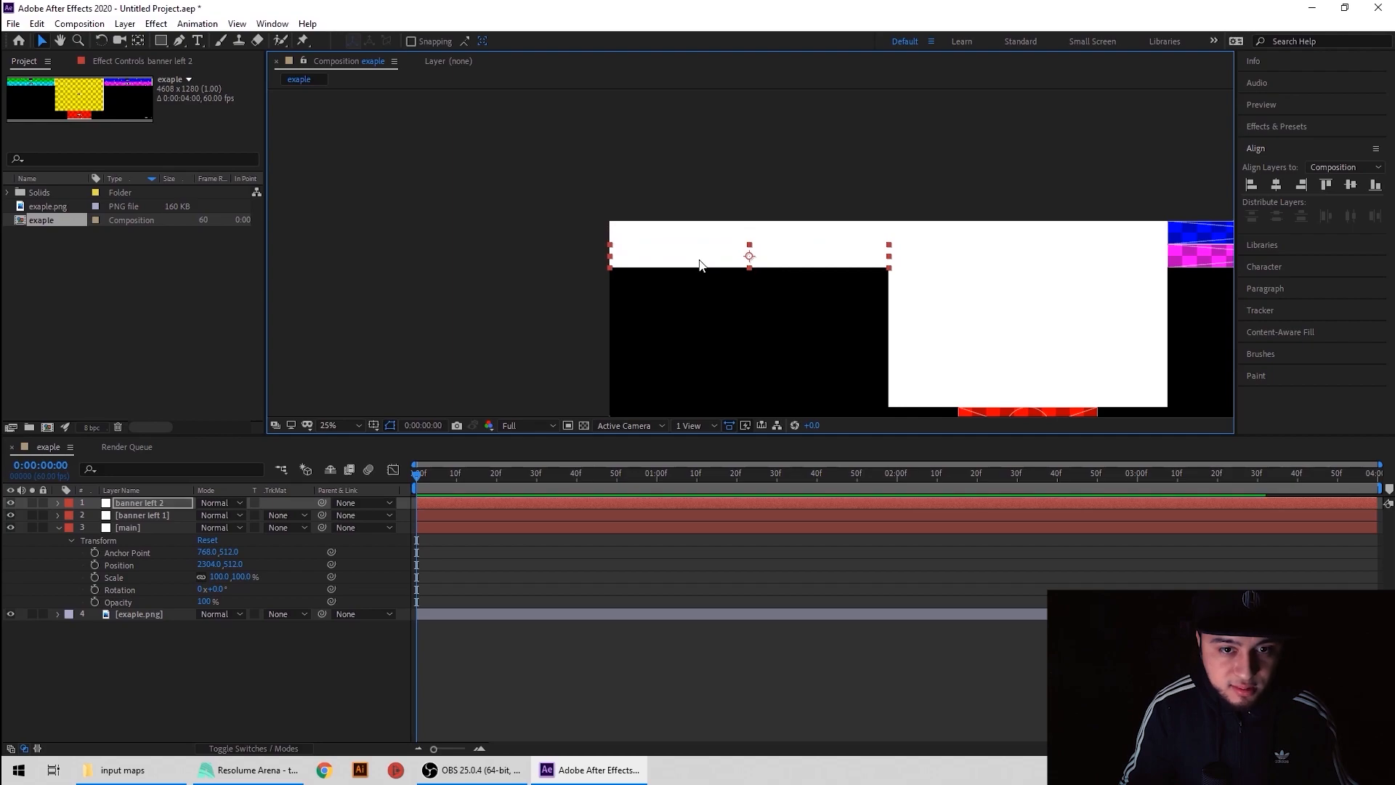
pyautogui.scroll(4, 748, 265)
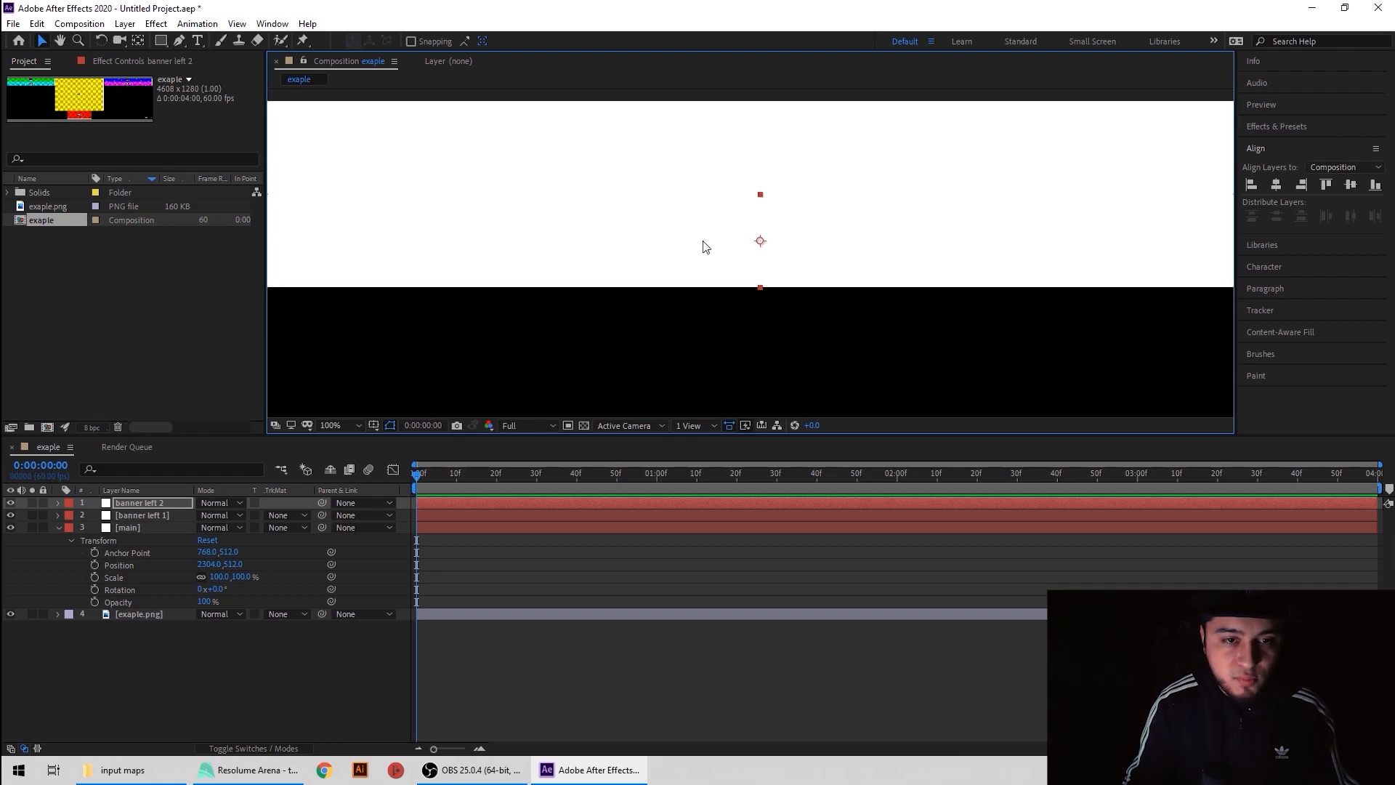
pyautogui.scroll(-4, 703, 247)
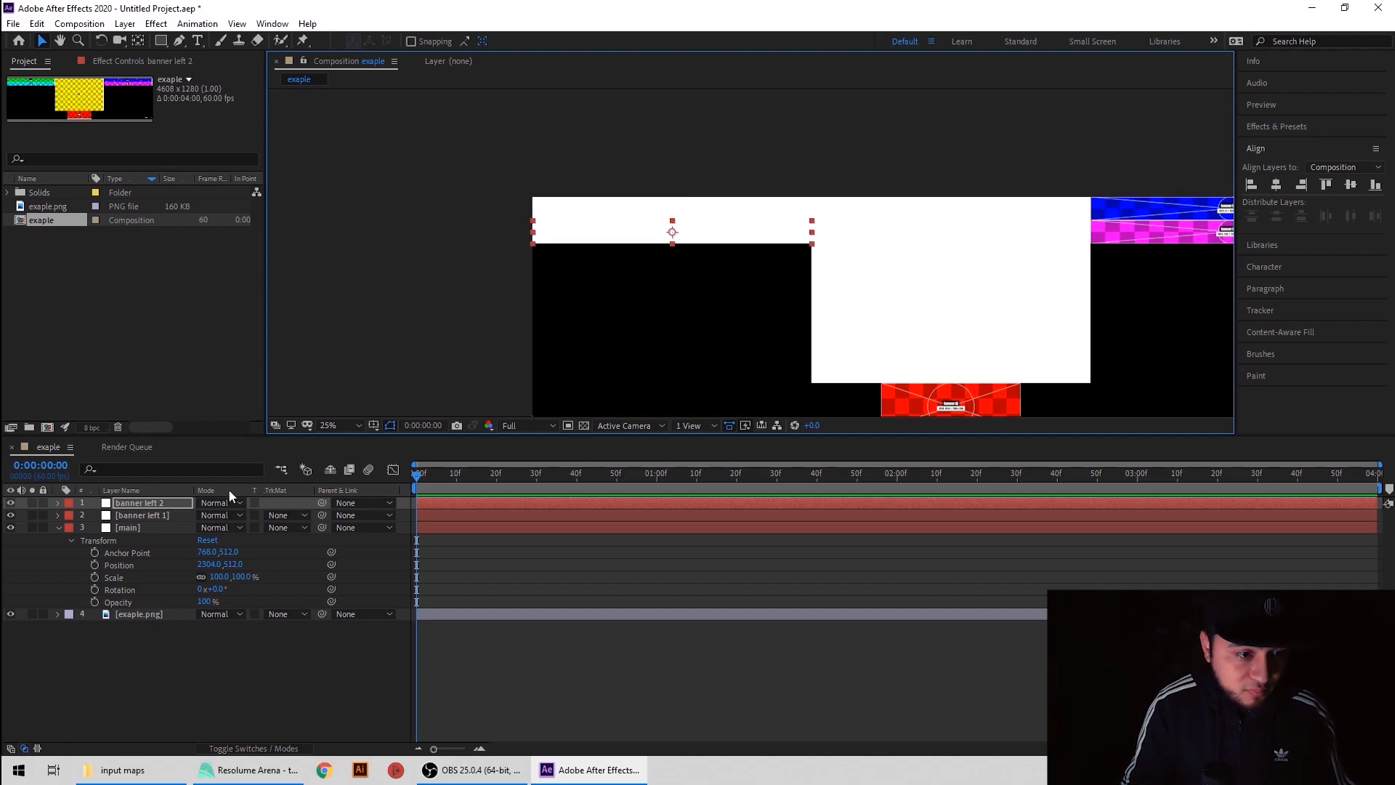
# Duplicate both left banner layers and place the two copies together at the top of the layer stack.
pyautogui.keyDown('shift'); pyautogui.click(164, 516); pyautogui.keyUp('shift')
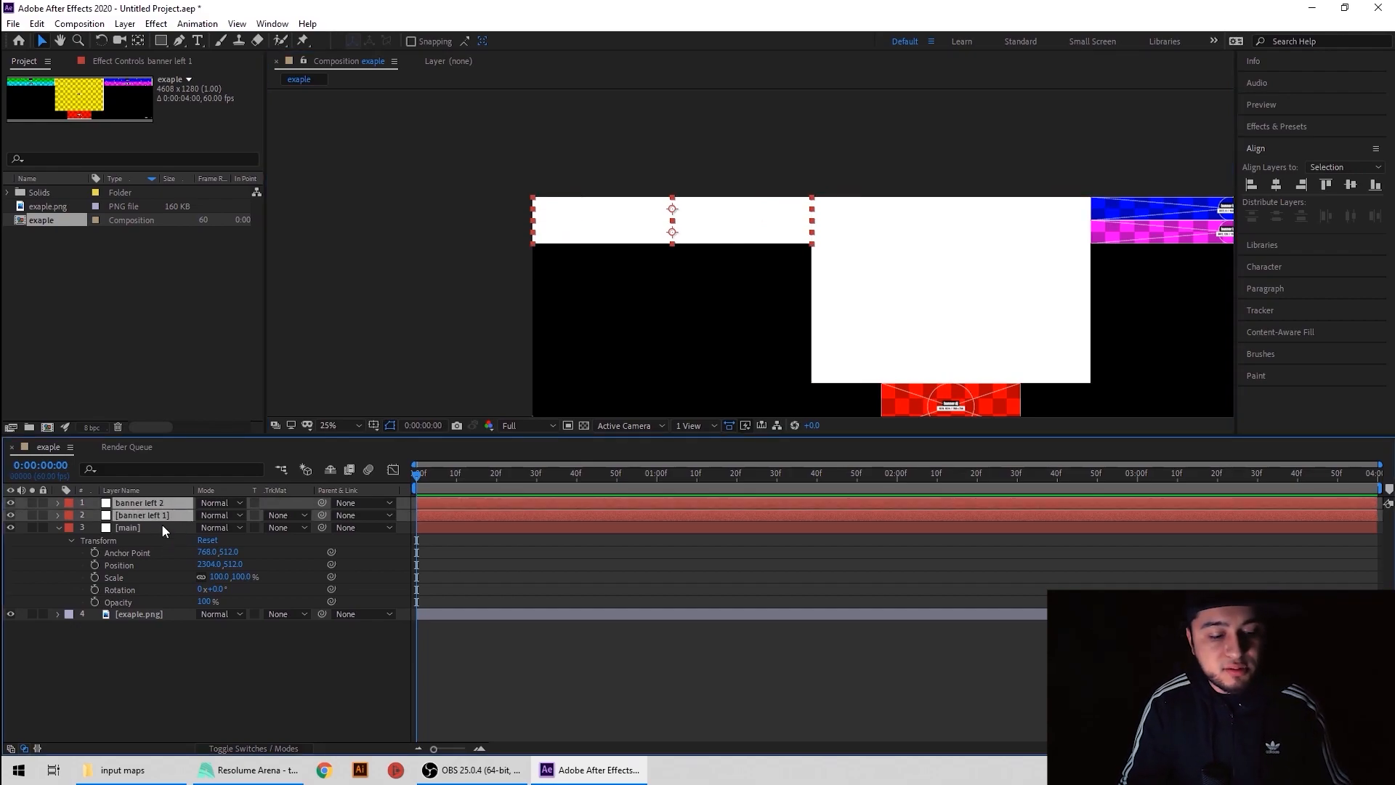
pyautogui.hotkey('ctrl', 'd')
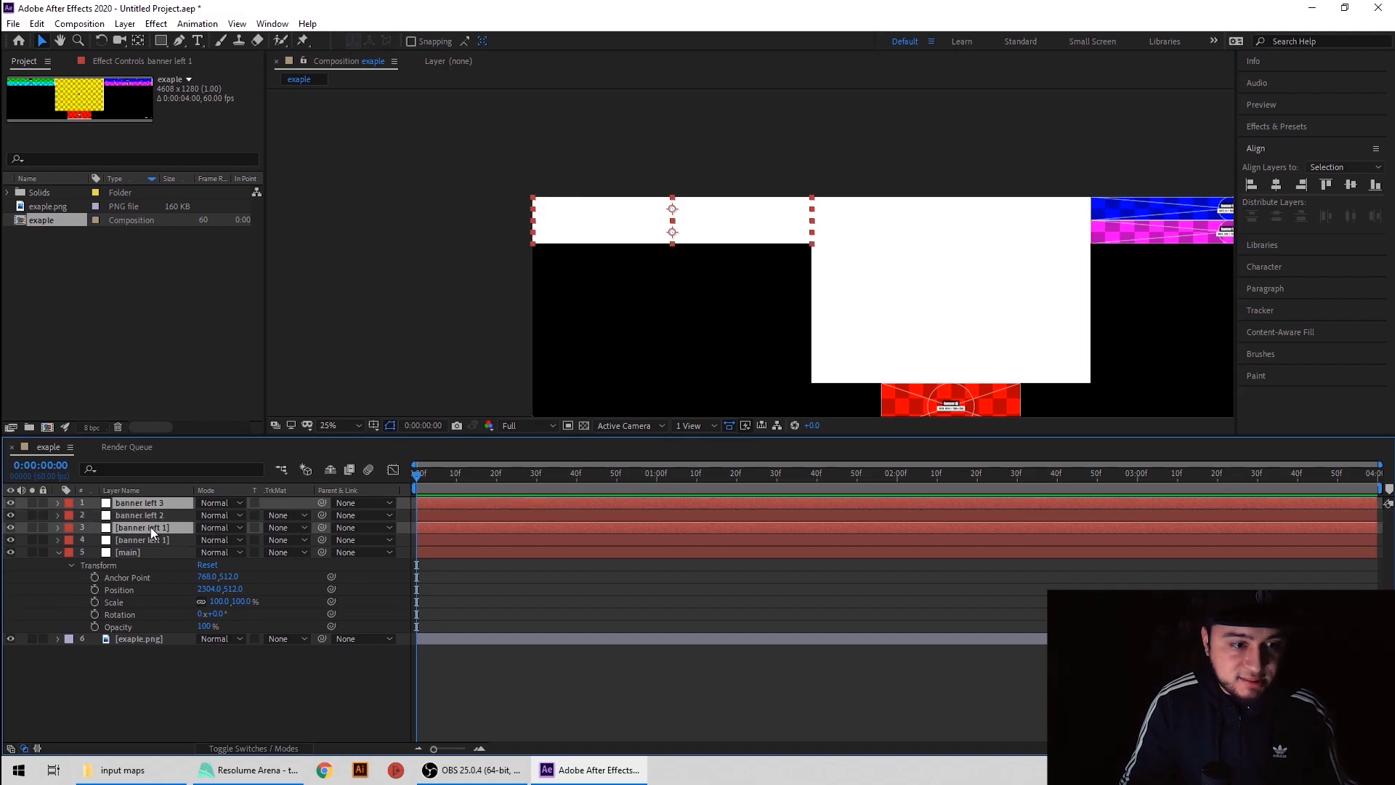
pyautogui.moveTo(151, 526); pyautogui.dragTo(146, 513)
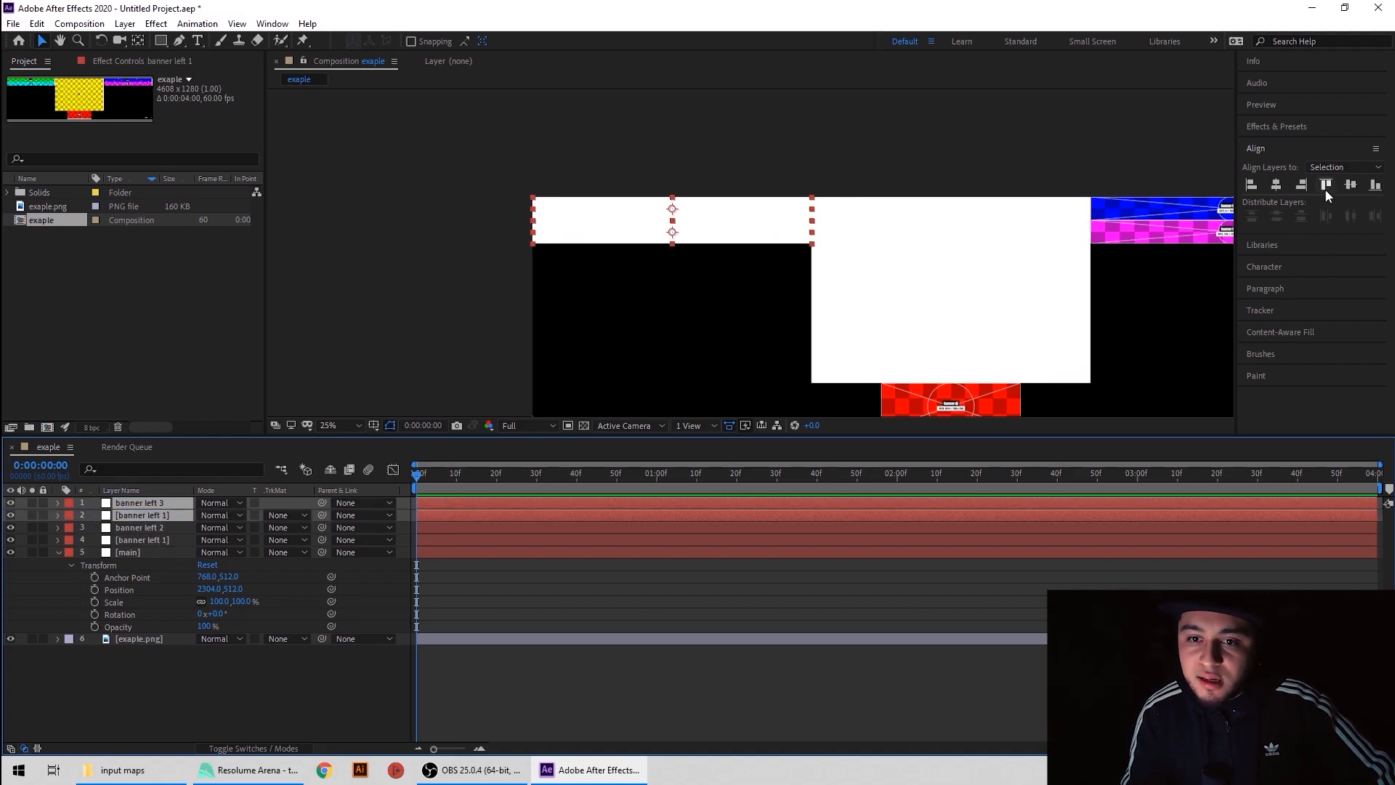
# Try to right-align the two duplicated banners with alignment relative to the selection.
pyautogui.click(1306, 193)
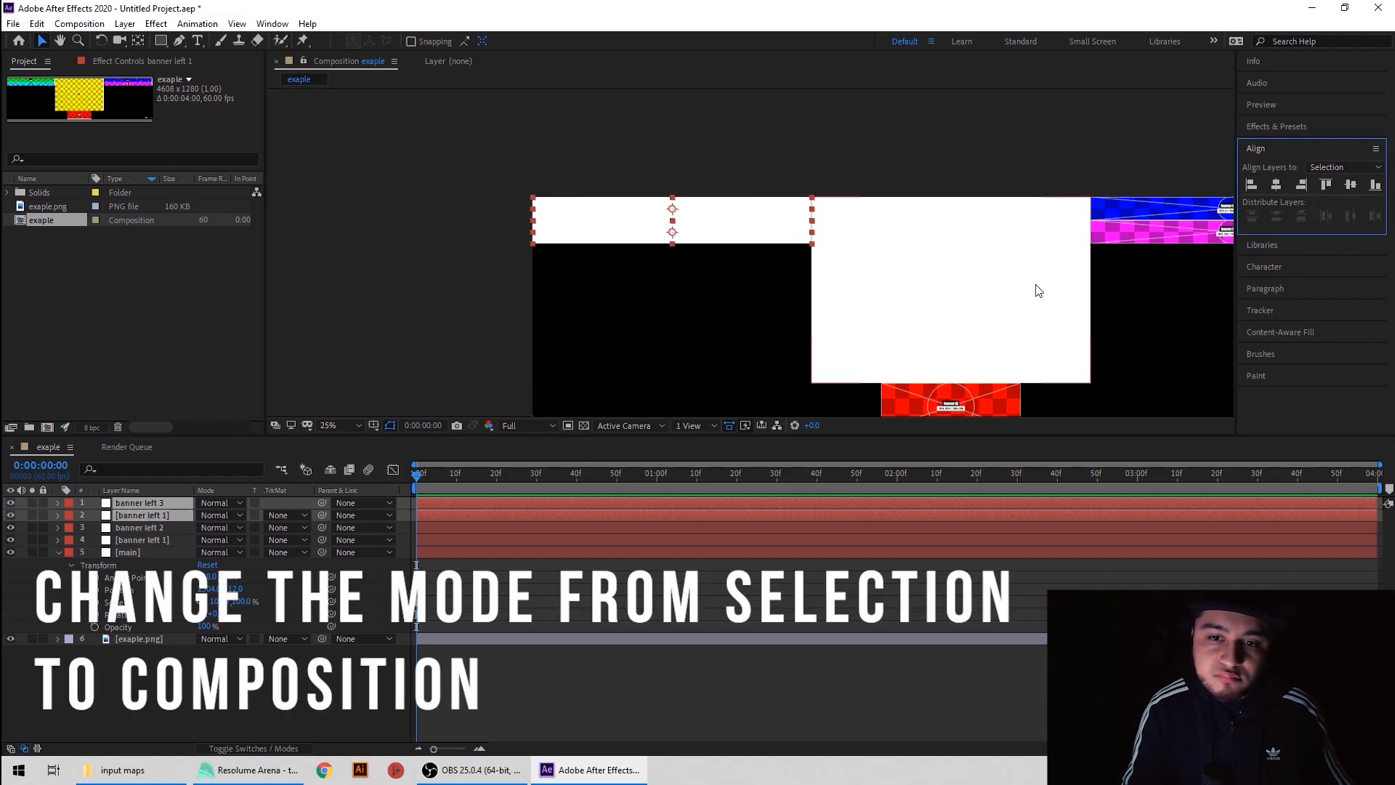
pyautogui.click(163, 517)
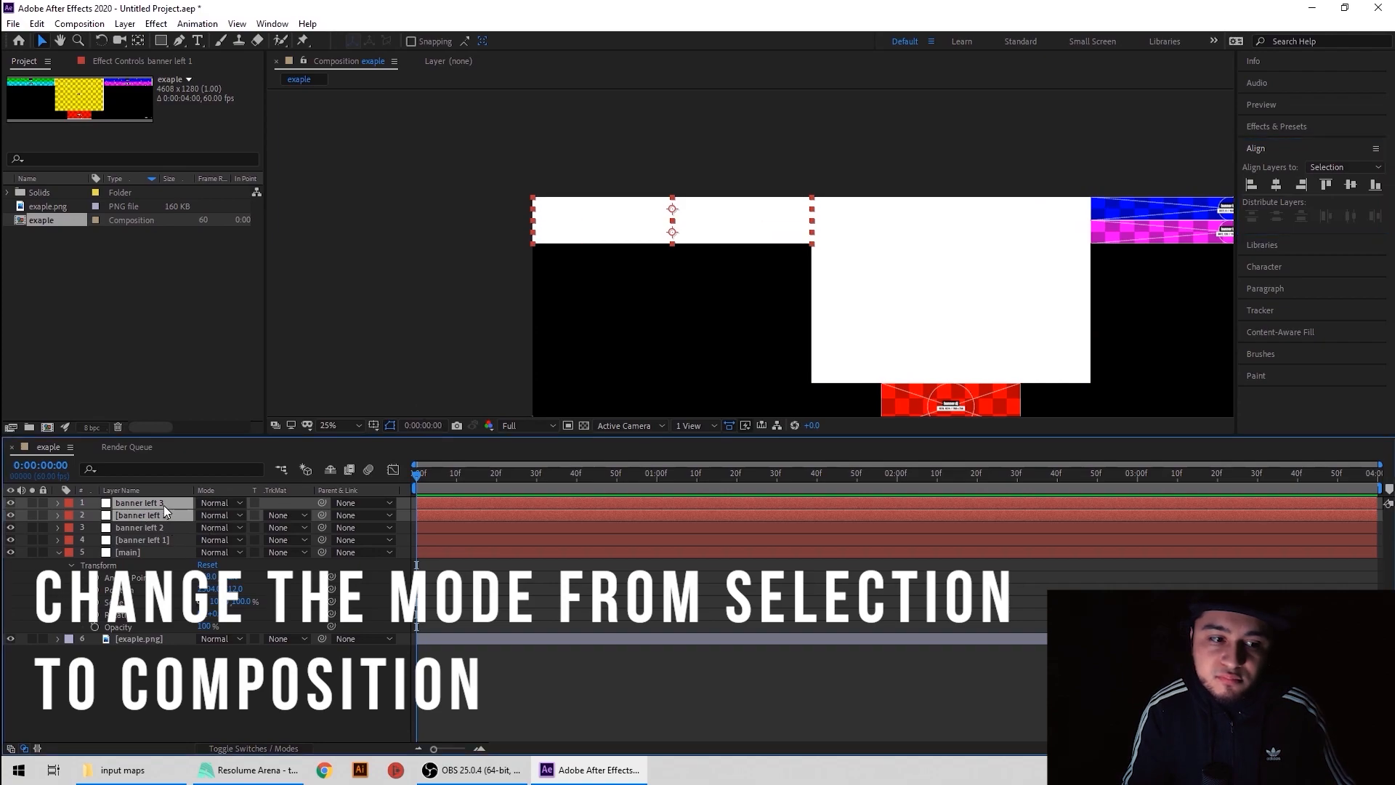
pyautogui.click(1301, 186)
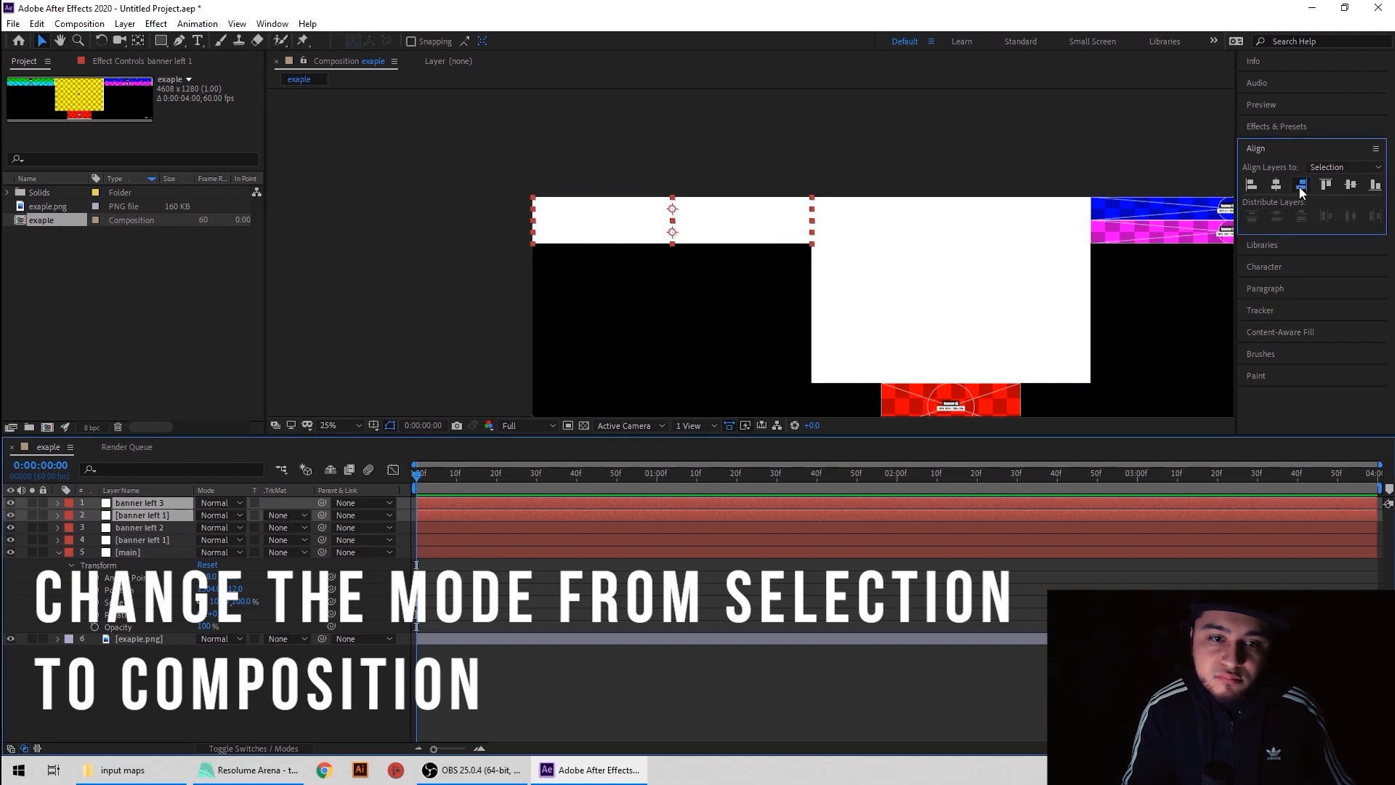
pyautogui.click(651, 348)
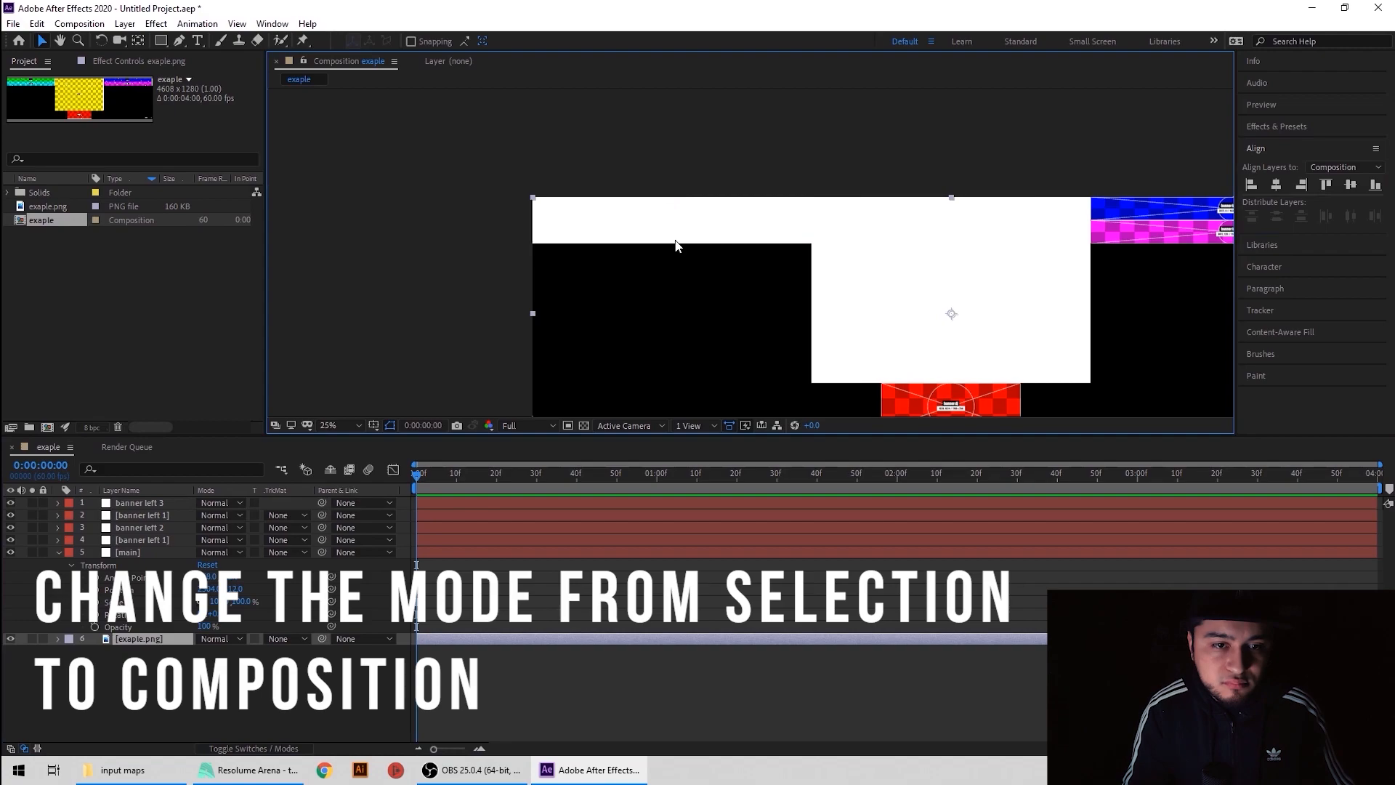
# Select the two duplicated banners, set alignment relative to the composition and align them to its right edge.
pyautogui.click(149, 517)
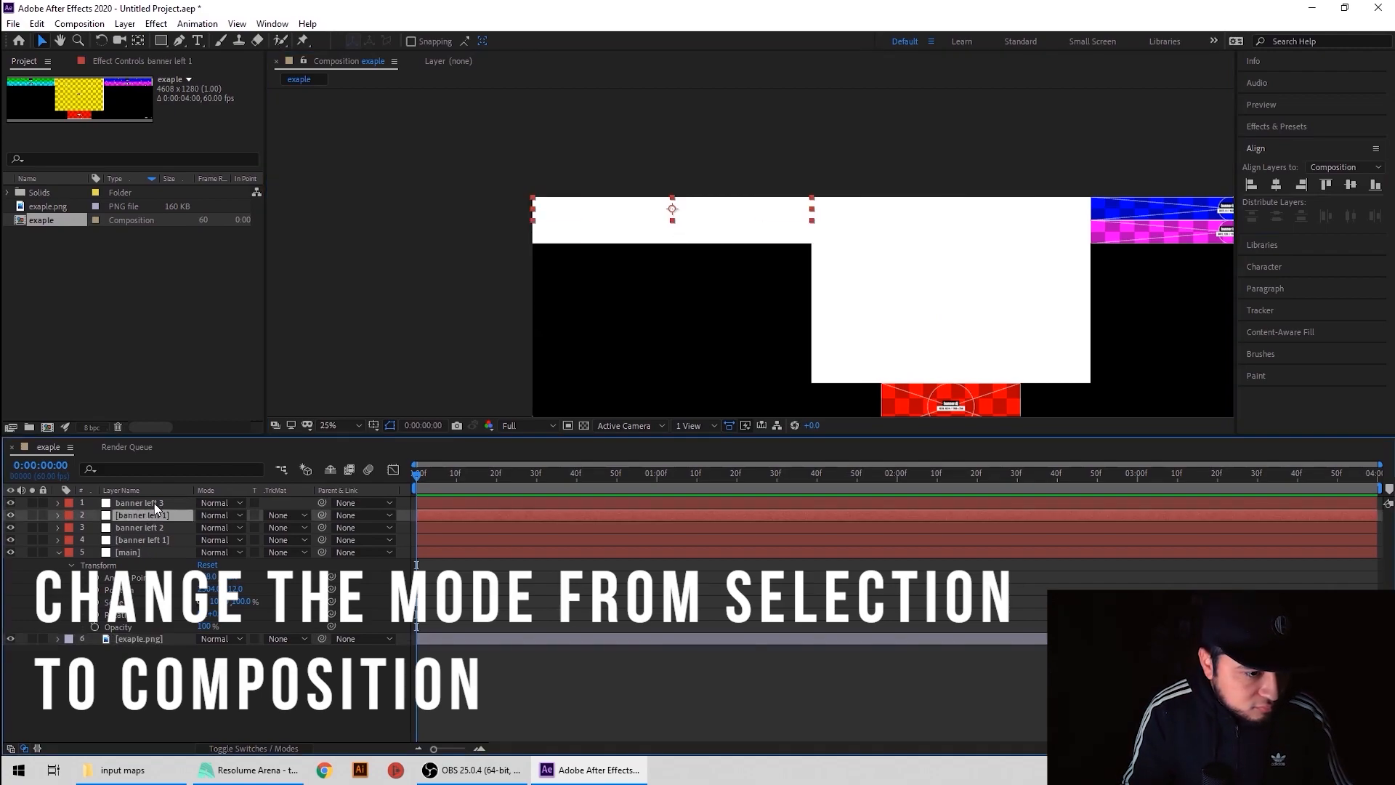
pyautogui.keyDown('ctrl'); pyautogui.click(154, 503); pyautogui.keyUp('ctrl')
pyautogui.click(1301, 188)
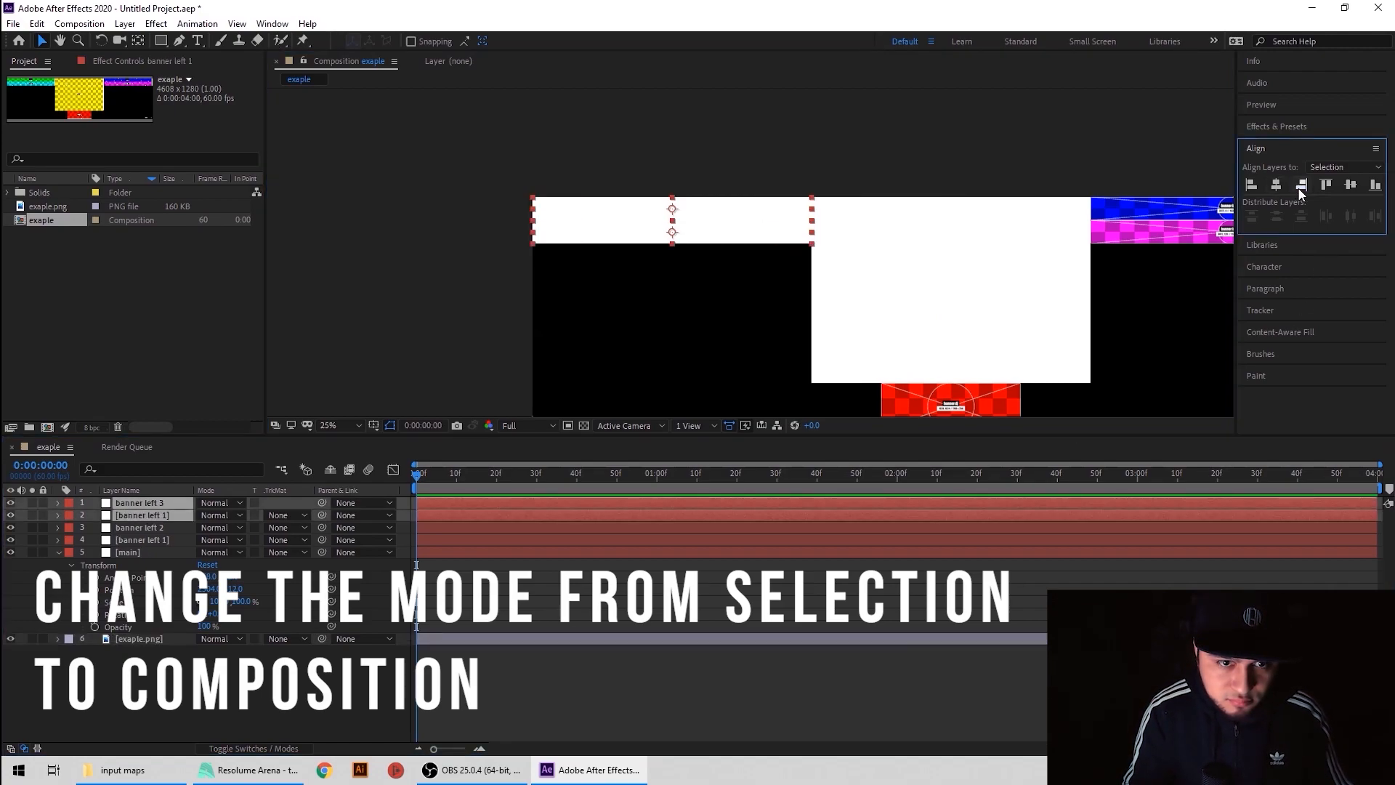
pyautogui.click(1345, 167)
pyautogui.click(1348, 179)
pyautogui.click(1301, 184)
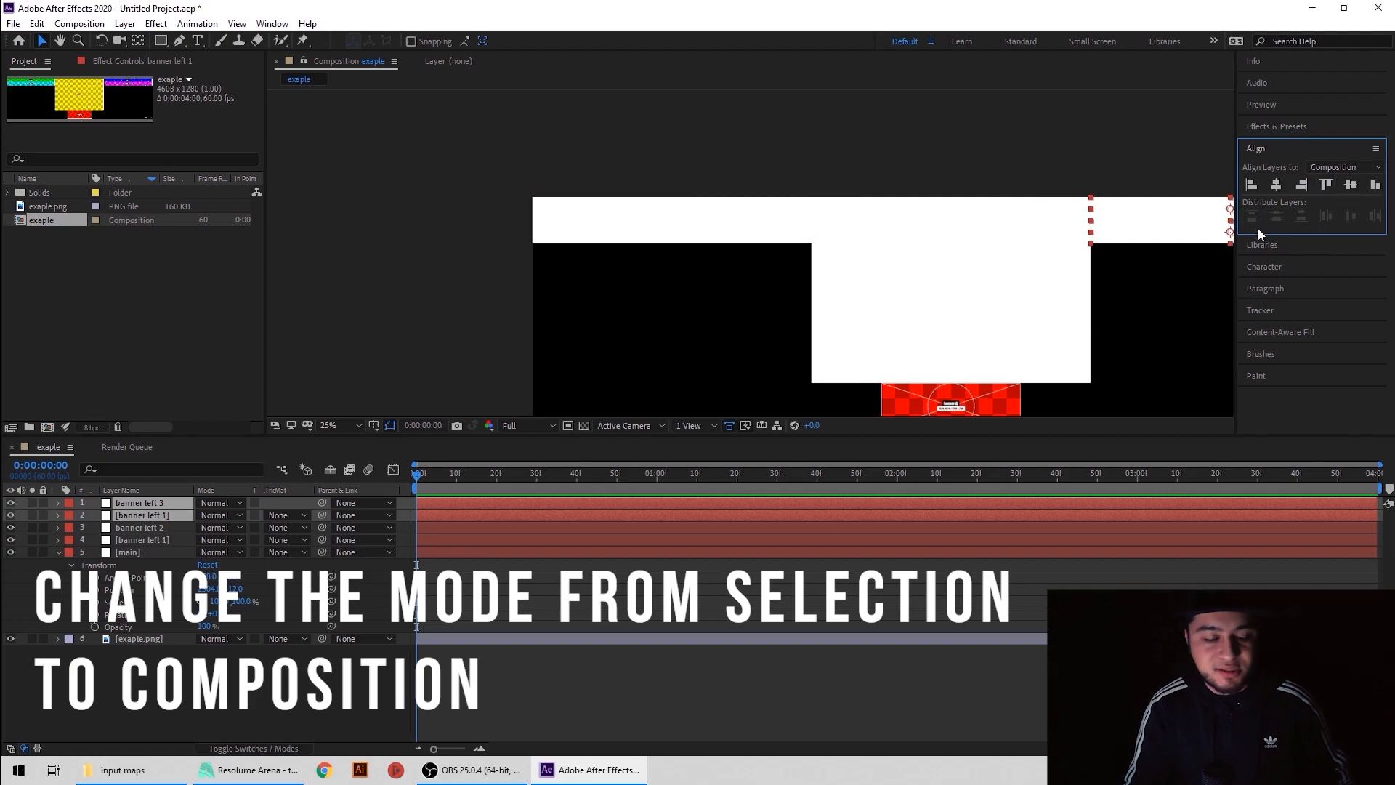
pyautogui.click(755, 511)
pyautogui.moveTo(888, 302); pyautogui.dragTo(678, 290)
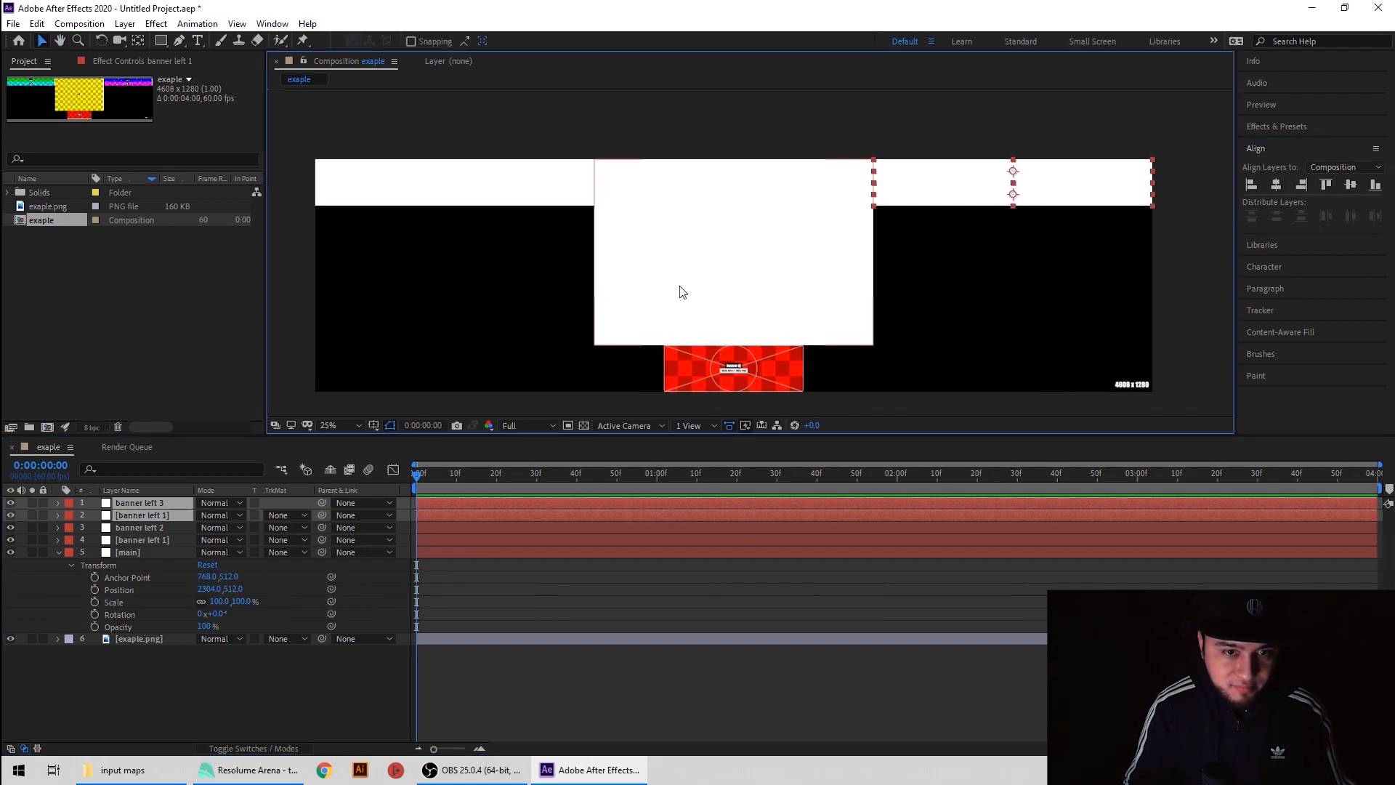
pyautogui.scroll(3, 715, 239)
pyautogui.scroll(-5, 737, 266)
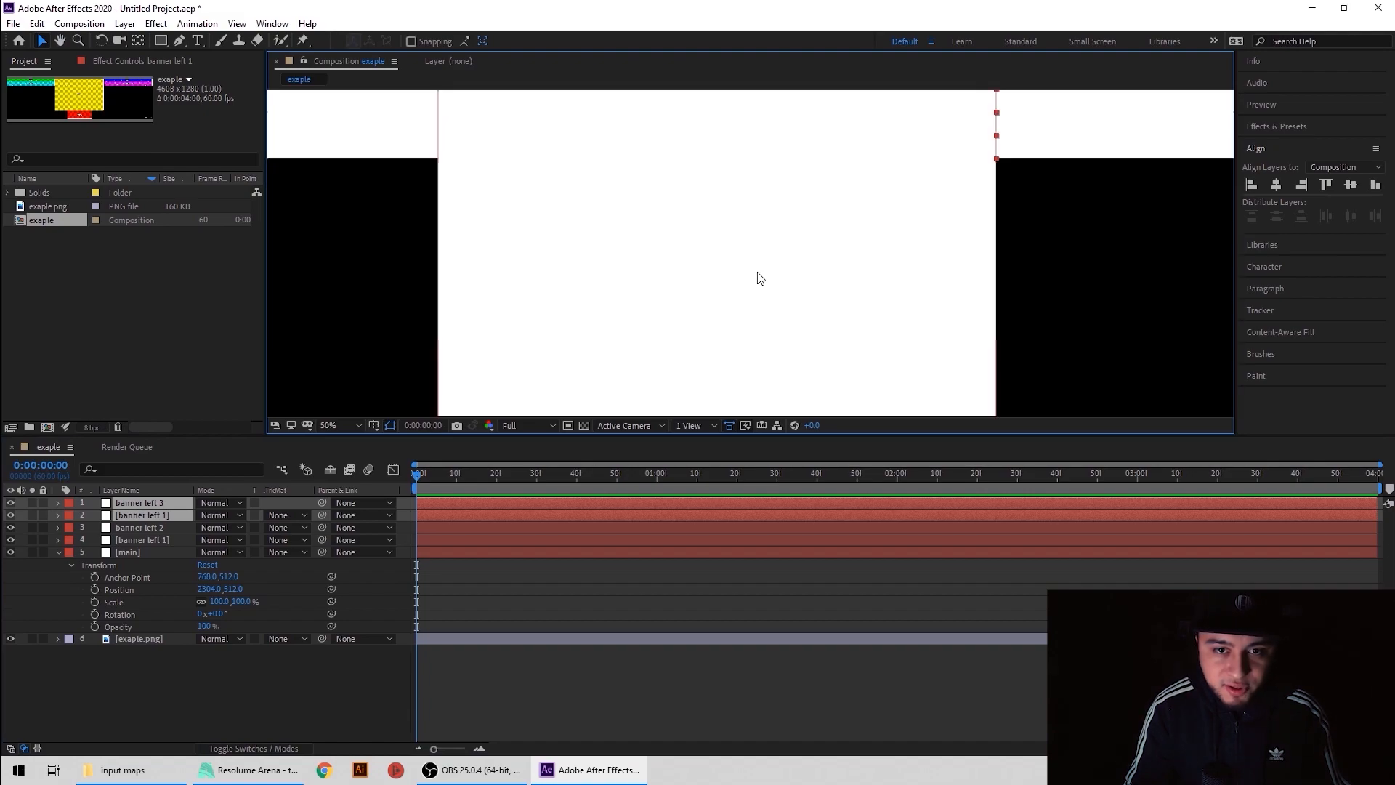
pyautogui.press('.')
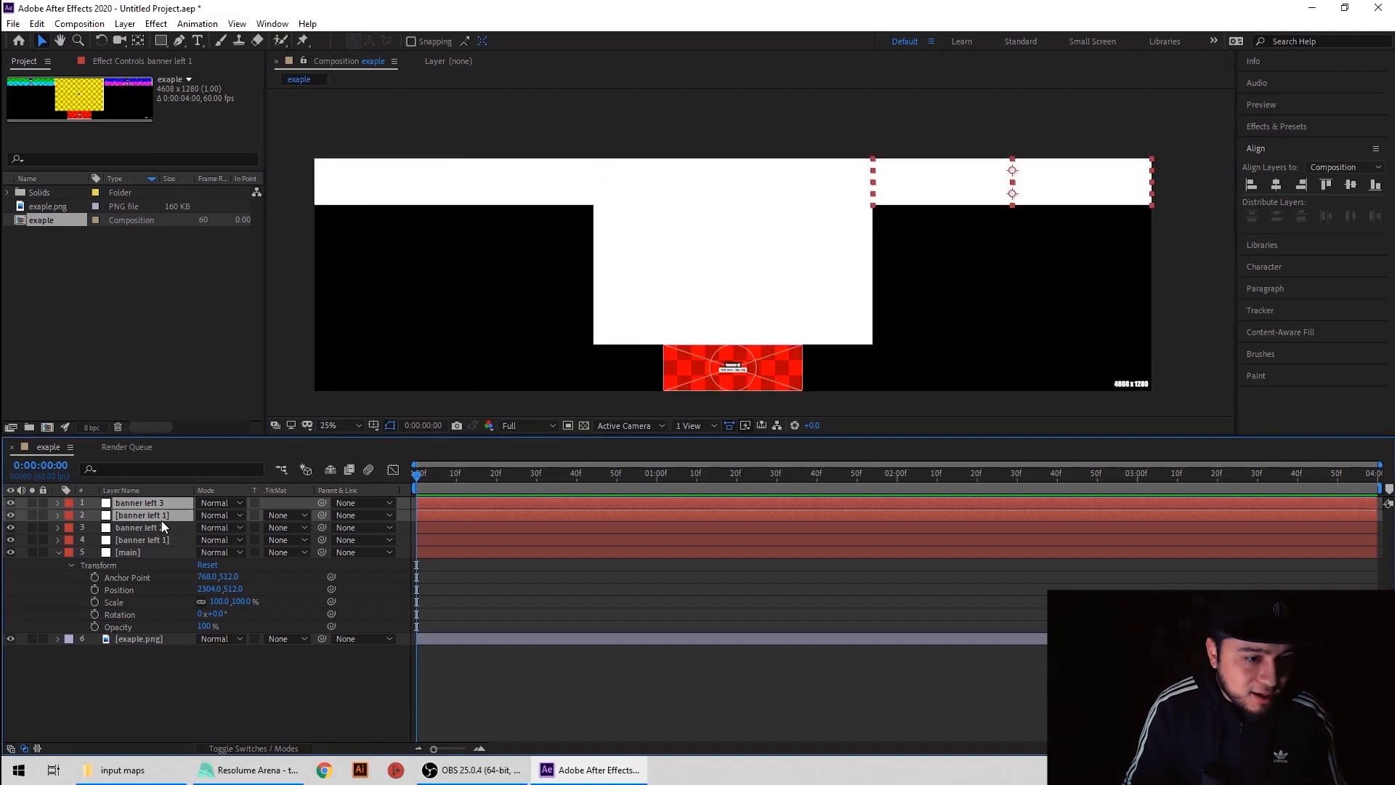
# Rename the duplicated lower banner layer at the top of the stack as banner right 2.
pyautogui.click(288, 369)
pyautogui.click(152, 503)
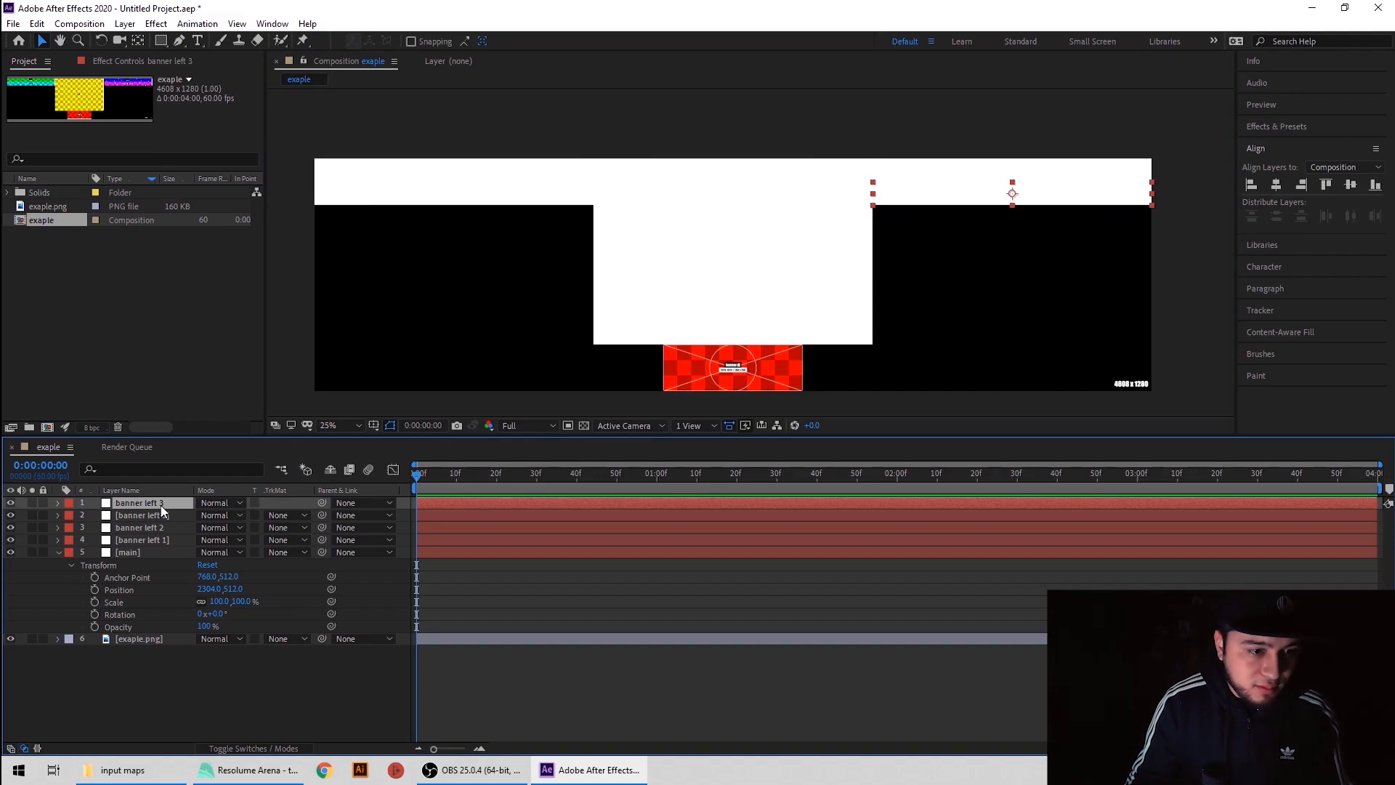
pyautogui.press('Return')
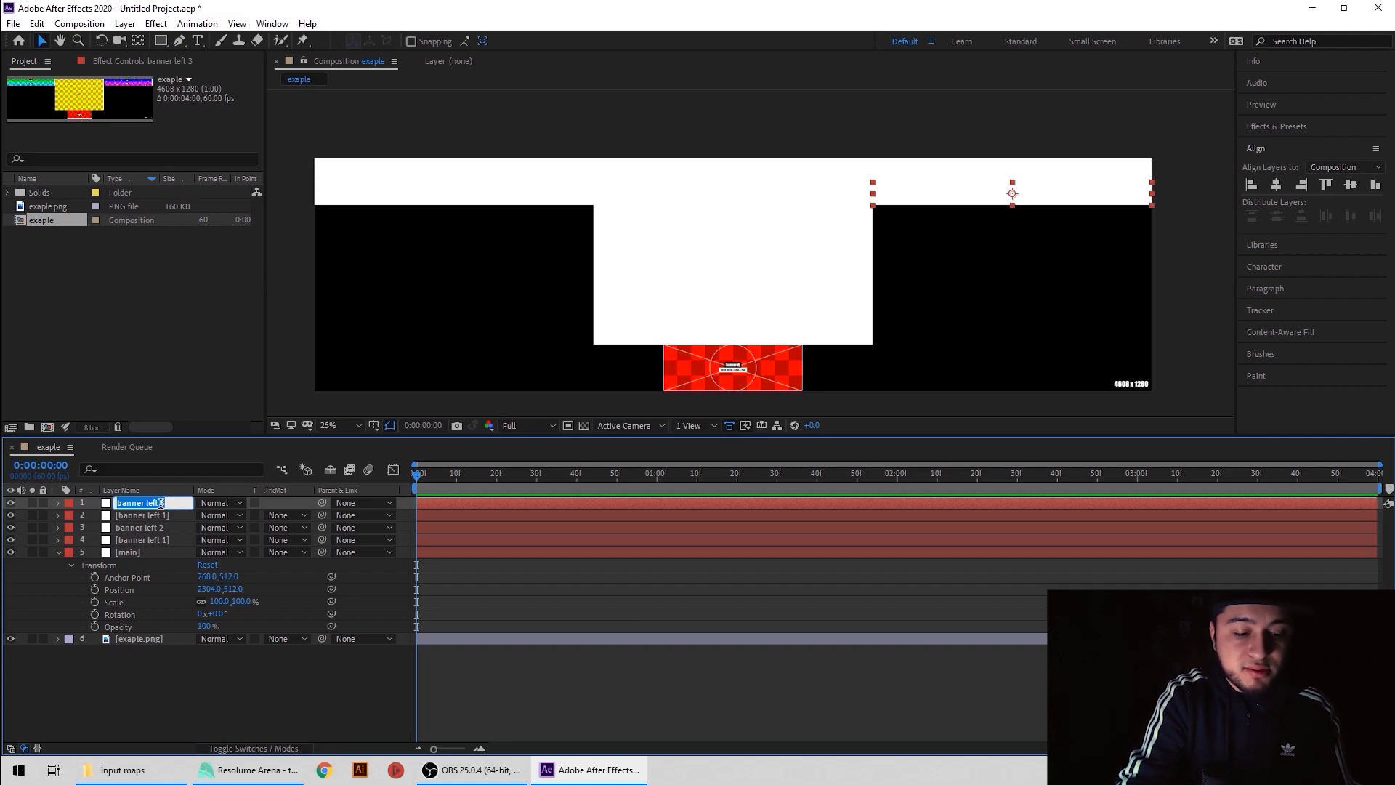
pyautogui.write('banner rig')
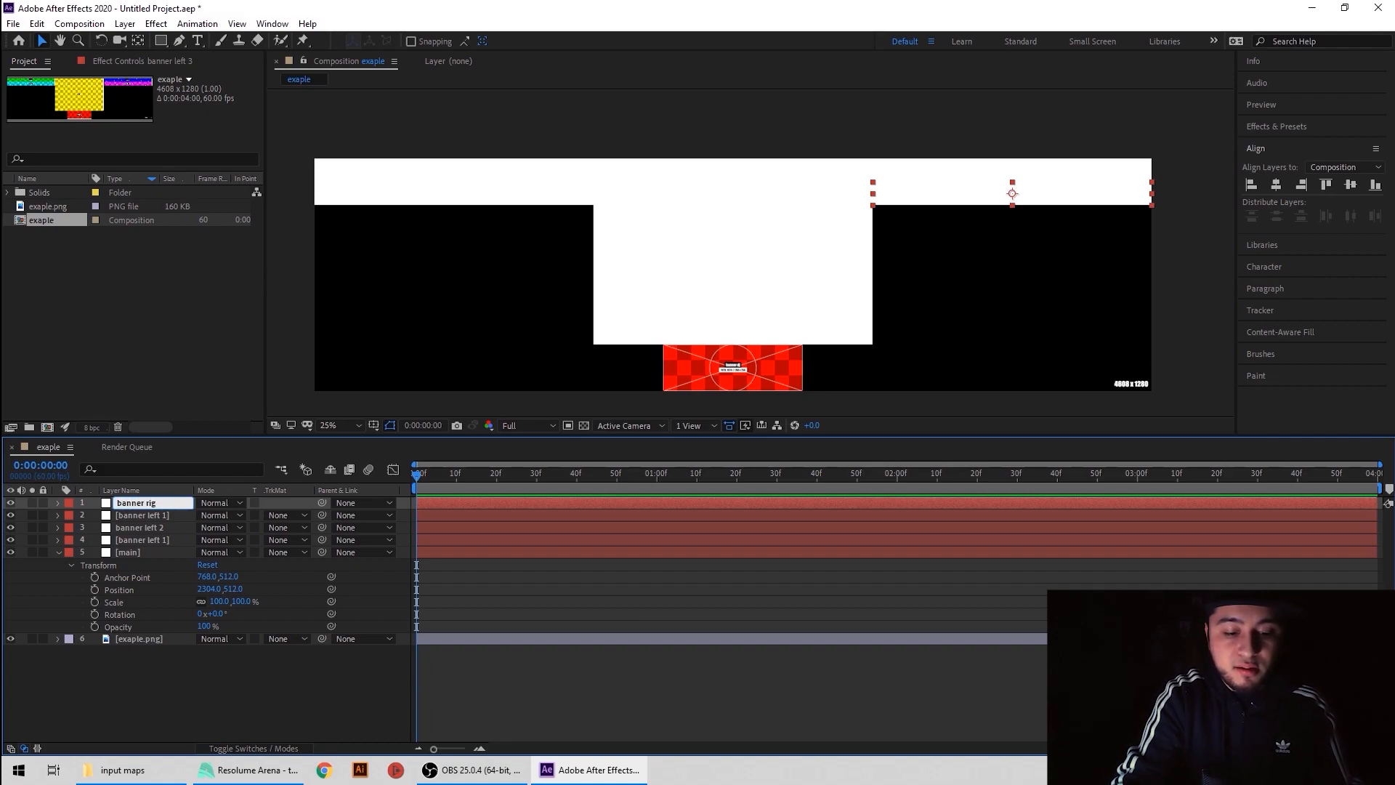
pyautogui.write('ht 2')
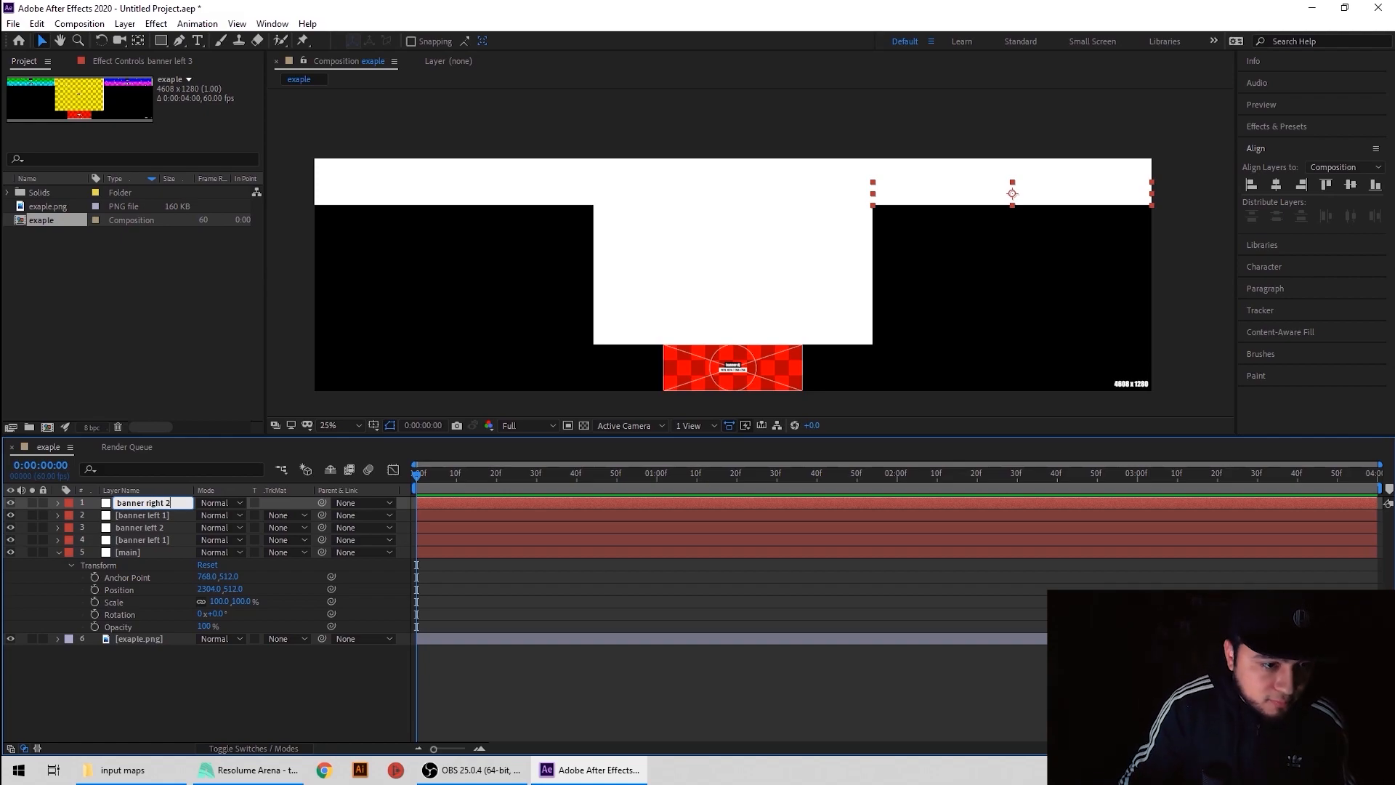
# Rename the duplicated upper banner layer, second in the stack, as banner right 1.
pyautogui.click(167, 513)
pyautogui.press('Return')
pyautogui.click(166, 513)
pyautogui.press('BackSpace')
pyautogui.press('BackSpace')
pyautogui.press('BackSpace')
pyautogui.press('BackSpace')
pyautogui.press('BackSpace')
pyautogui.press('BackSpace')
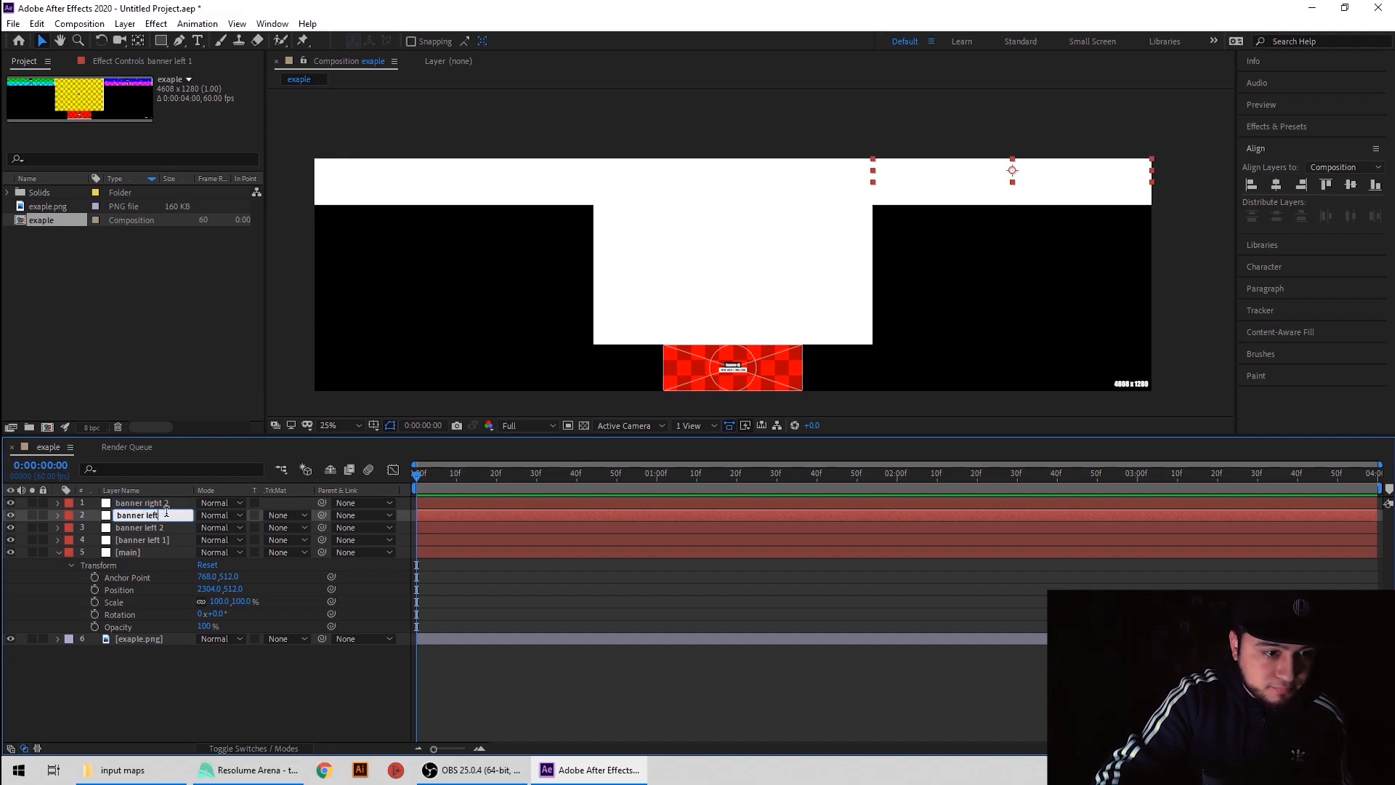
pyautogui.write('right 1')
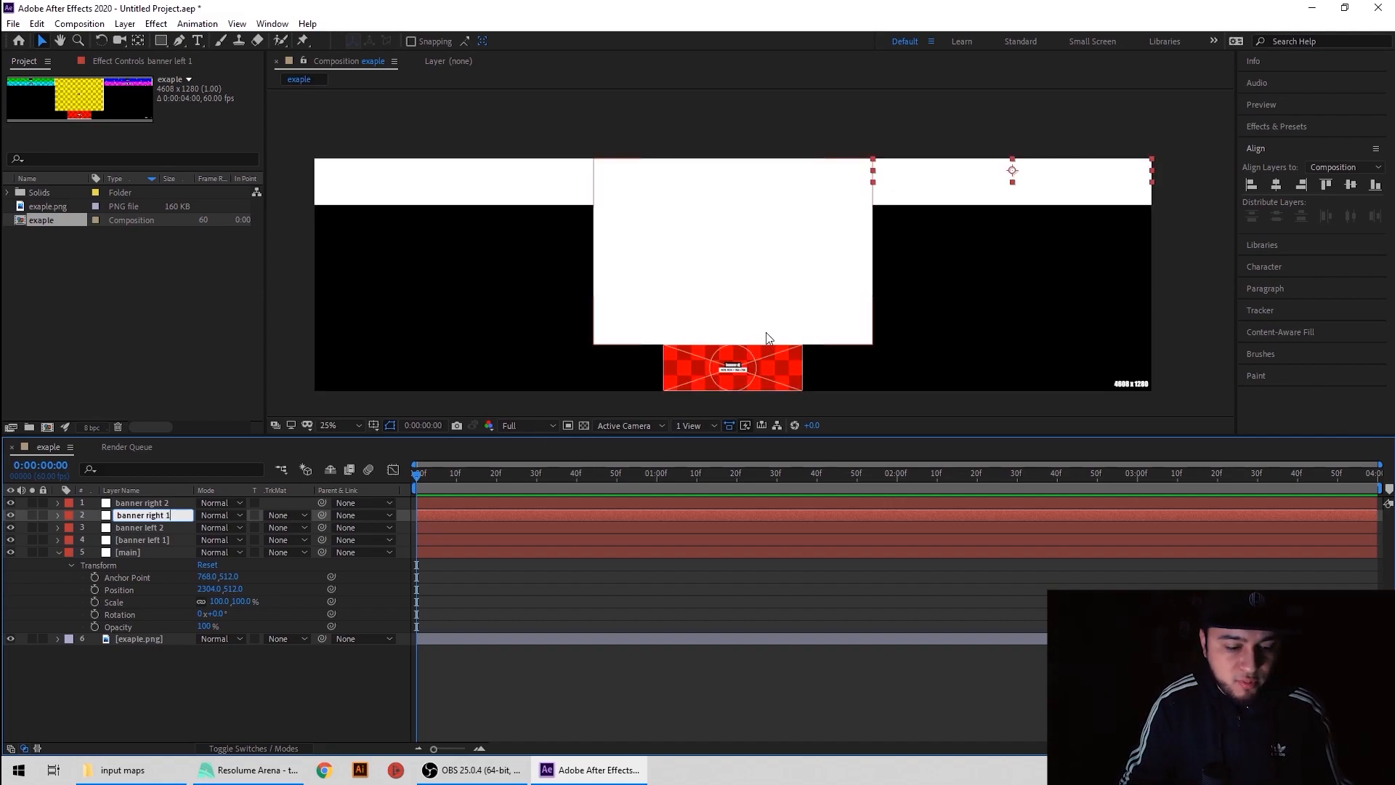
# Start a new solid for the red banner dj slice and name it dj banner.
pyautogui.moveTo(807, 350); pyautogui.dragTo(808, 286)
pyautogui.scroll(3, 739, 308)
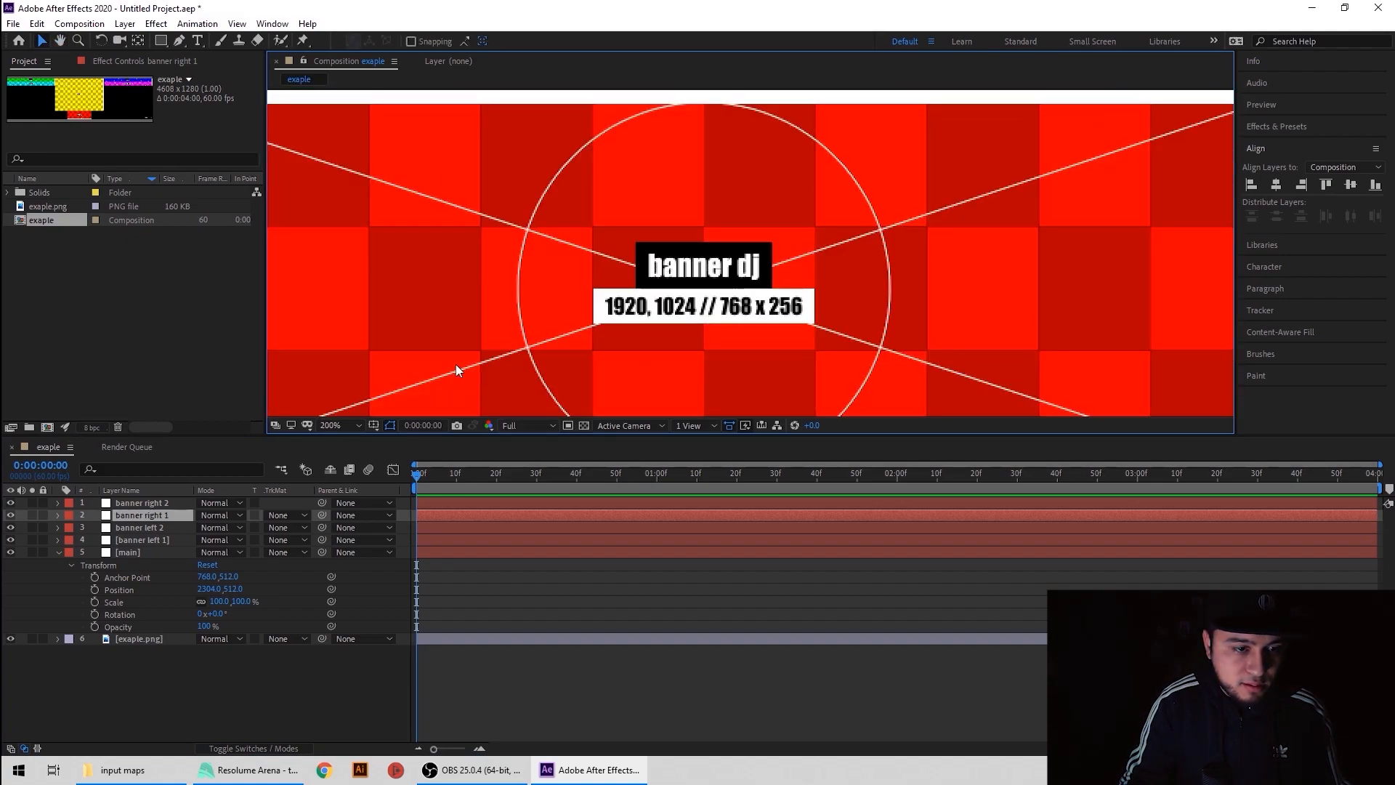
pyautogui.rightClick(235, 694)
pyautogui.moveTo(312, 535)
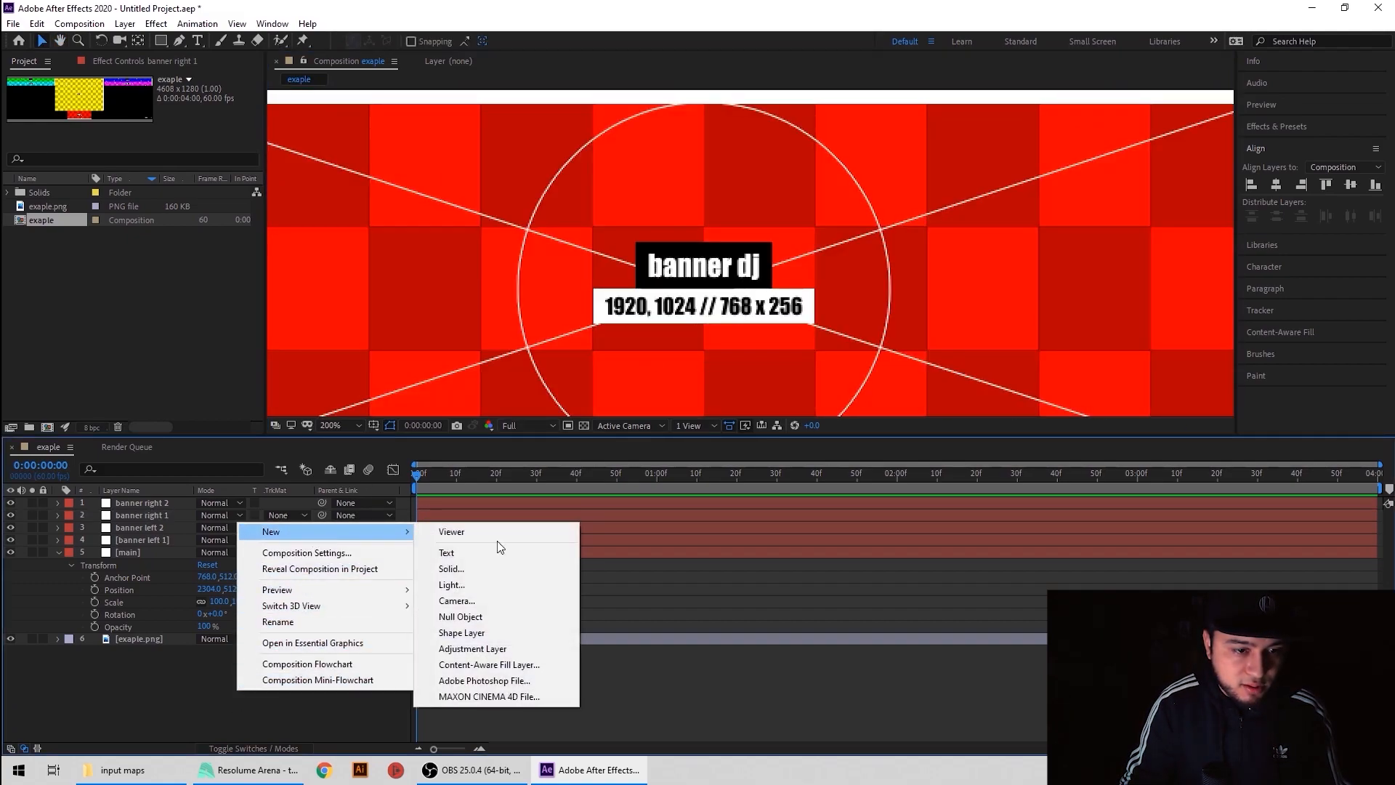
pyautogui.click(507, 571)
pyautogui.write('banne')
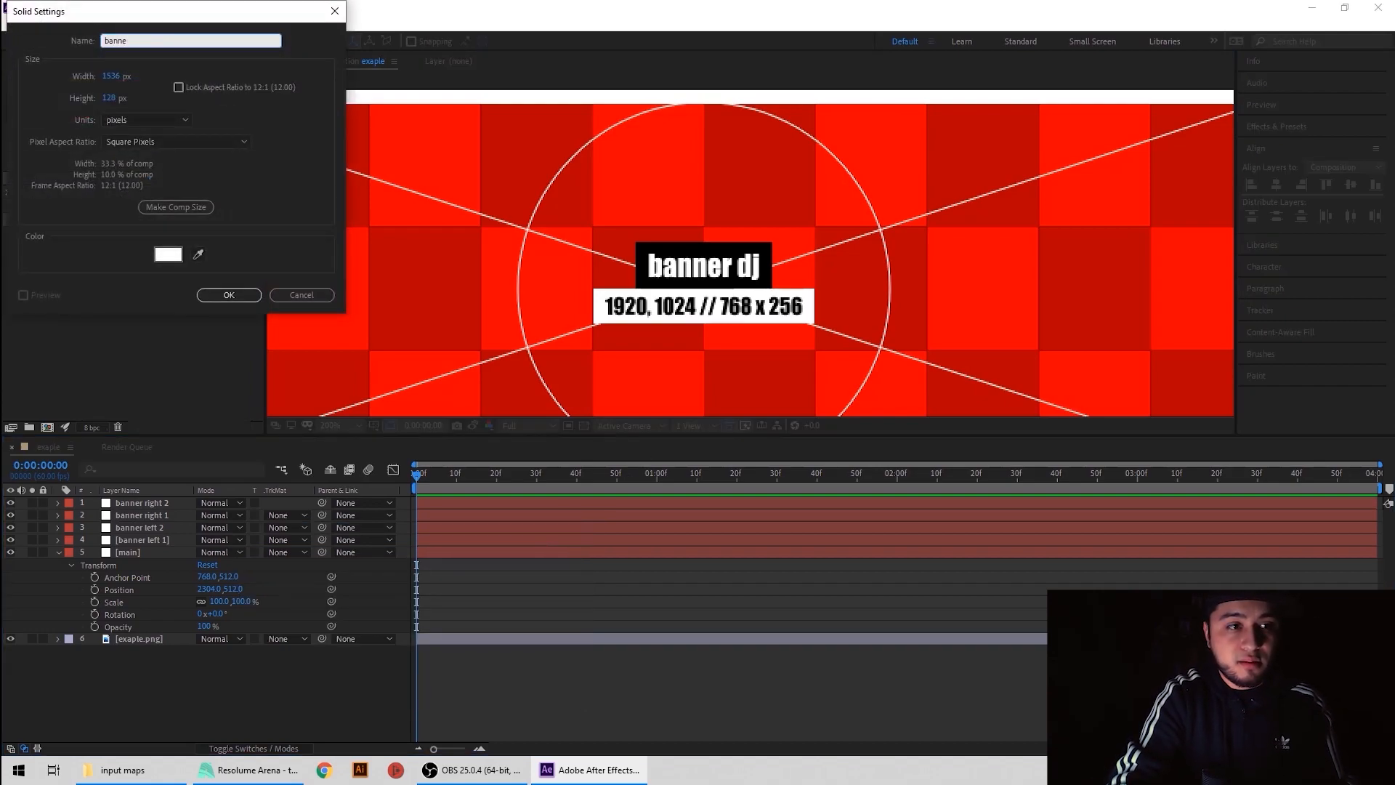
pyautogui.press('BackSpace')
pyautogui.press('BackSpace')
pyautogui.press('BackSpace')
pyautogui.press('BackSpace')
pyautogui.write('dj banner')
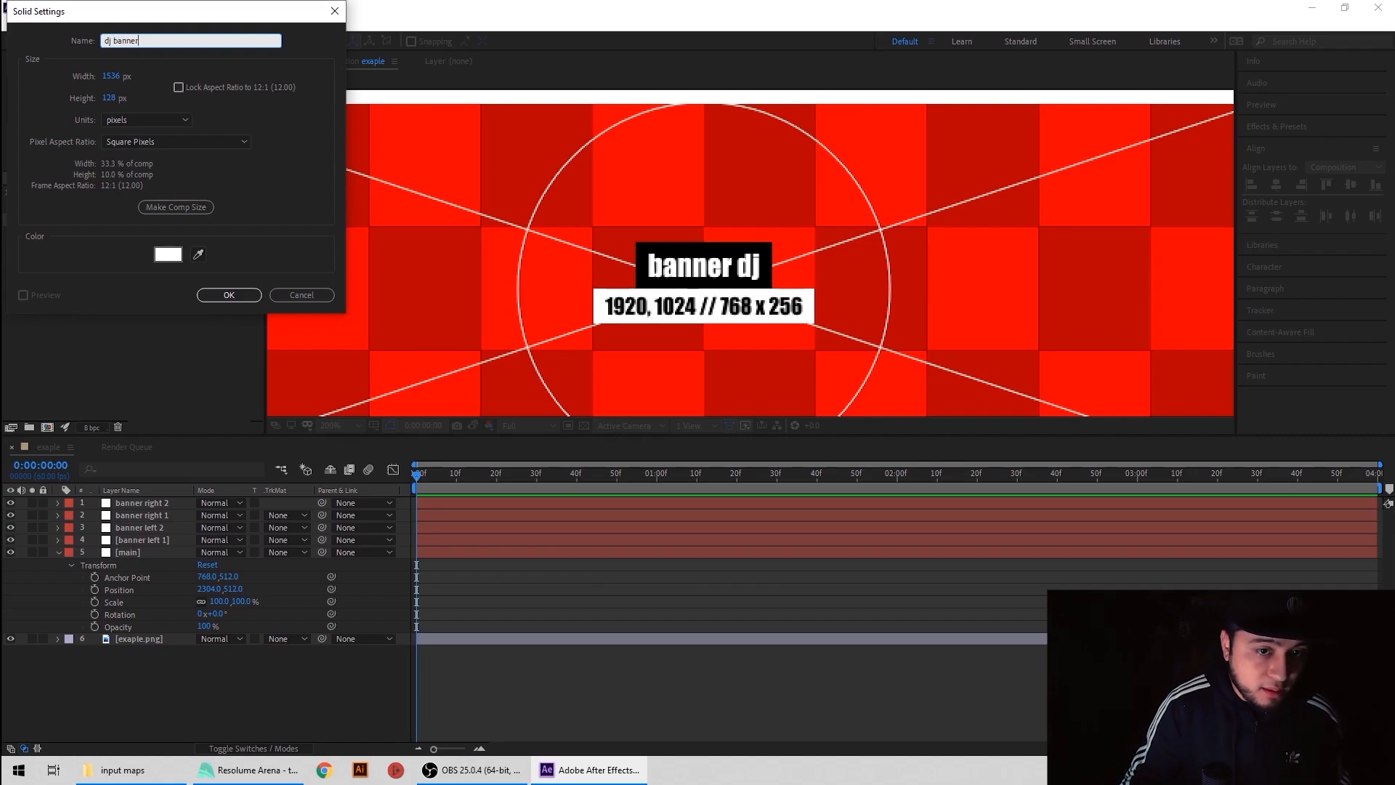
# Set the dj banner solid's size to 768 by 256 px and create it.
pyautogui.click(108, 76)
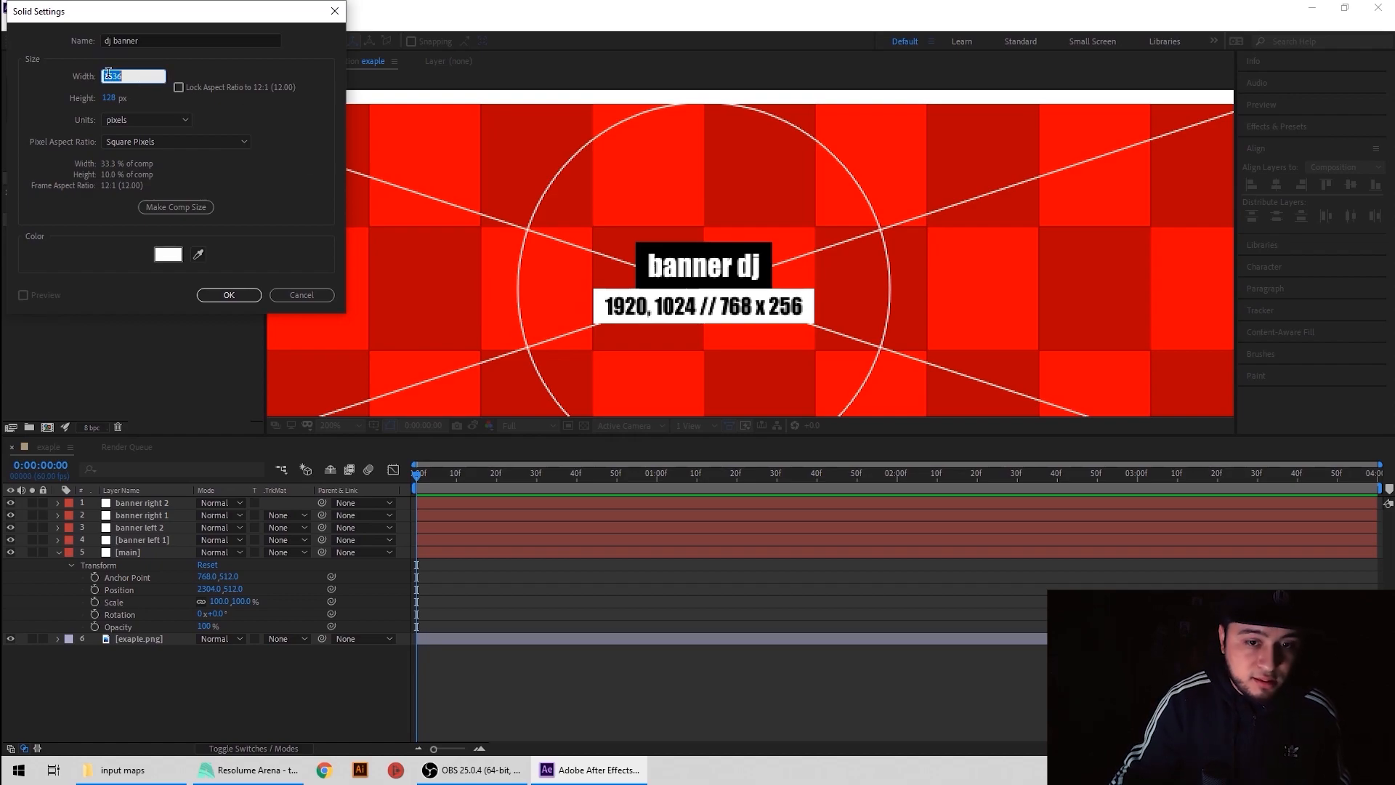
pyautogui.write('768')
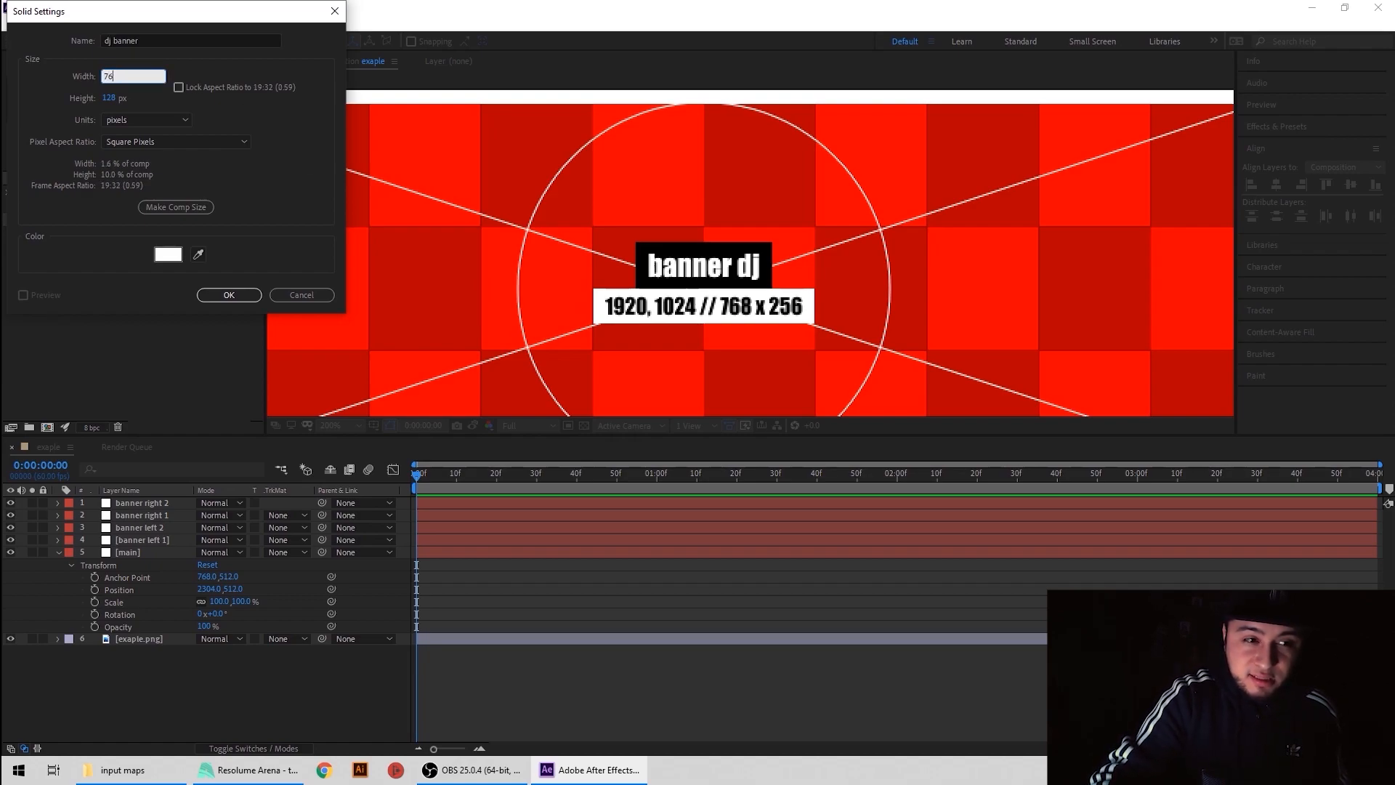
pyautogui.click(109, 98)
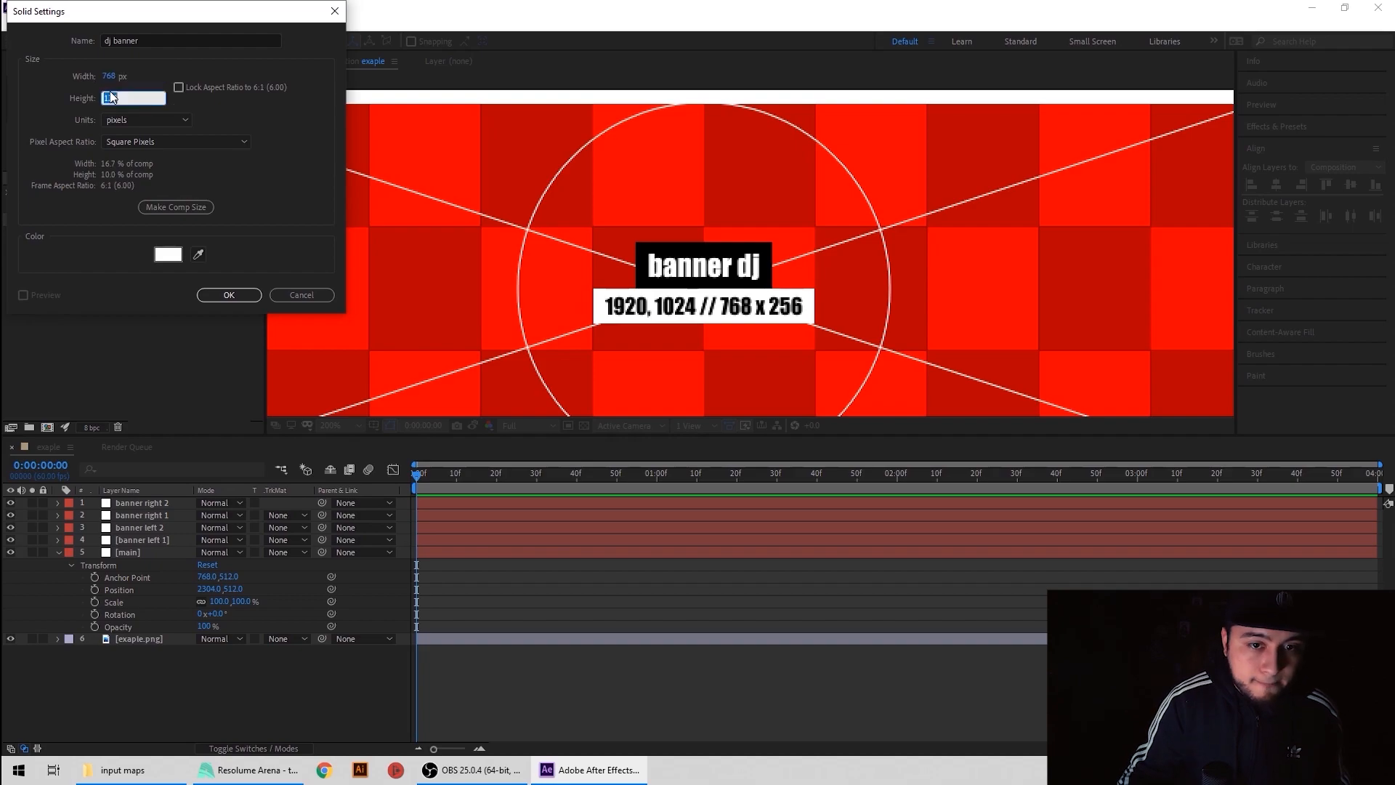
pyautogui.write('256')
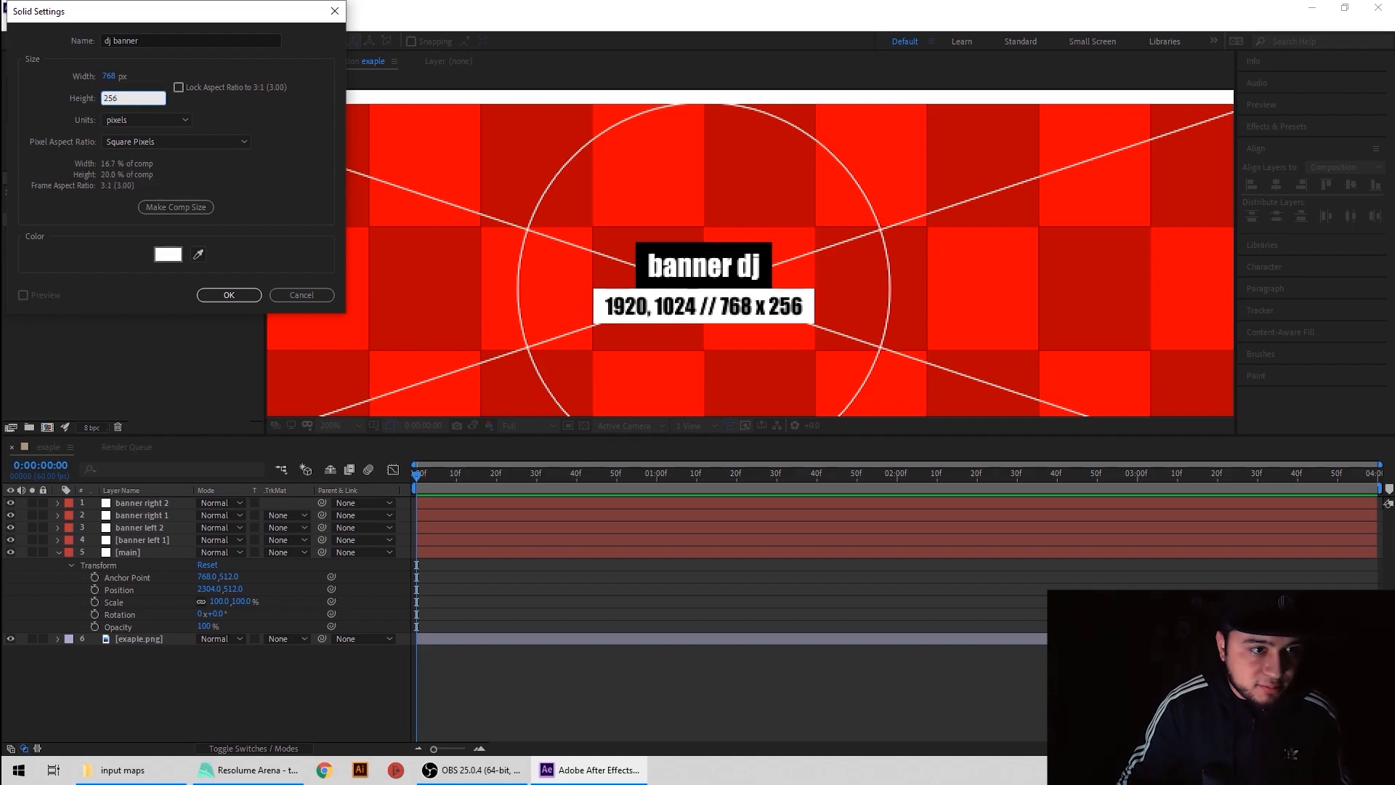
pyautogui.click(231, 295)
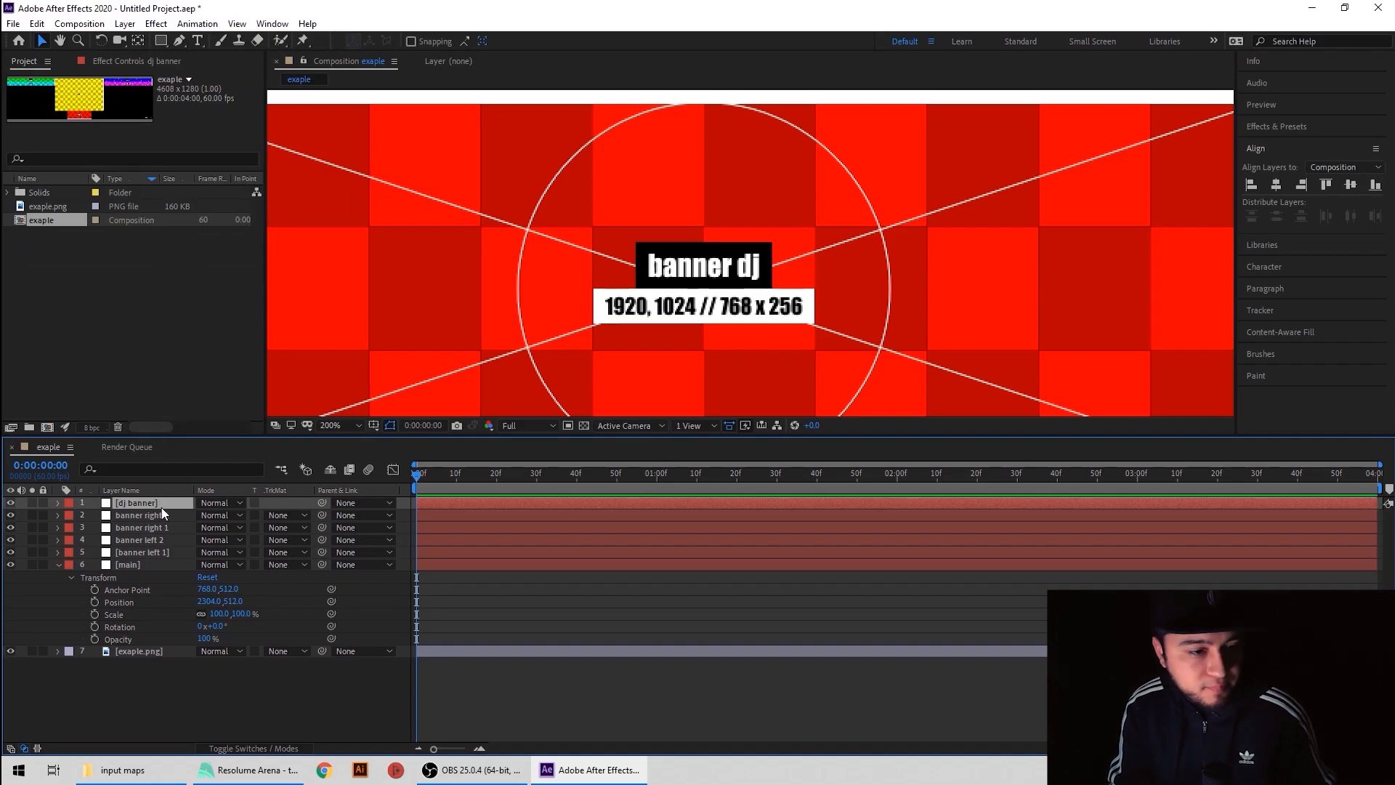
# Collapse the main layer's properties, move dj banner directly below main and place banner right 2 below banner right 1.
pyautogui.click(57, 565)
pyautogui.moveTo(135, 502); pyautogui.dragTo(137, 567)
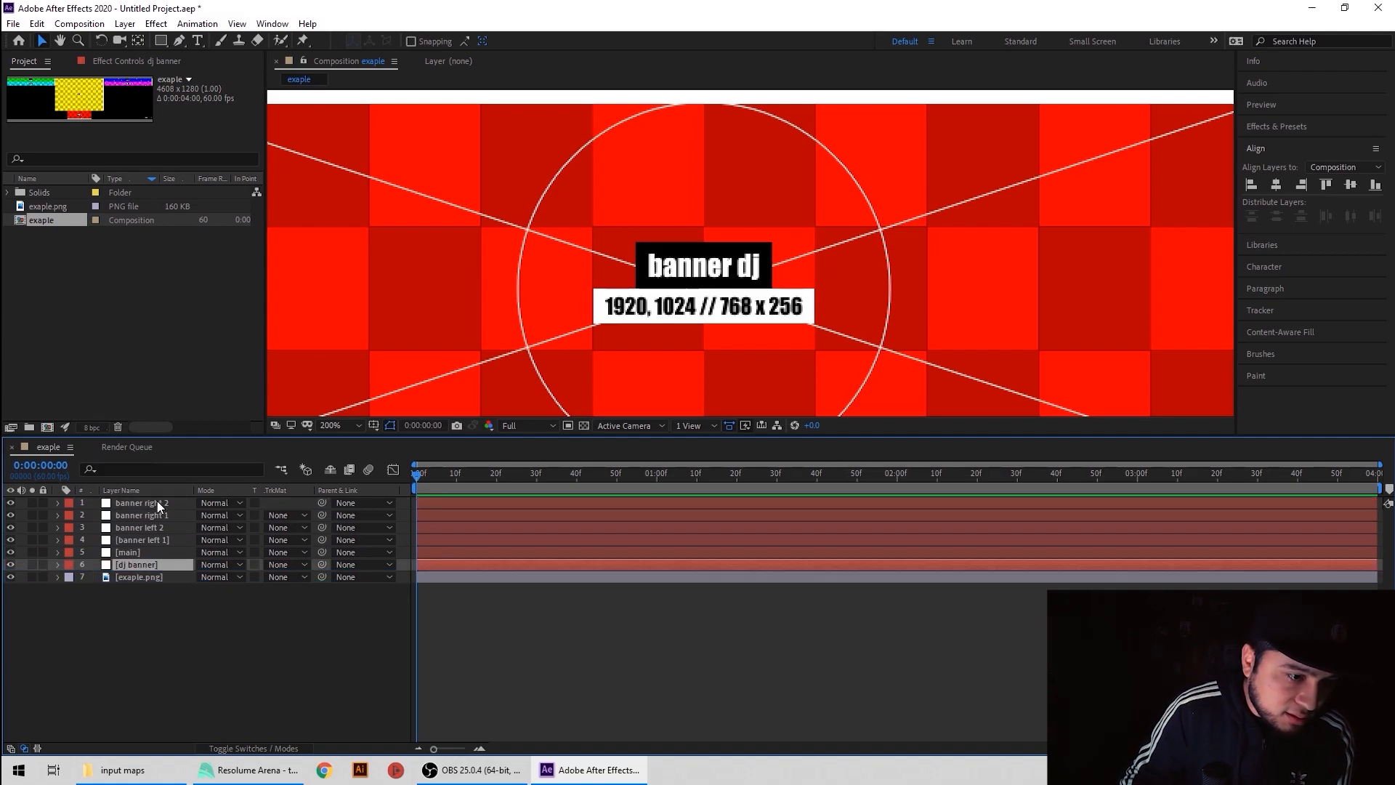
pyautogui.moveTo(173, 502); pyautogui.dragTo(173, 523)
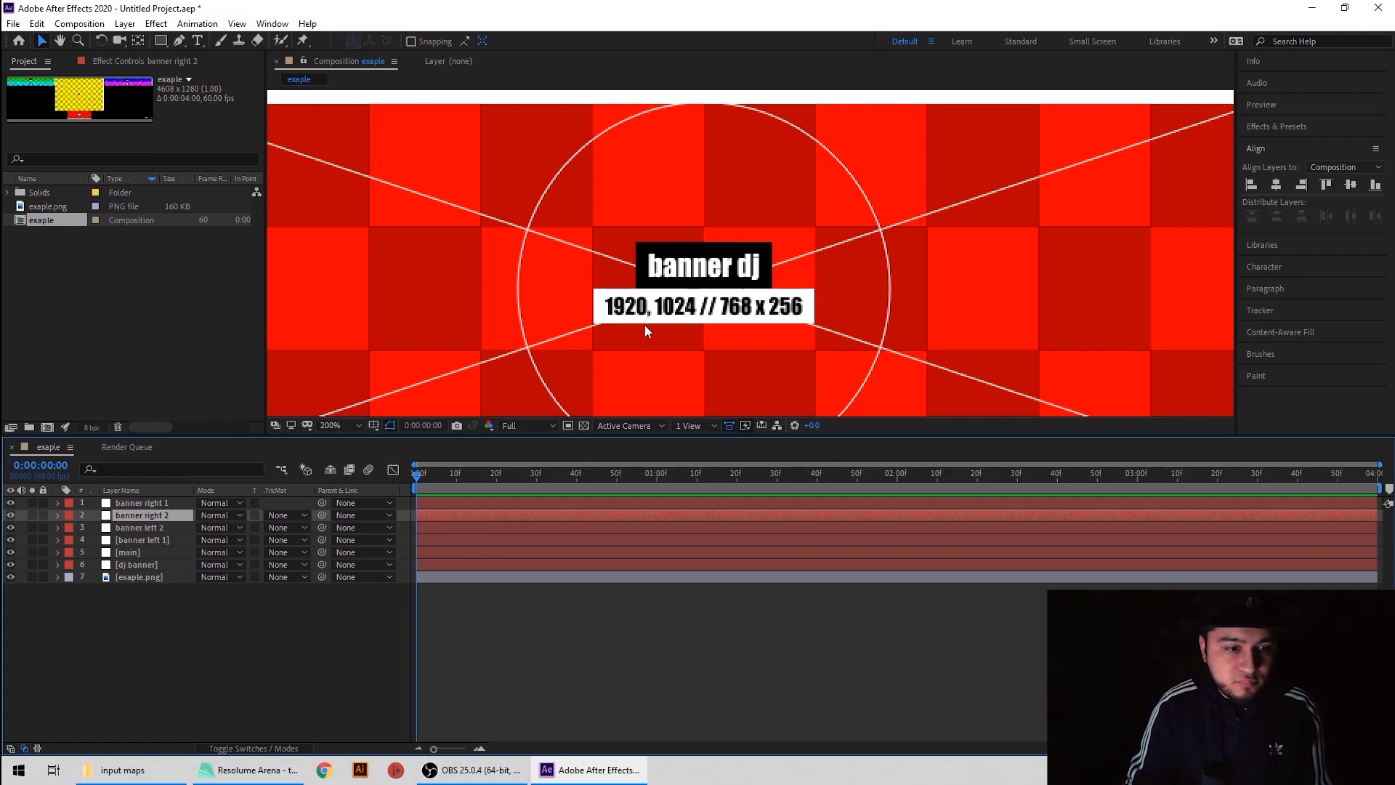
# Align the dj banner solid to the composition's horizontal center and bottom edge so it covers the red slice.
pyautogui.click(150, 552)
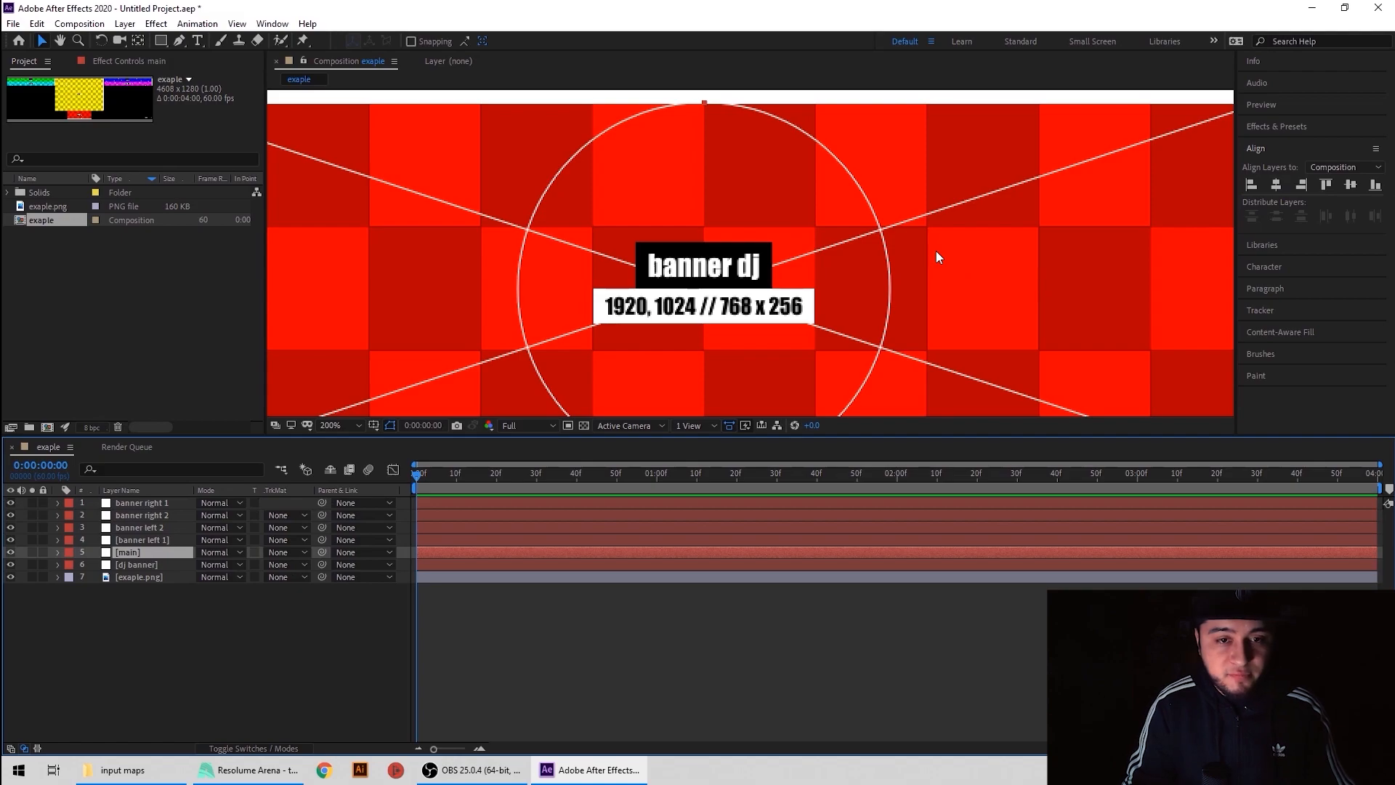
pyautogui.scroll(-4, 936, 251)
pyautogui.press('h')
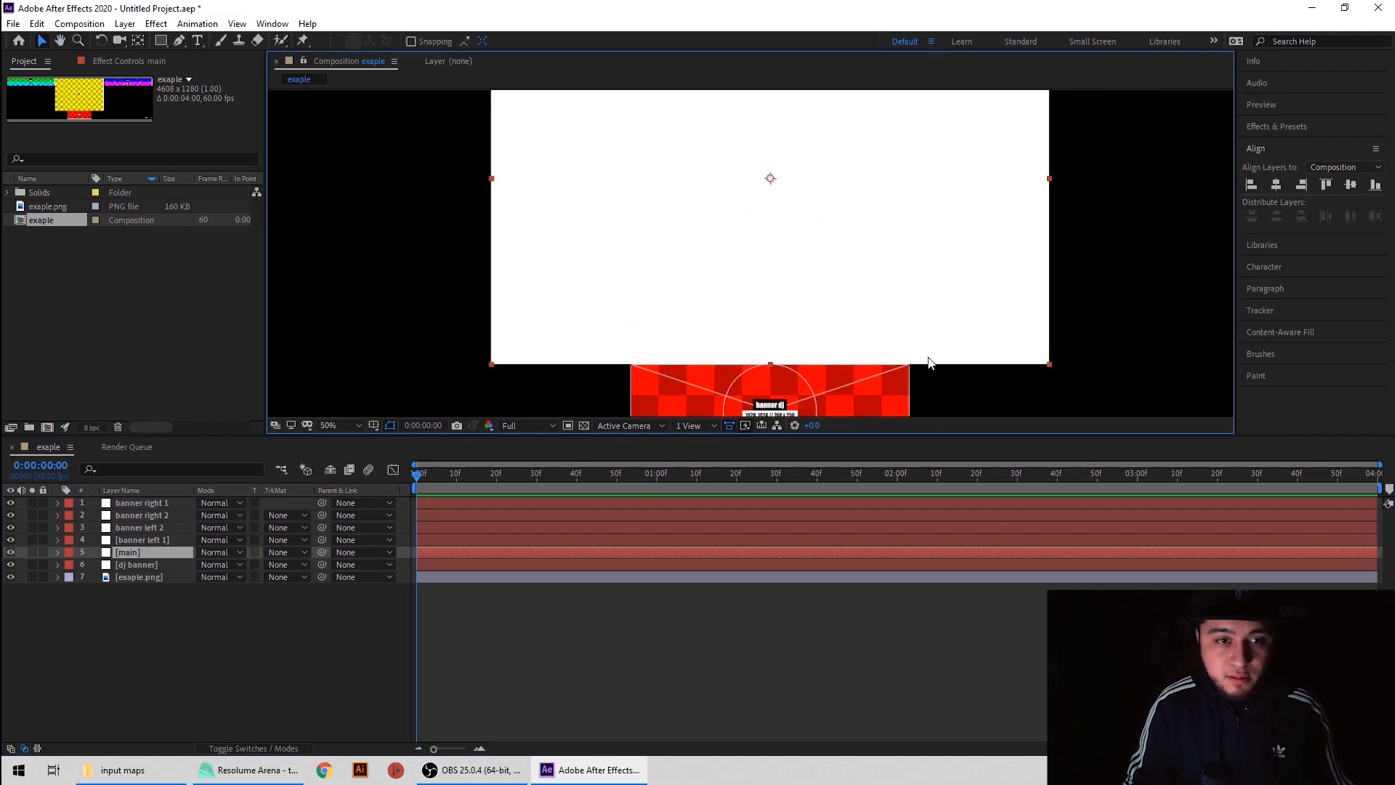
pyautogui.scroll(-2, 937, 374)
pyautogui.moveTo(965, 399); pyautogui.dragTo(919, 339)
pyautogui.press('v')
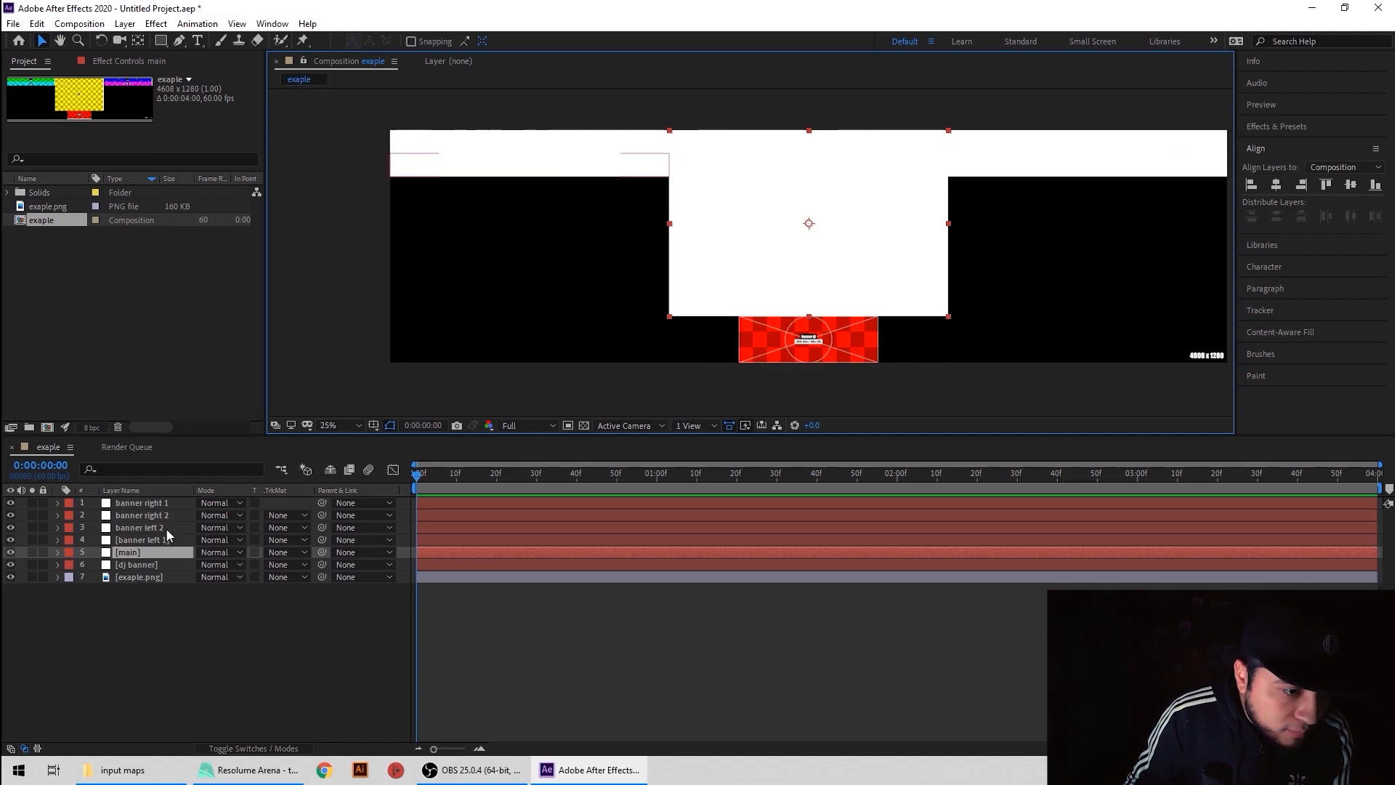
pyautogui.click(174, 564)
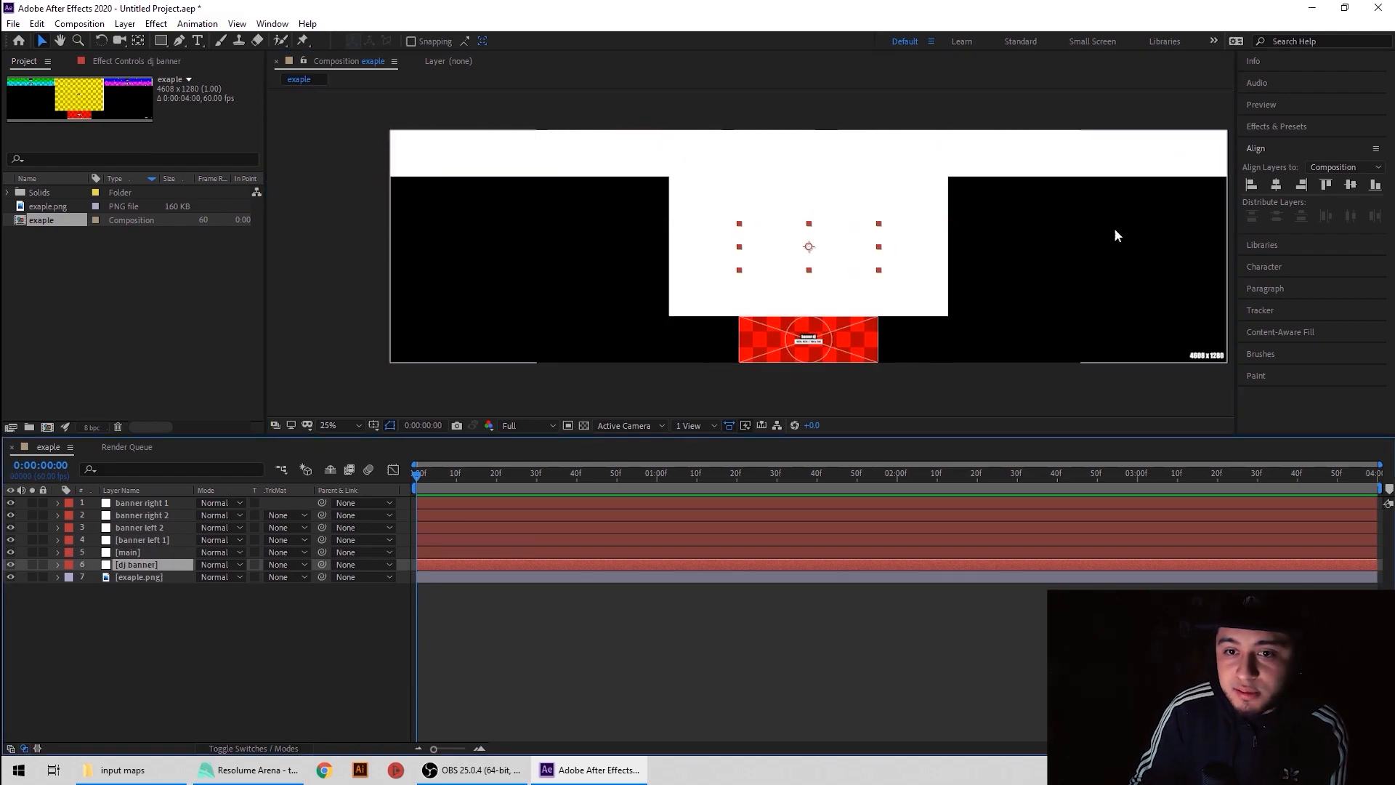
pyautogui.click(1277, 188)
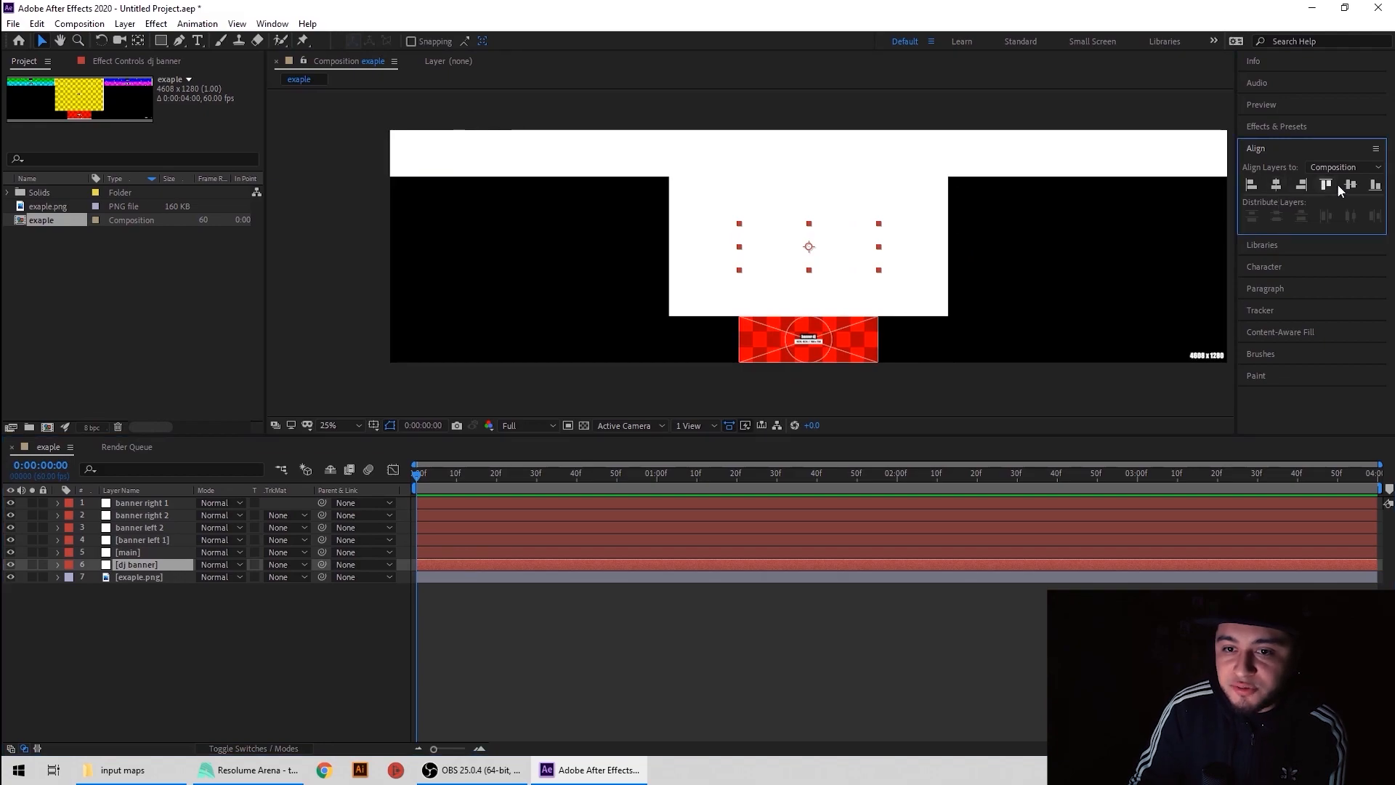
pyautogui.click(1376, 186)
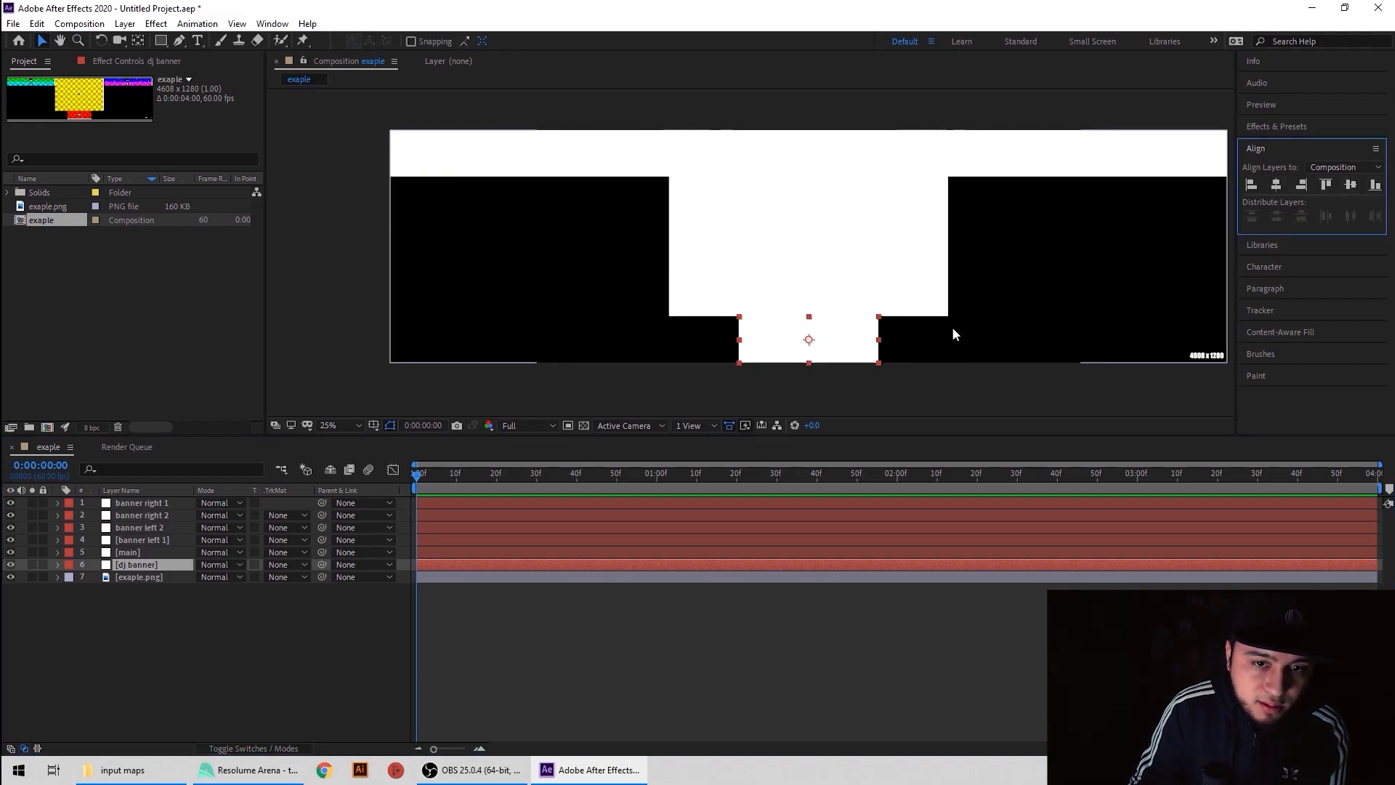
# Hide the exaple.png layer, check the solids briefly against the transparency grid and clear the layer selection.
pyautogui.moveTo(999, 328); pyautogui.dragTo(924, 330)
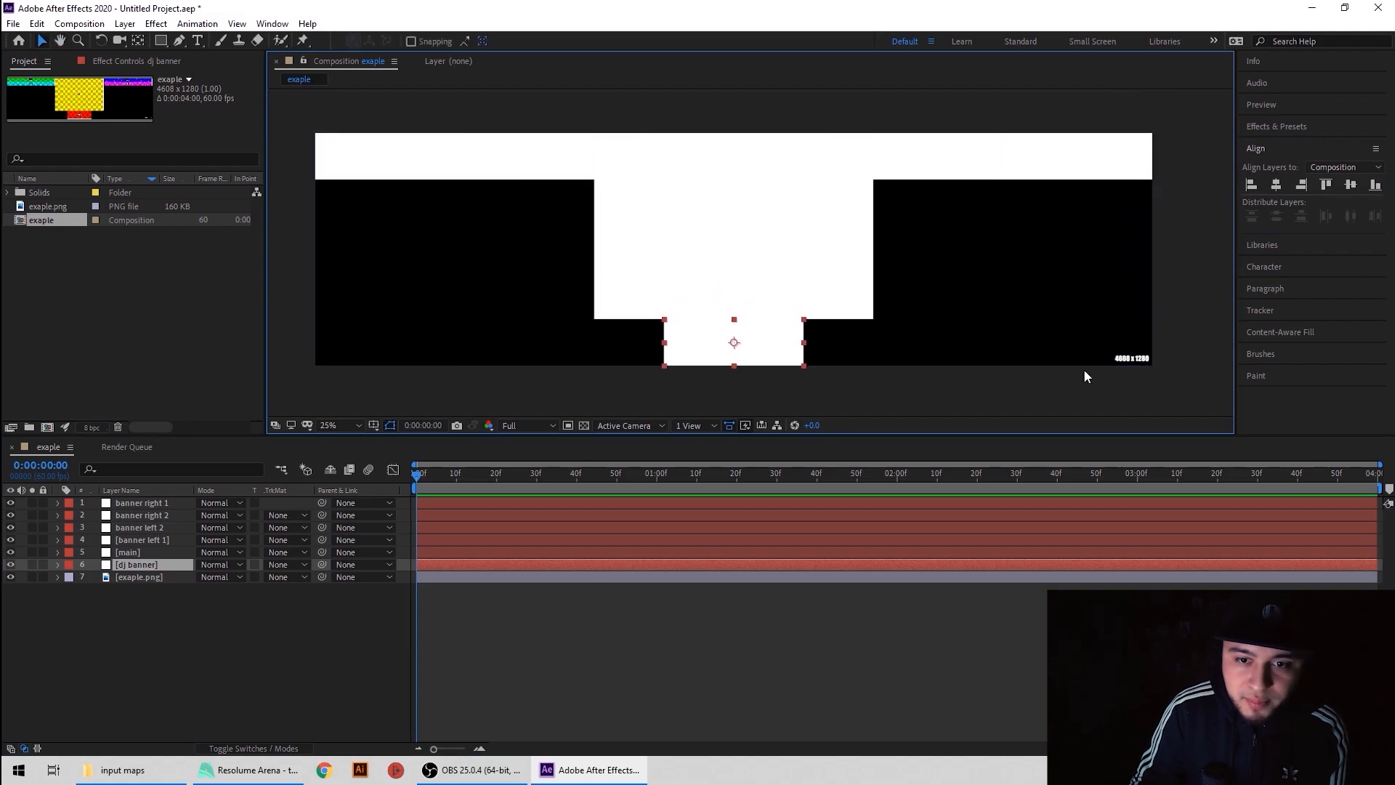
pyautogui.click(11, 577)
pyautogui.click(10, 578)
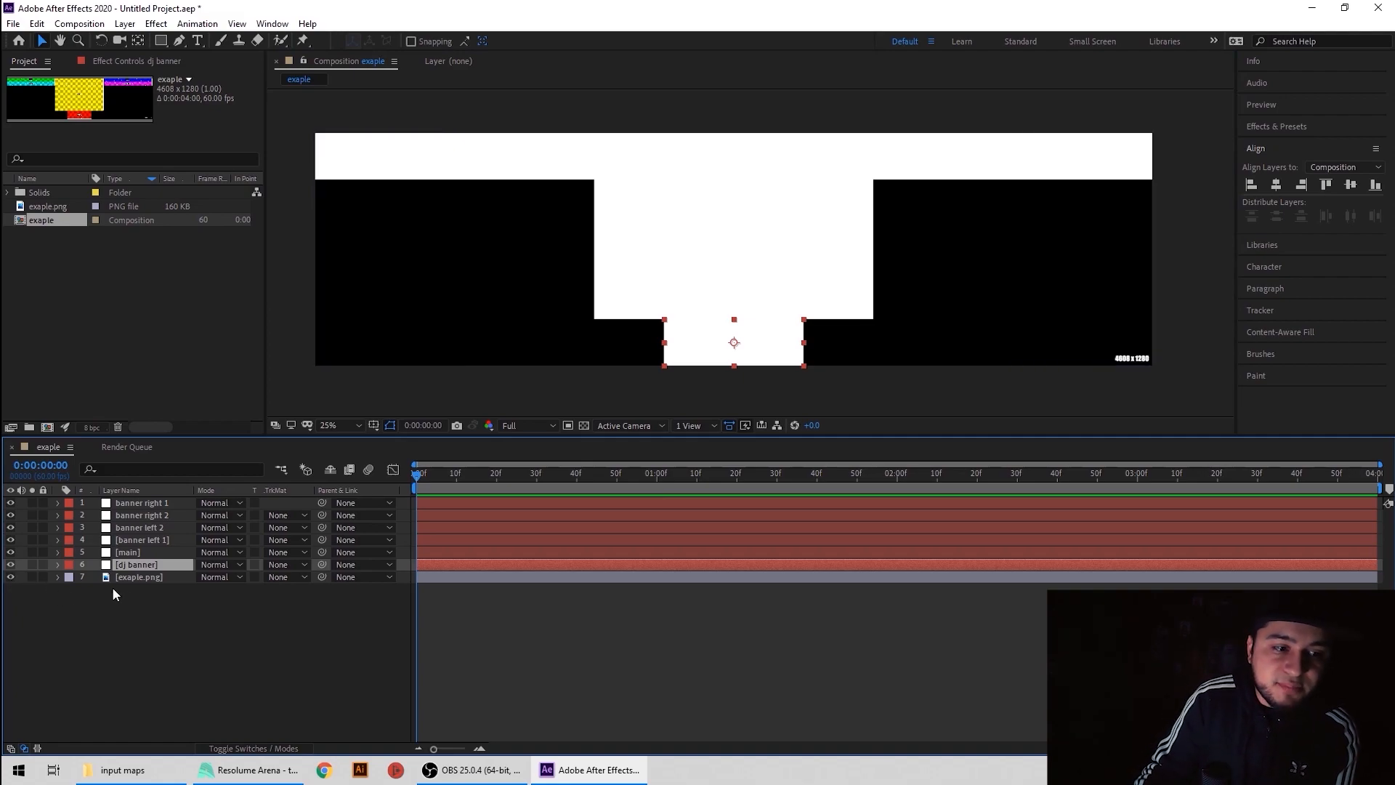
pyautogui.click(10, 577)
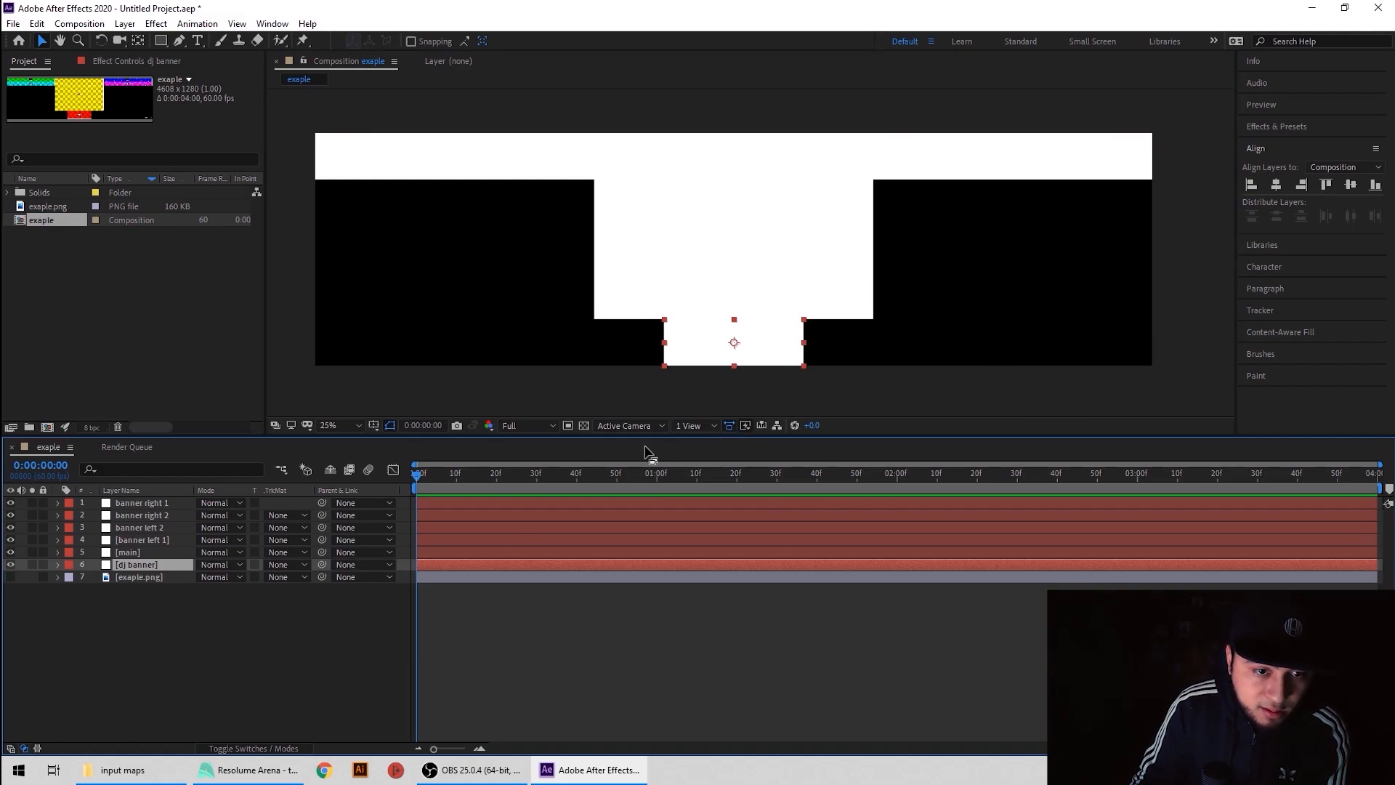
pyautogui.click(583, 426)
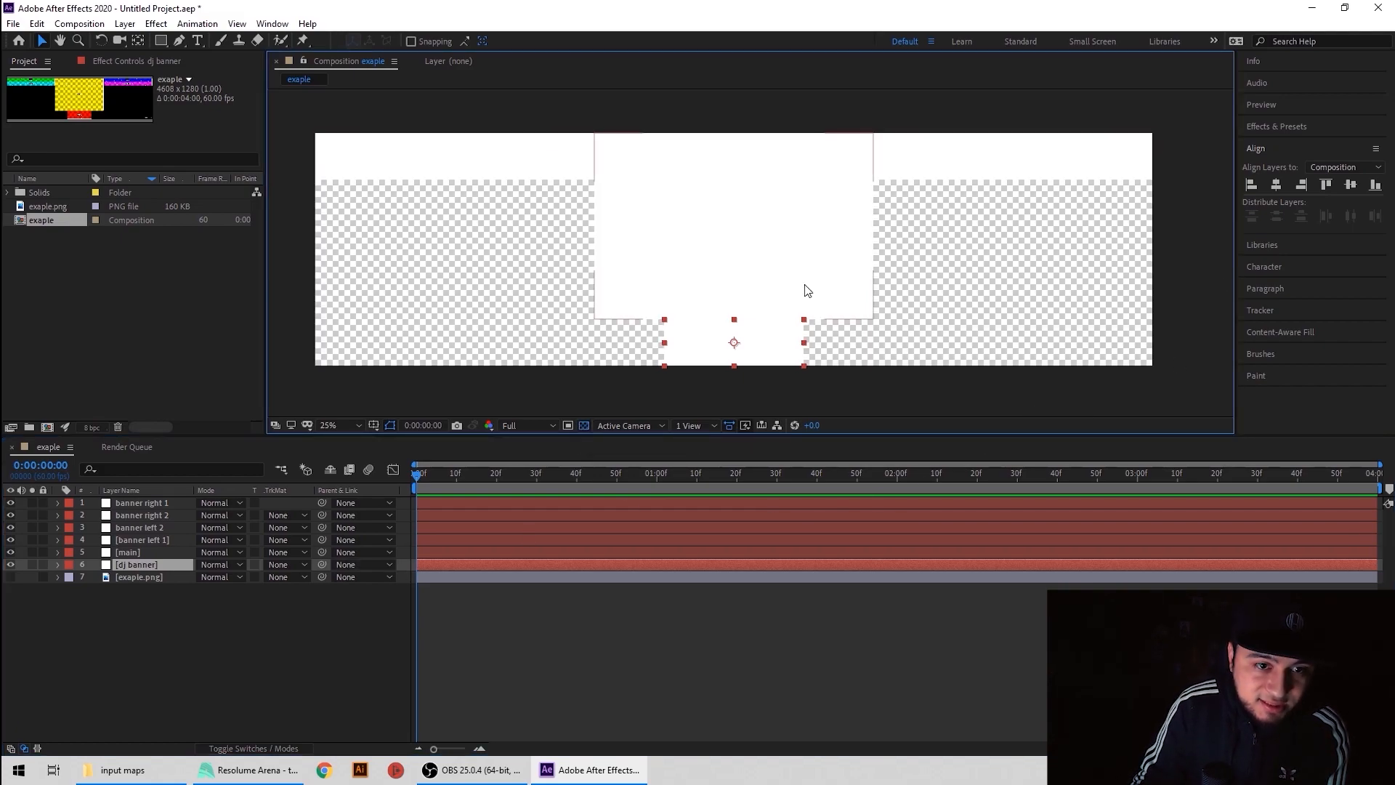
pyautogui.click(585, 425)
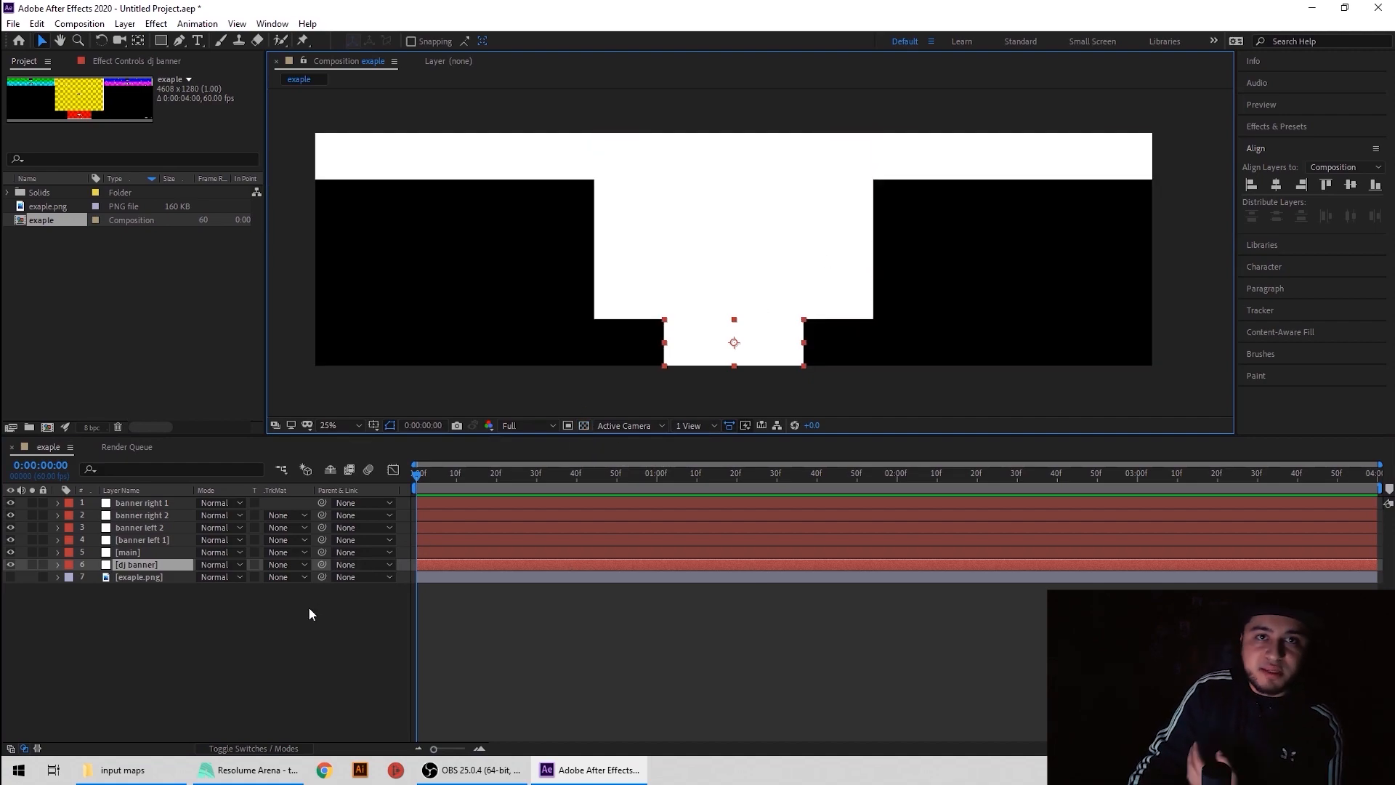
pyautogui.rightClick(239, 652)
pyautogui.click(207, 651)
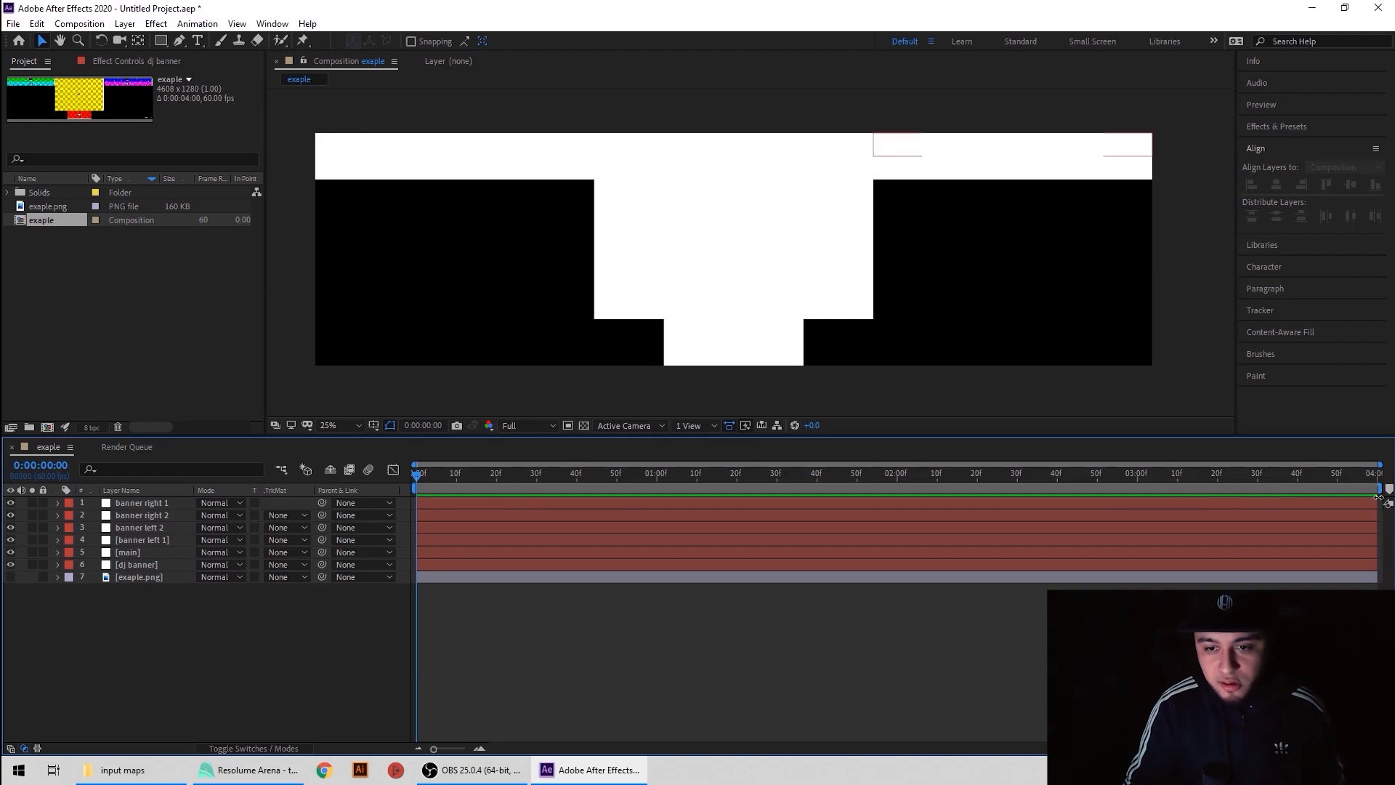
# Trim the ends of all six solid layers together to the 1-second mark and deselect them.
pyautogui.click(147, 503)
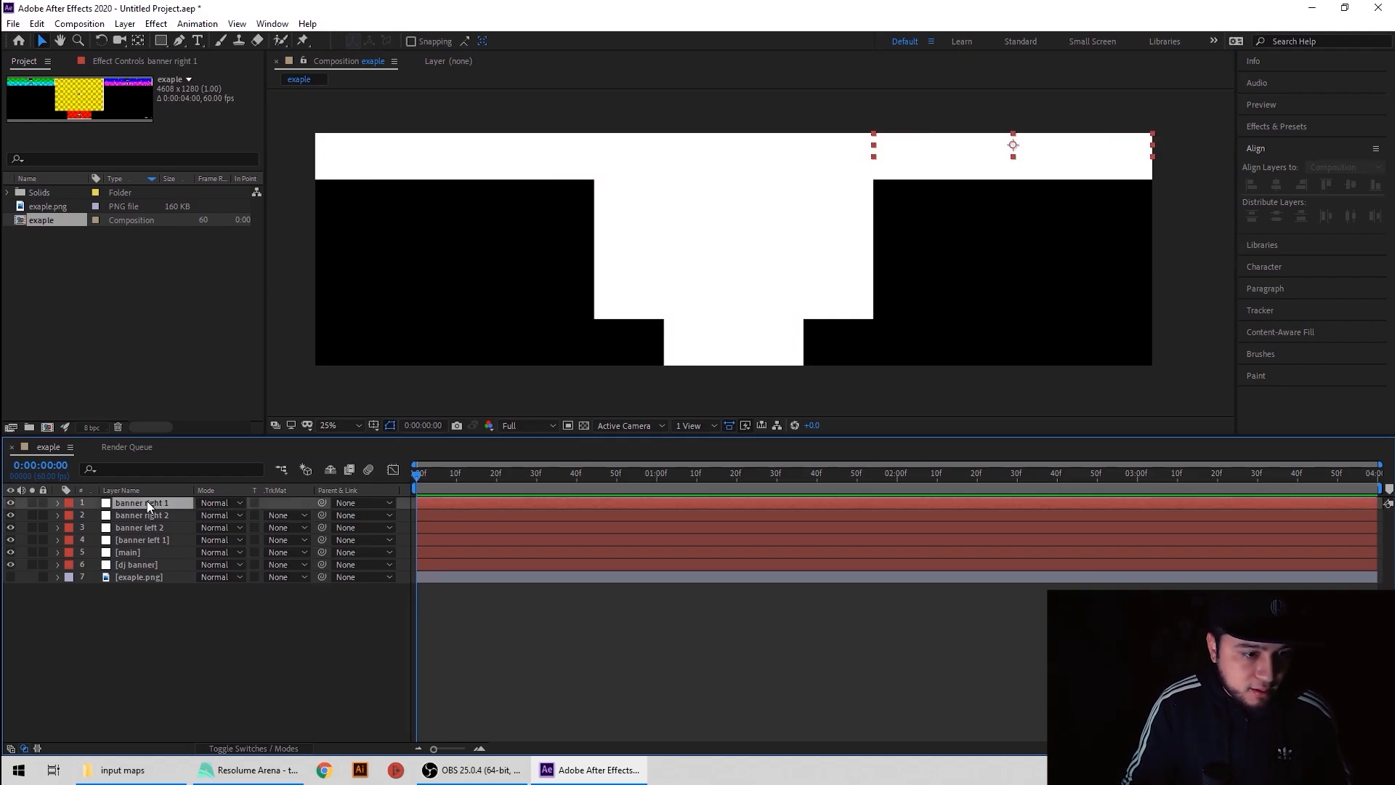
pyautogui.keyDown('shift'); pyautogui.click(159, 565); pyautogui.keyUp('shift')
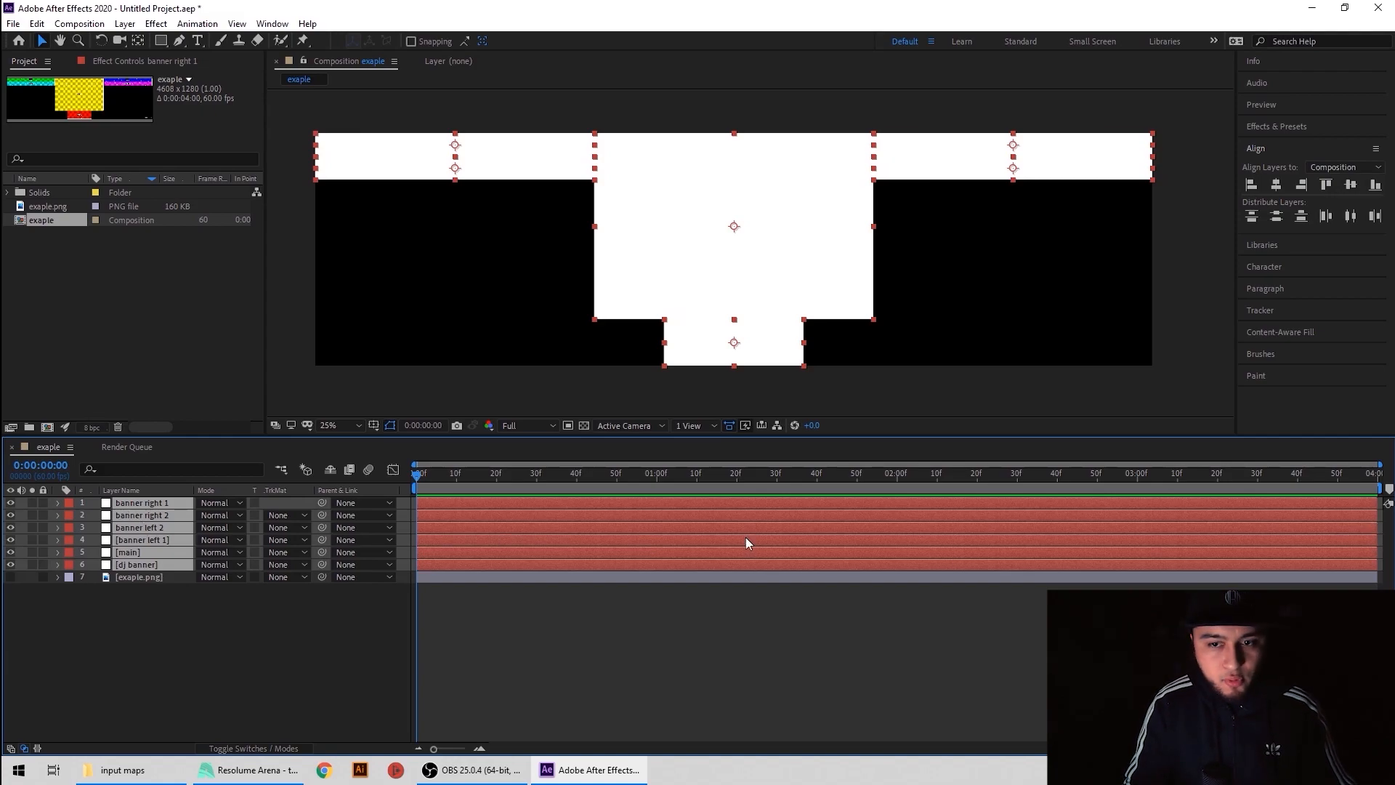
pyautogui.moveTo(1377, 527); pyautogui.dragTo(655, 475)
pyautogui.scroll(5, 660, 483)
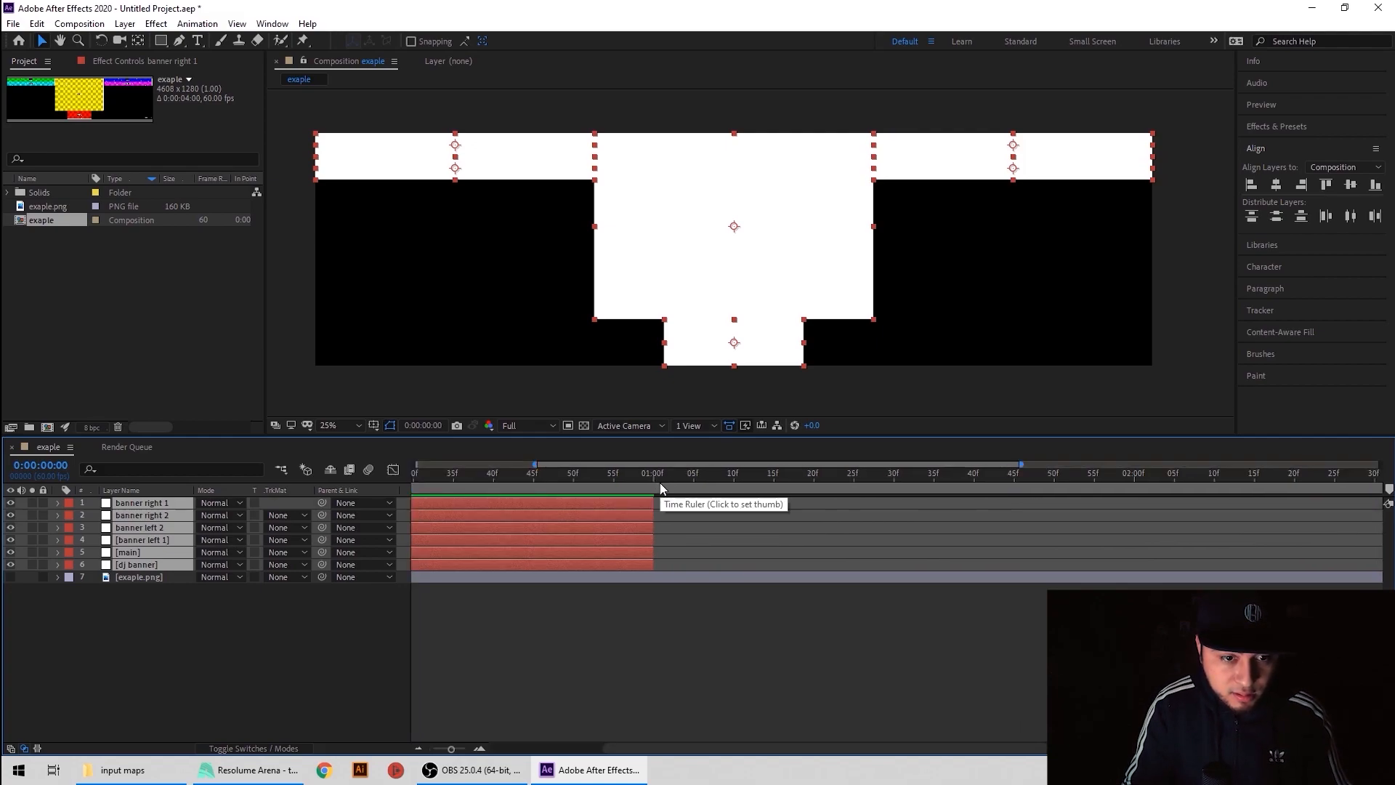
pyautogui.scroll(-8, 639, 496)
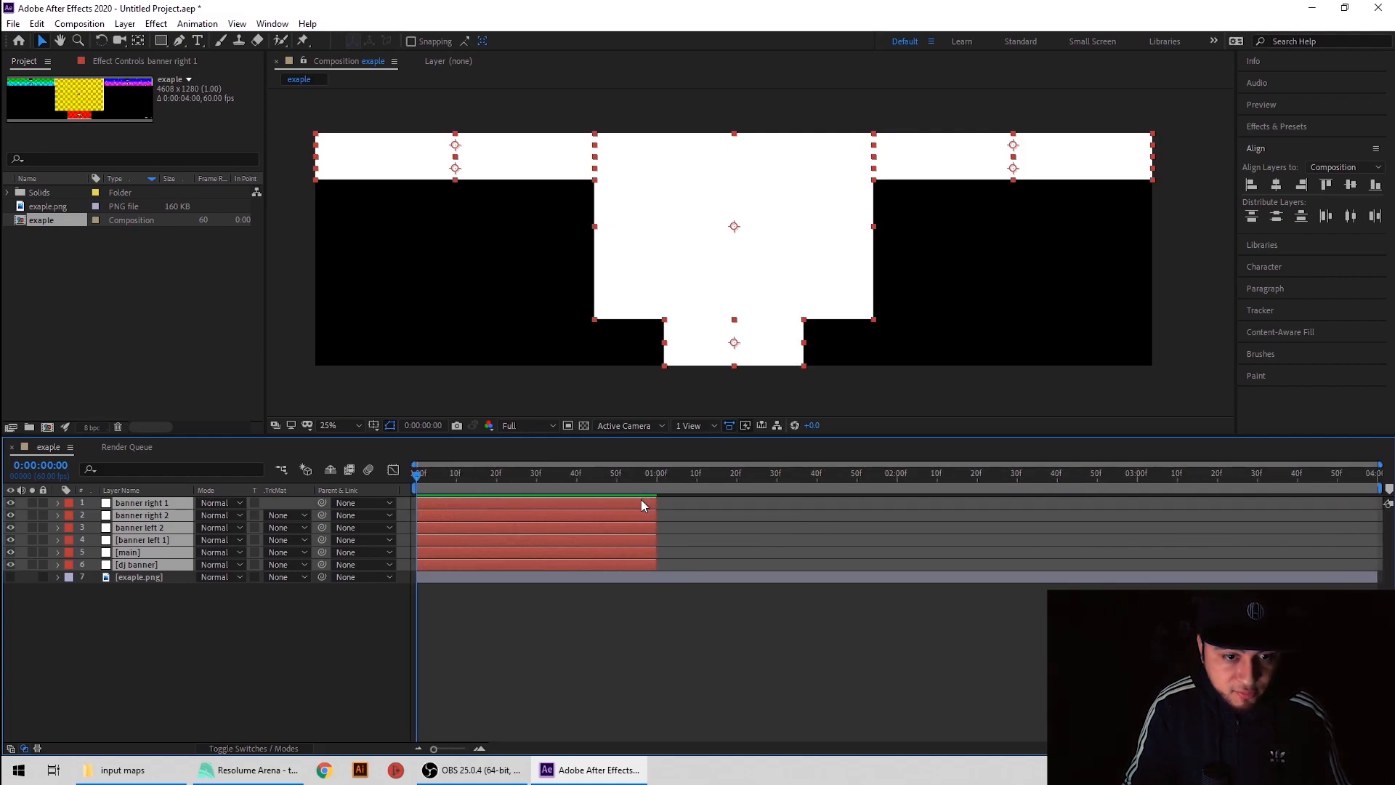
pyautogui.click(612, 637)
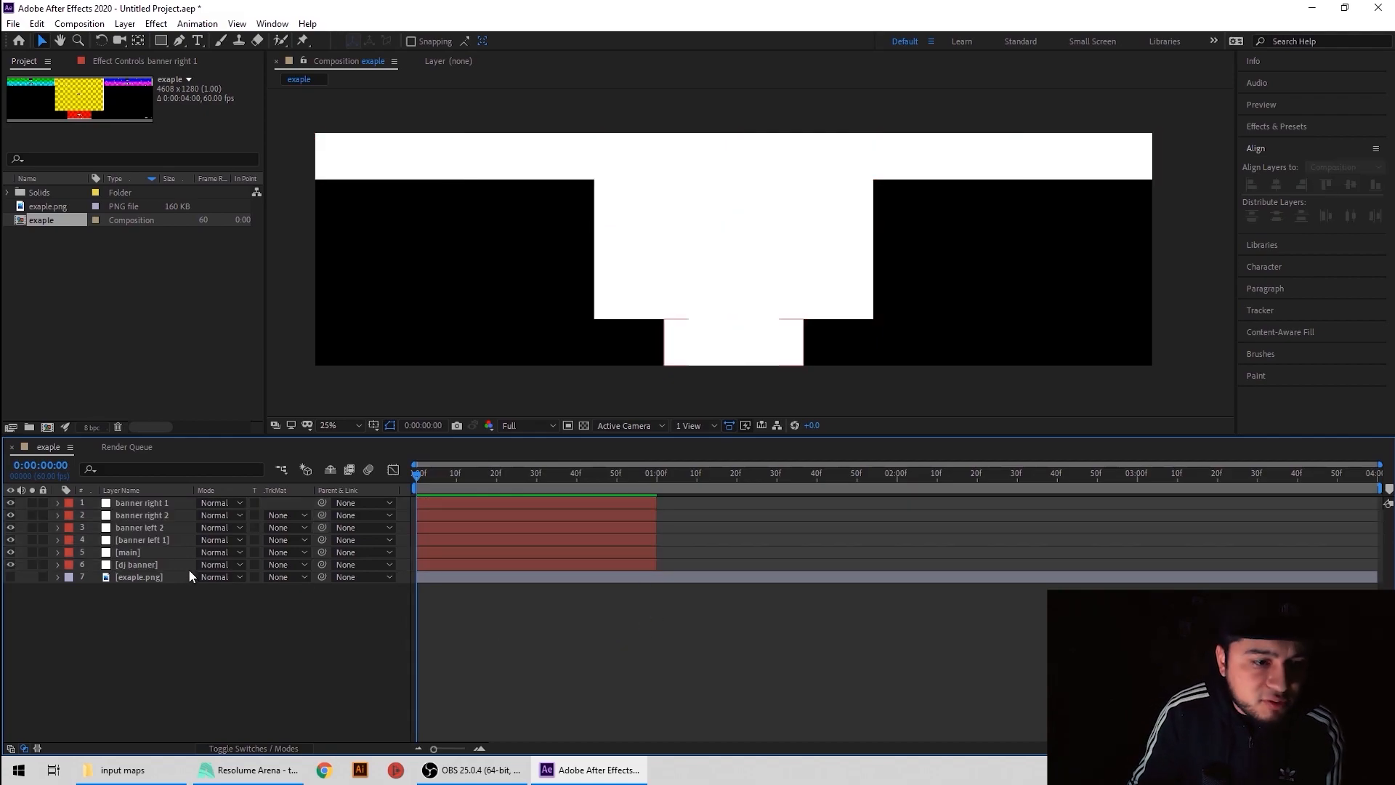
# Keyframe the opacity of all six solid layers from 100% at the start to 0% at the 1-second mark.
pyautogui.click(135, 566)
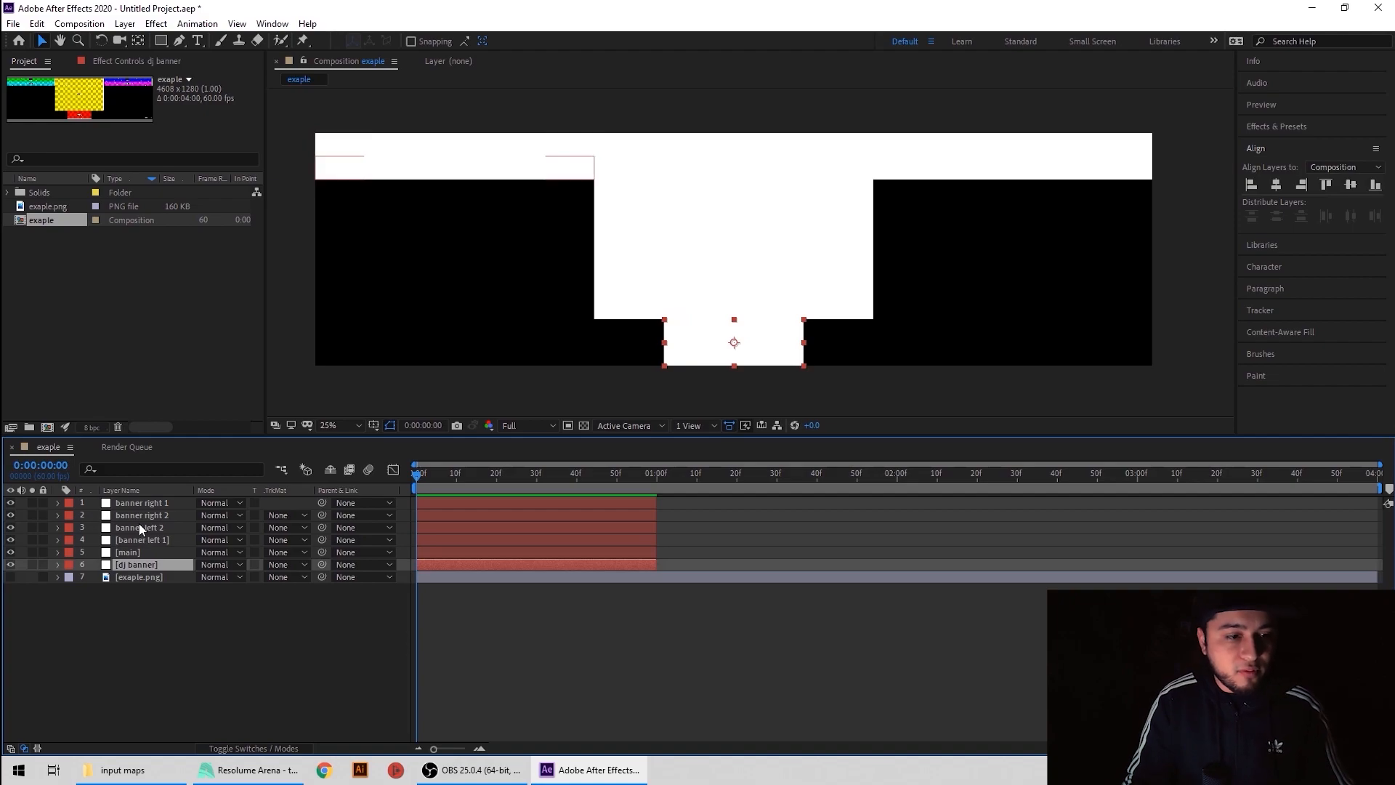
pyautogui.keyDown('shift'); pyautogui.click(141, 502); pyautogui.keyUp('shift')
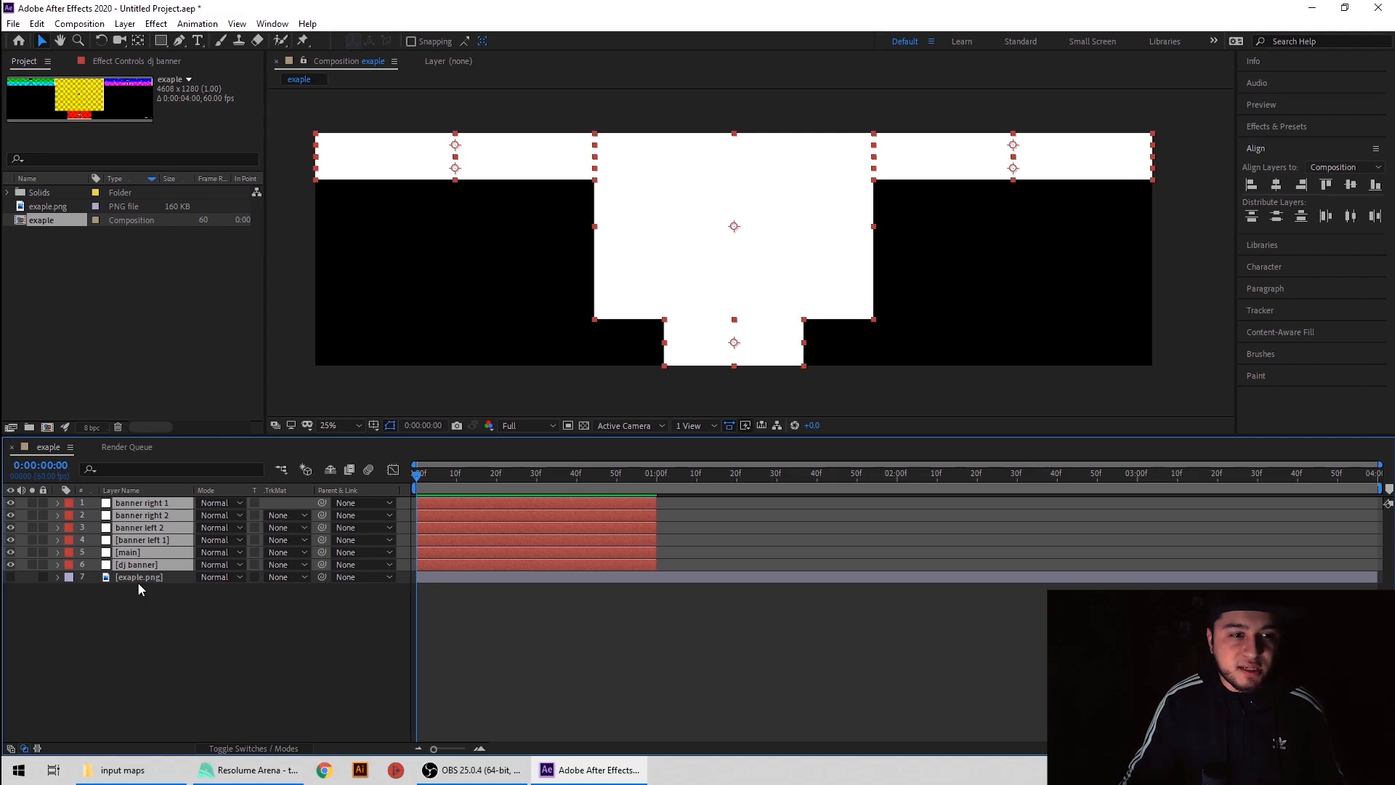
pyautogui.click(58, 506)
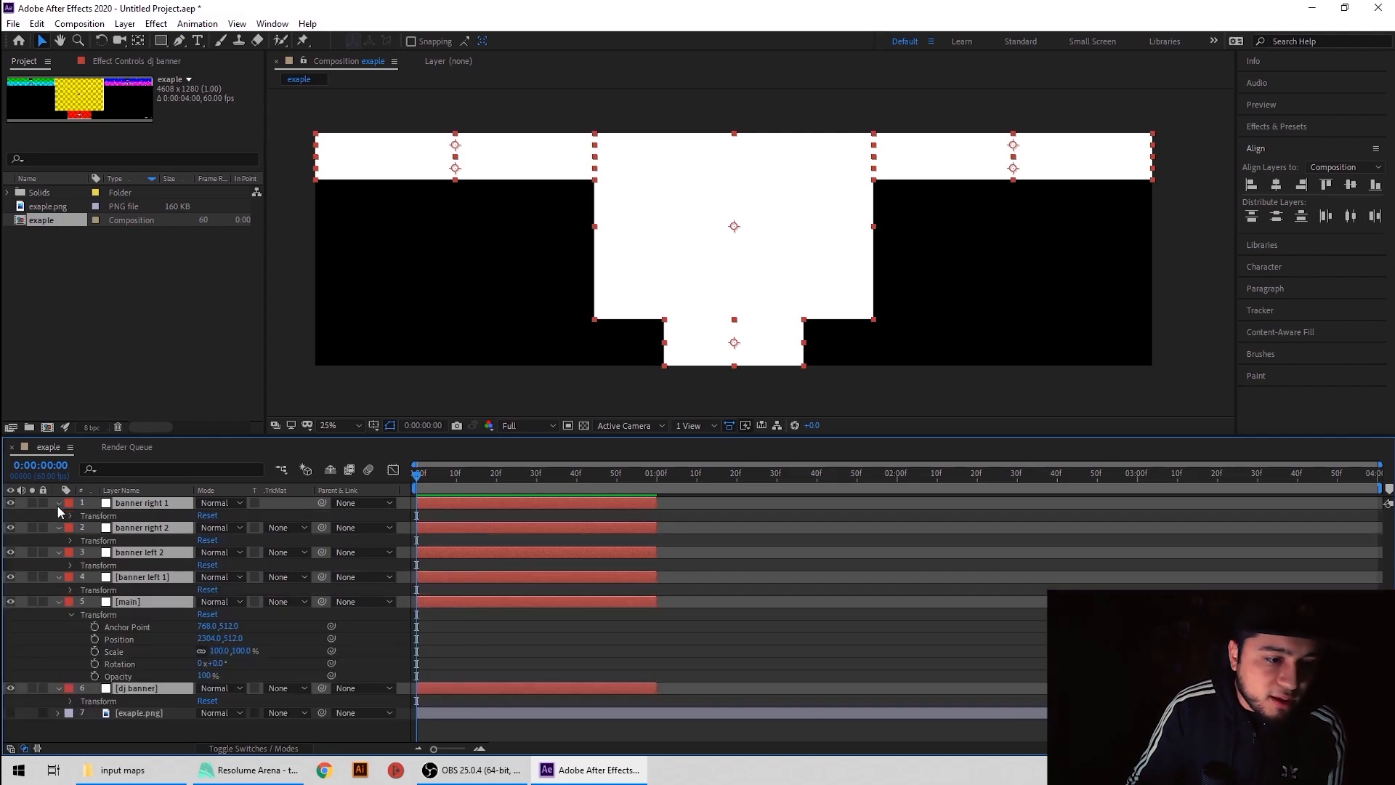
pyautogui.click(95, 676)
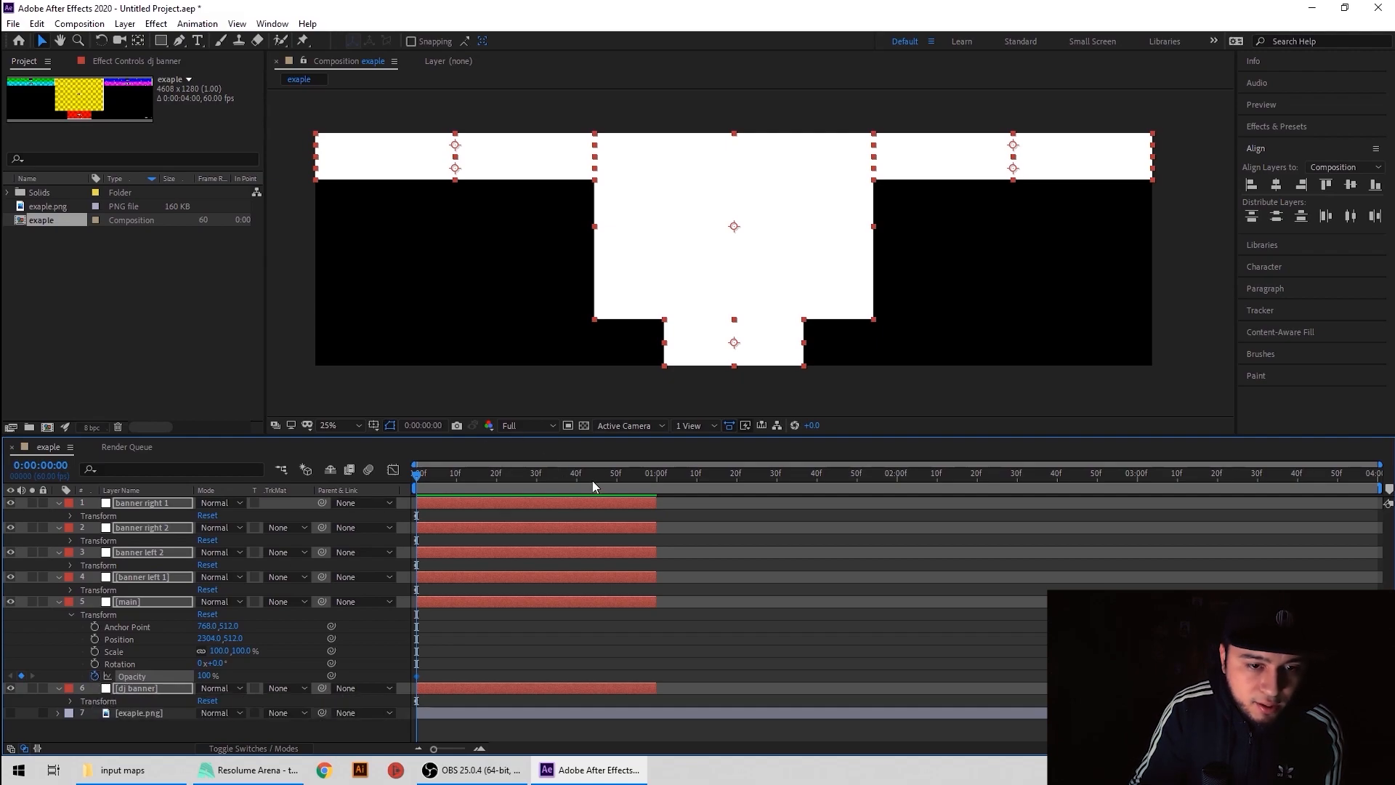
pyautogui.click(657, 476)
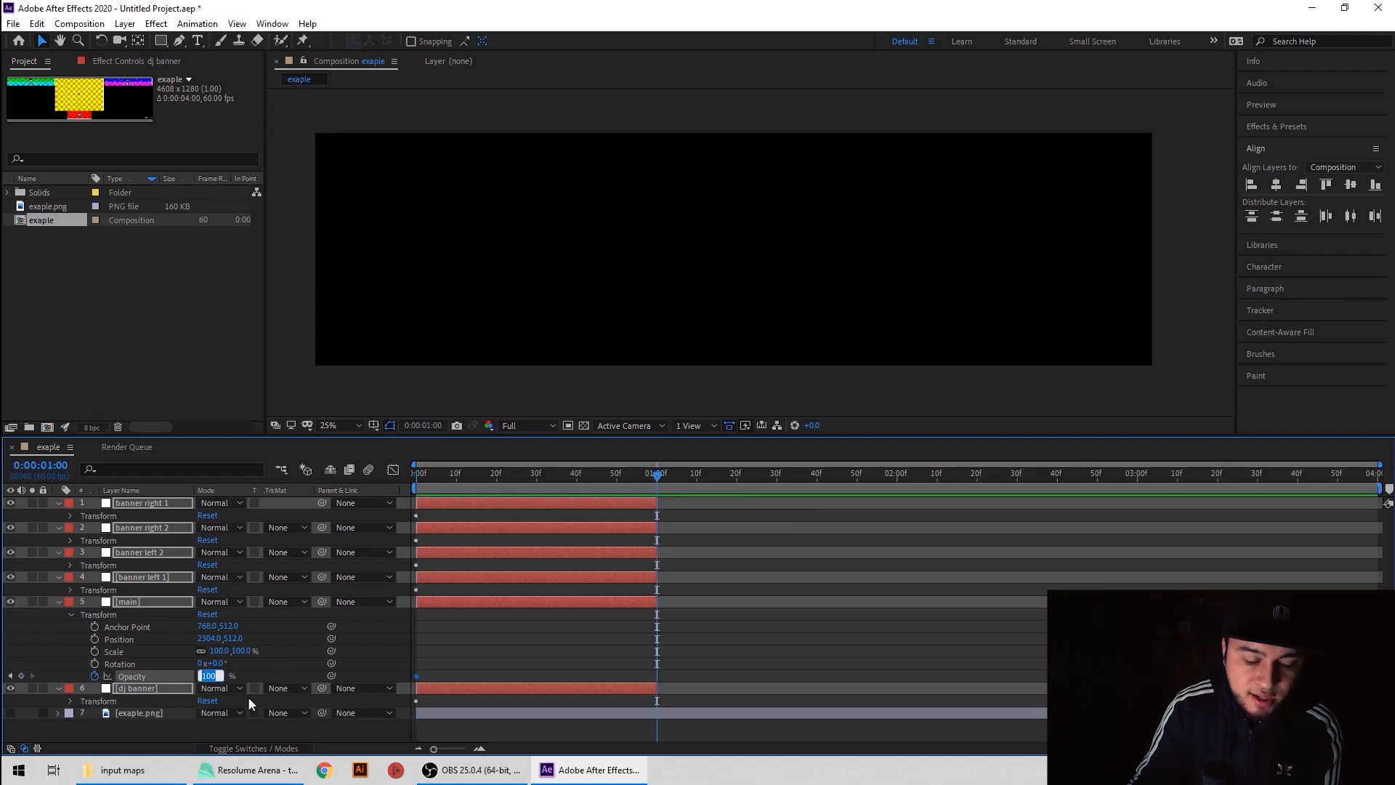
pyautogui.write('0')
pyautogui.press('Return')
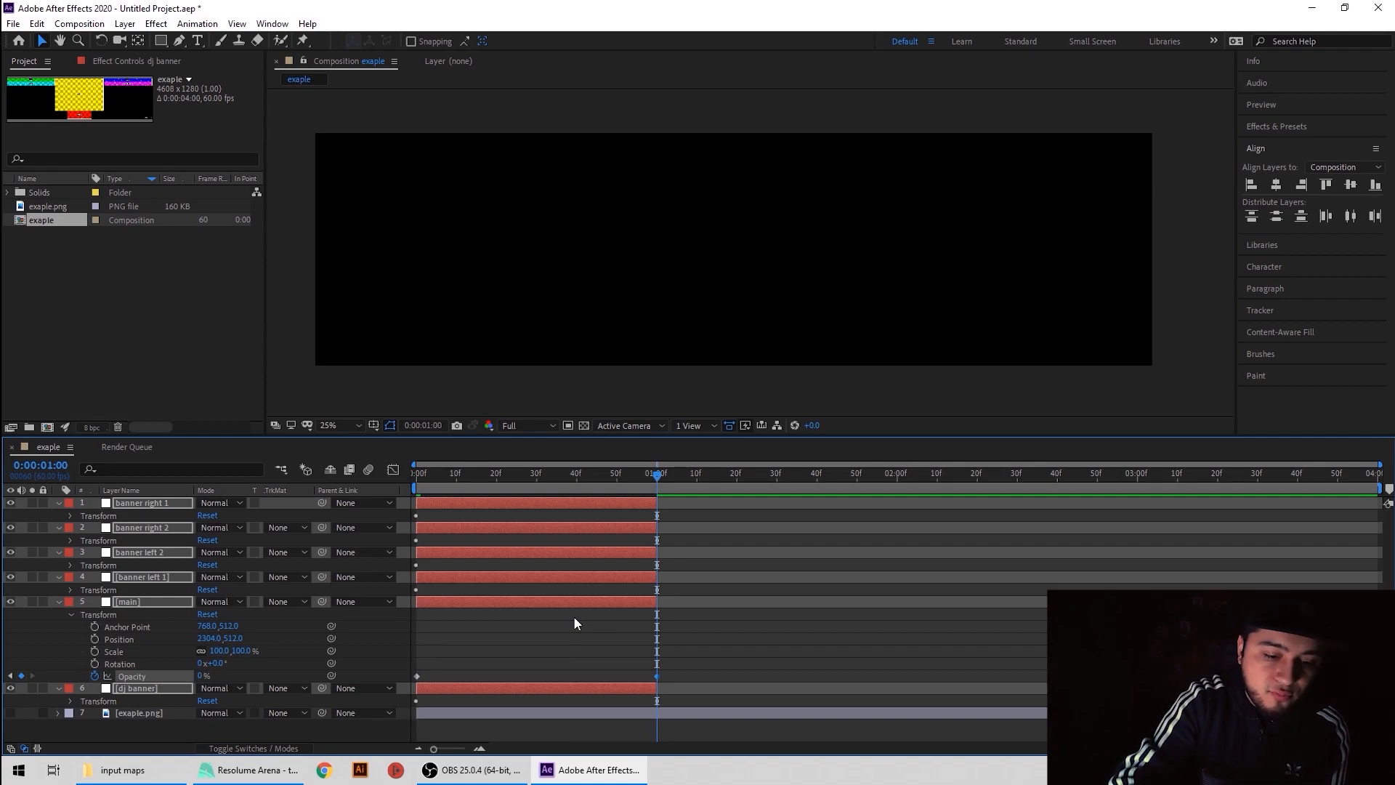
# Apply Easy Ease to all six solids' ending opacity keyframes, return to the first frame, collapse the properties and deselect the layers.
pyautogui.press('t')
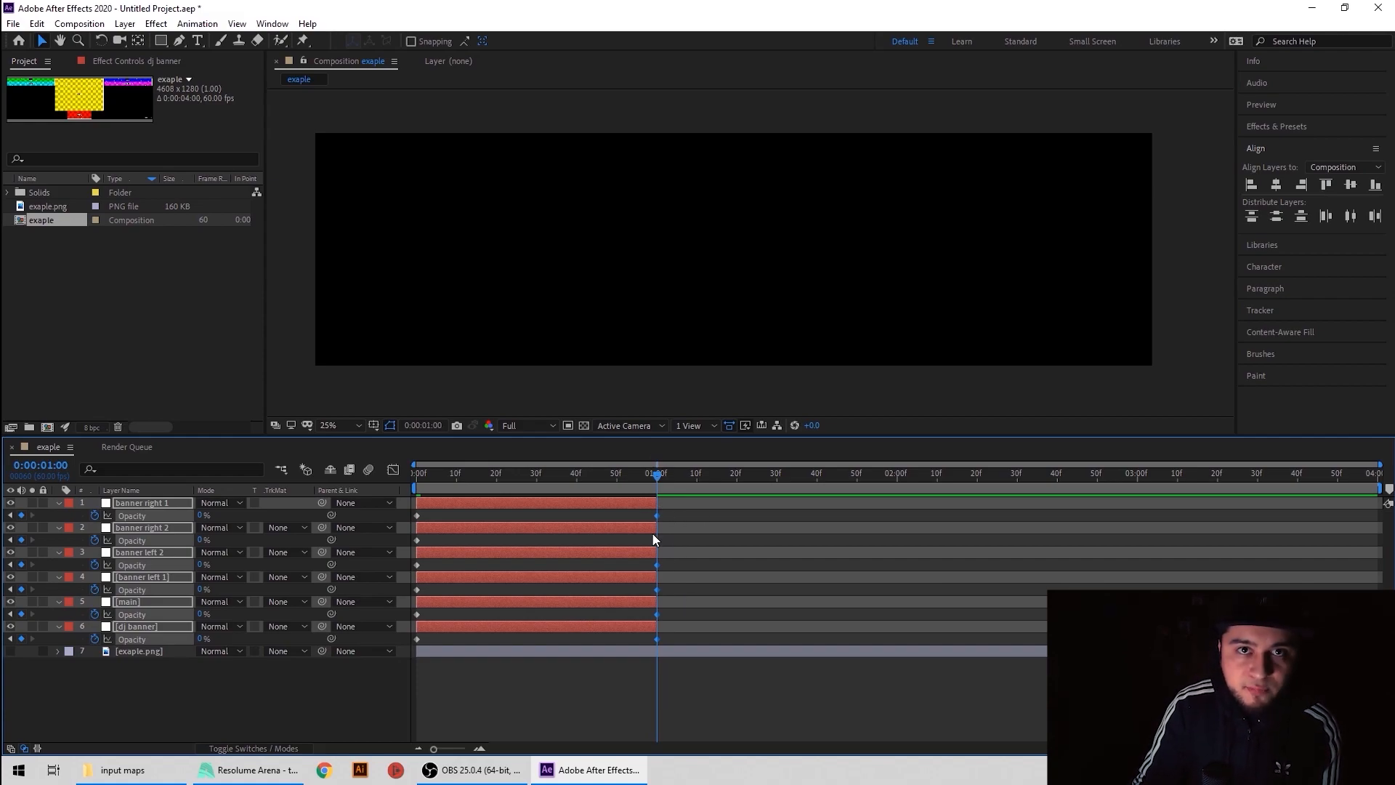
pyautogui.moveTo(693, 513); pyautogui.dragTo(648, 654)
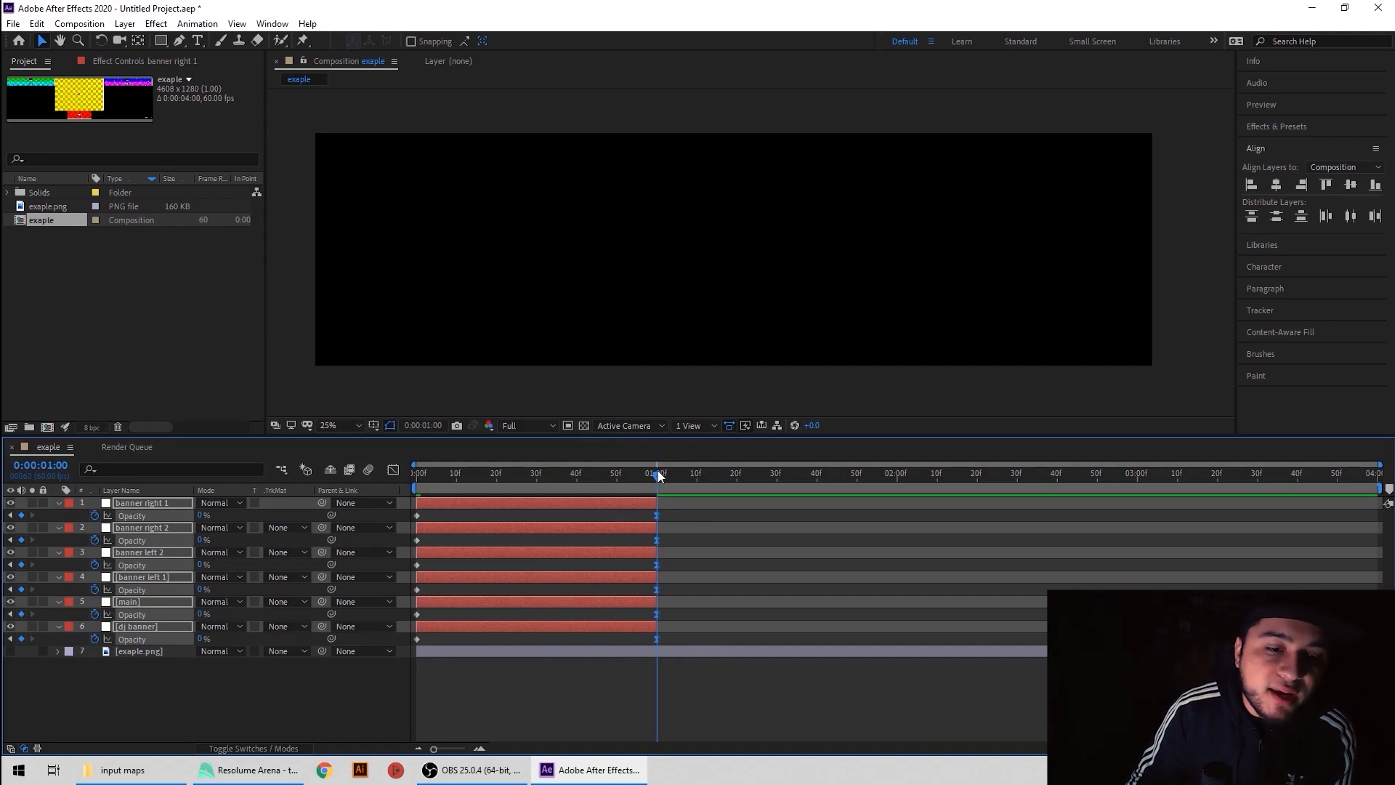
pyautogui.moveTo(657, 474); pyautogui.dragTo(405, 555)
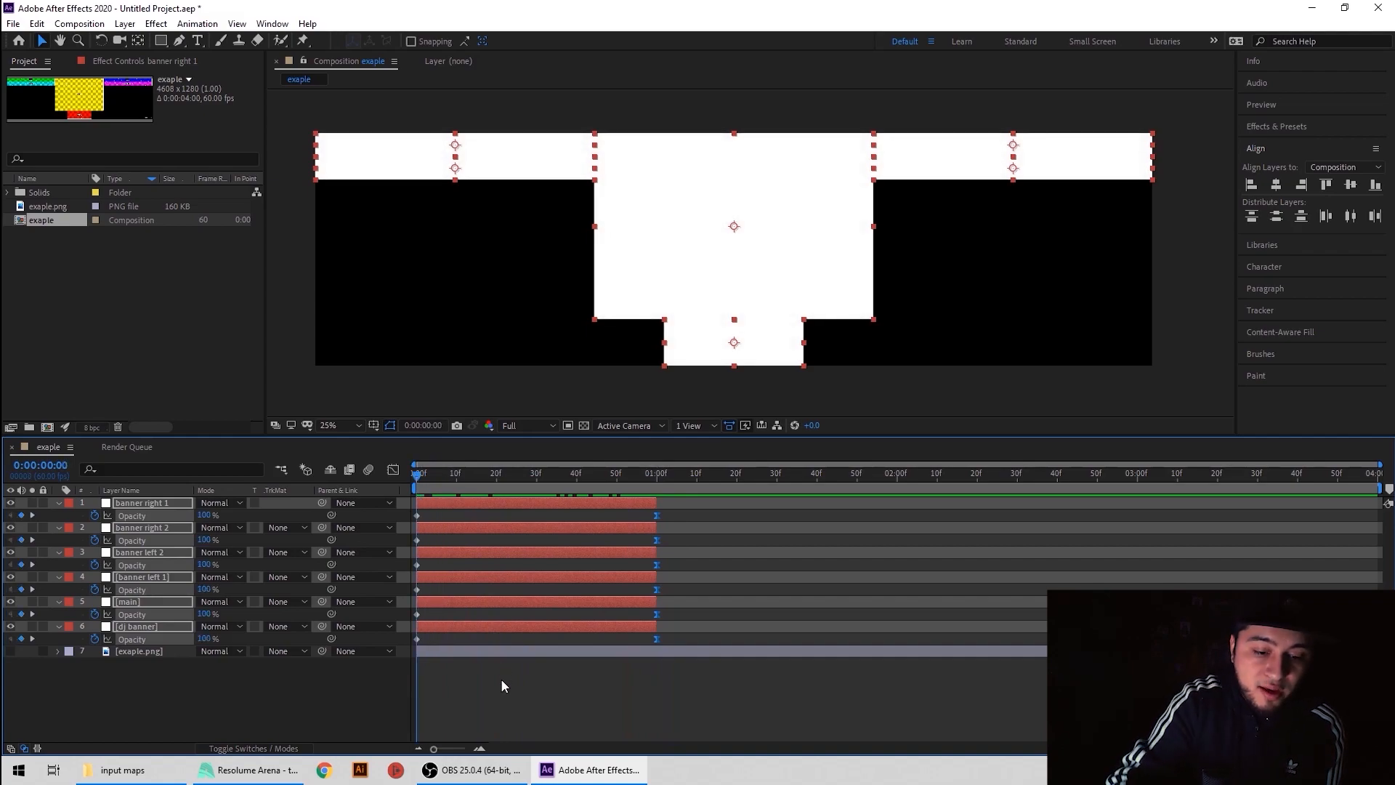
pyautogui.press('u')
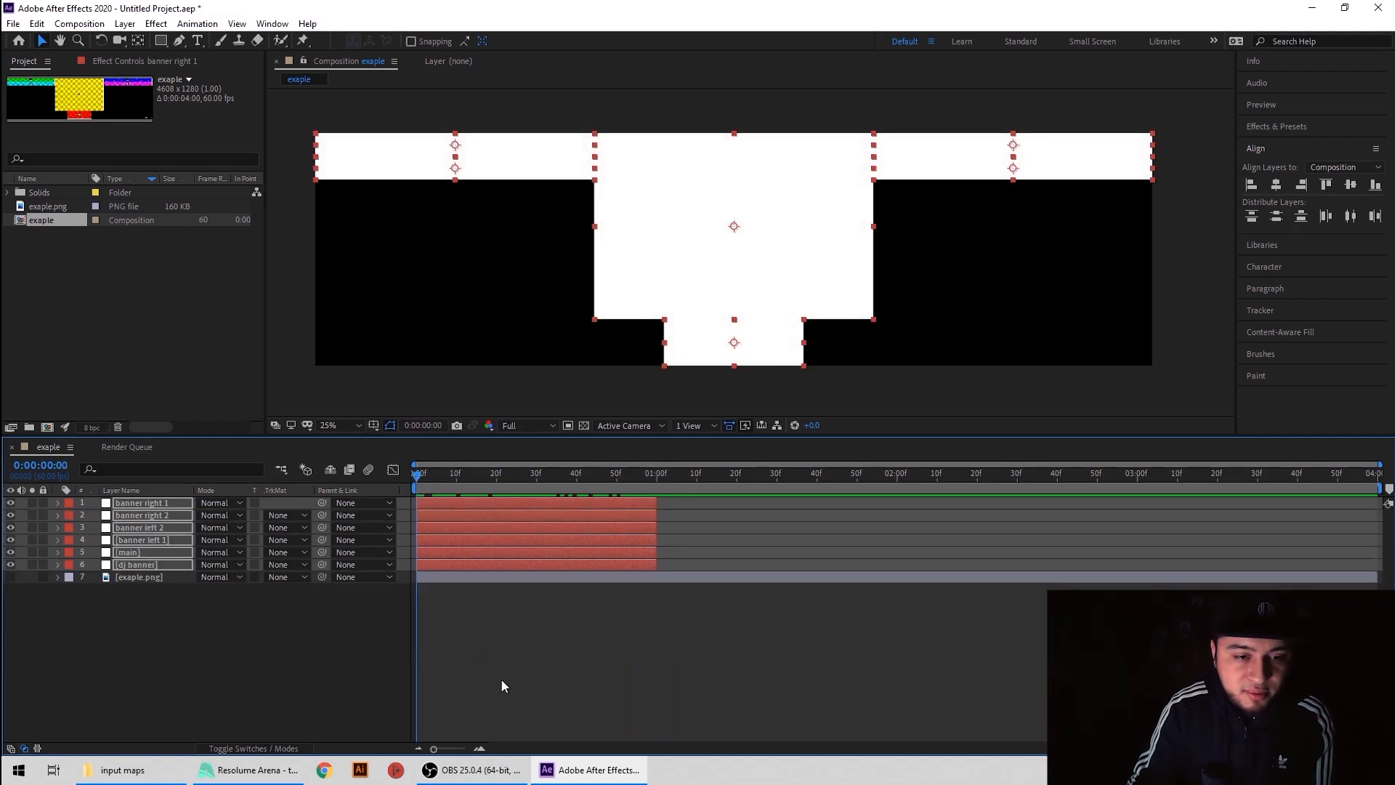
pyautogui.click(513, 680)
# Shift the main layer to start at 1 second and both banner left layers to start together at 2 seconds.
pyautogui.click(436, 563)
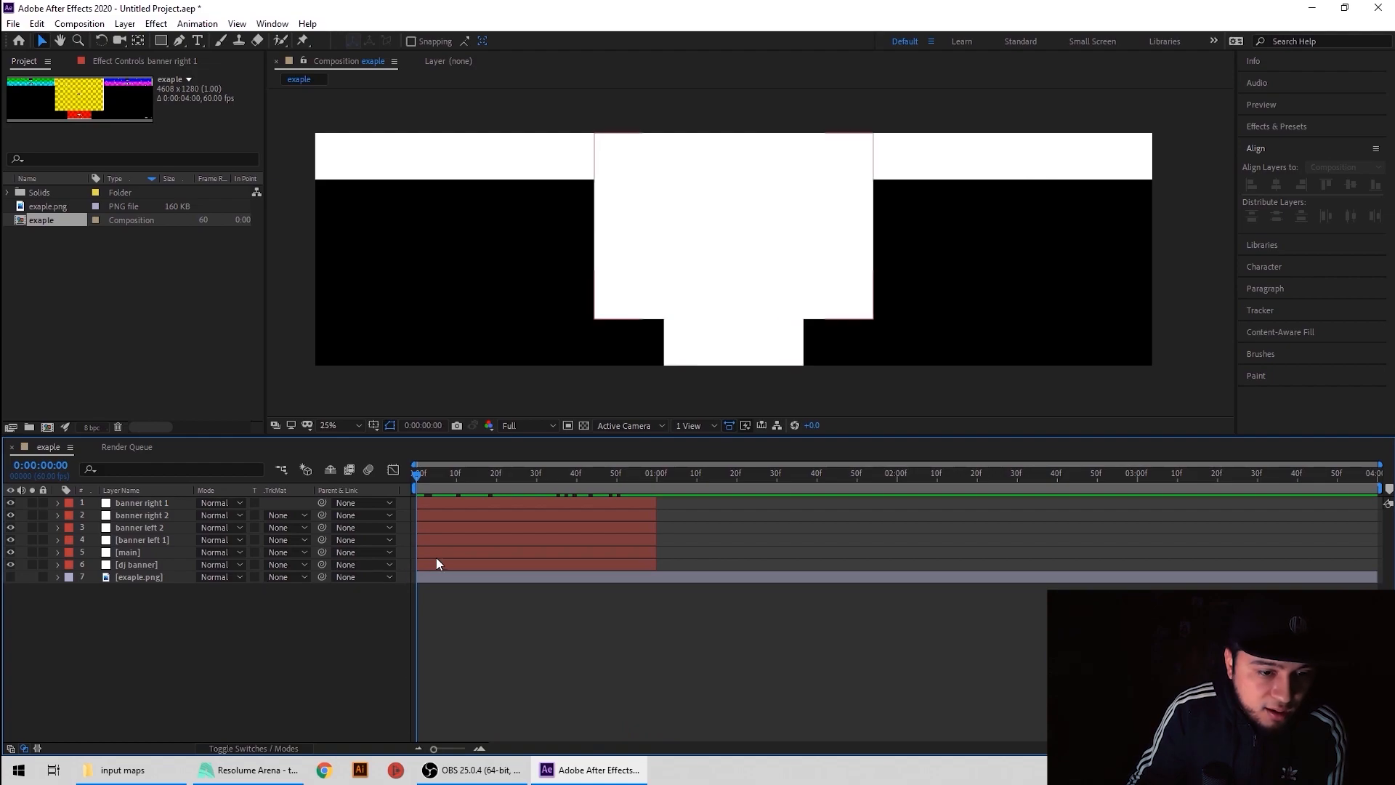
pyautogui.moveTo(437, 552); pyautogui.dragTo(677, 561)
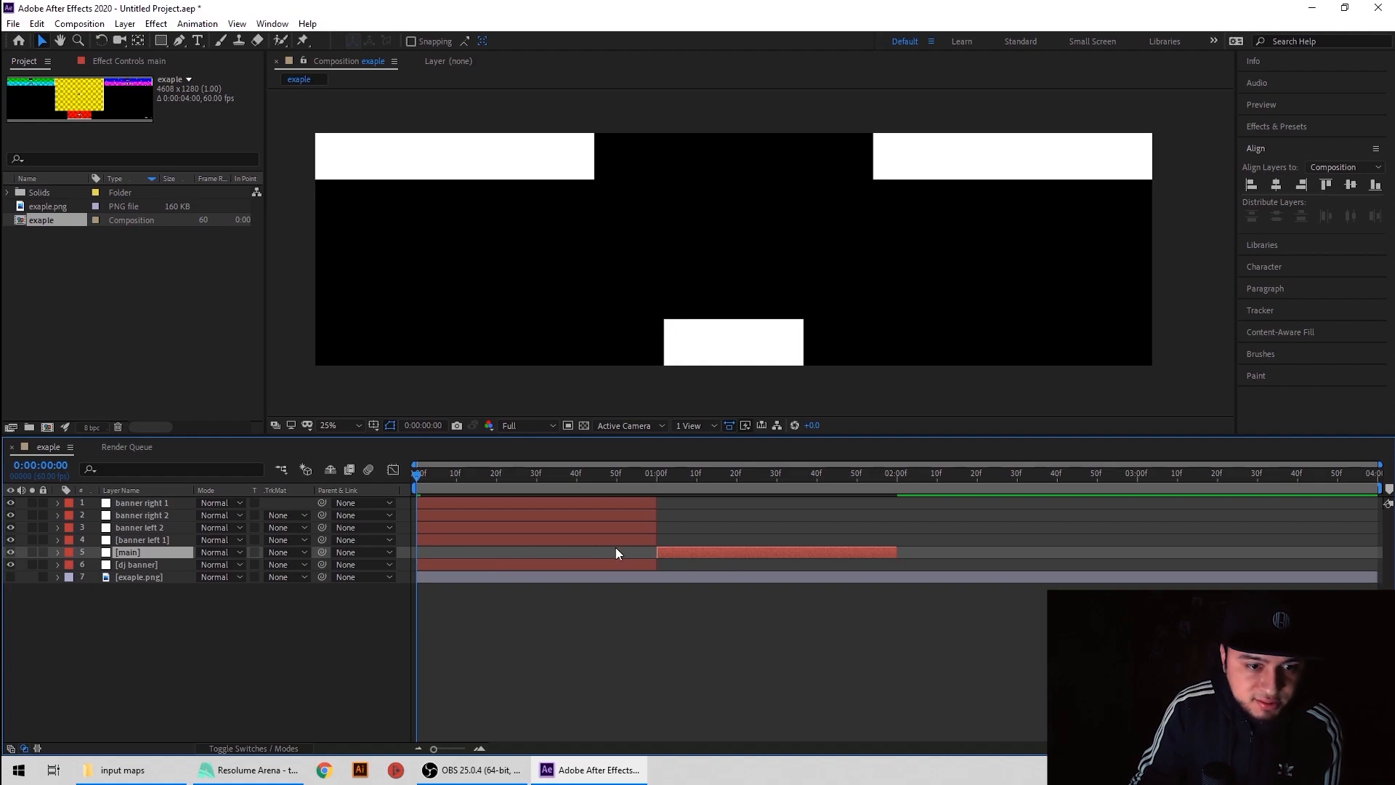
pyautogui.click(527, 539)
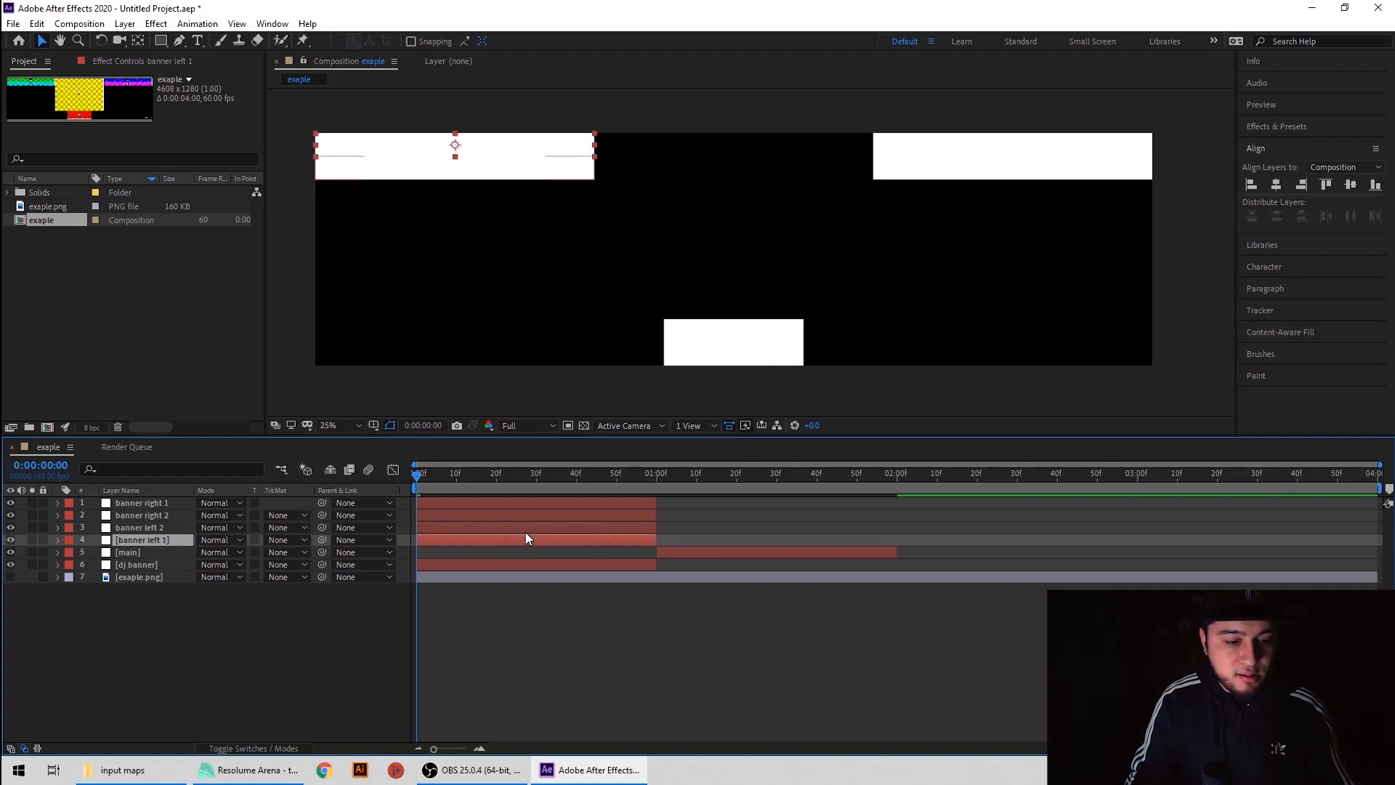
pyautogui.keyDown('shift'); pyautogui.click(525, 532); pyautogui.keyUp('shift')
pyautogui.moveTo(527, 540); pyautogui.dragTo(1004, 559)
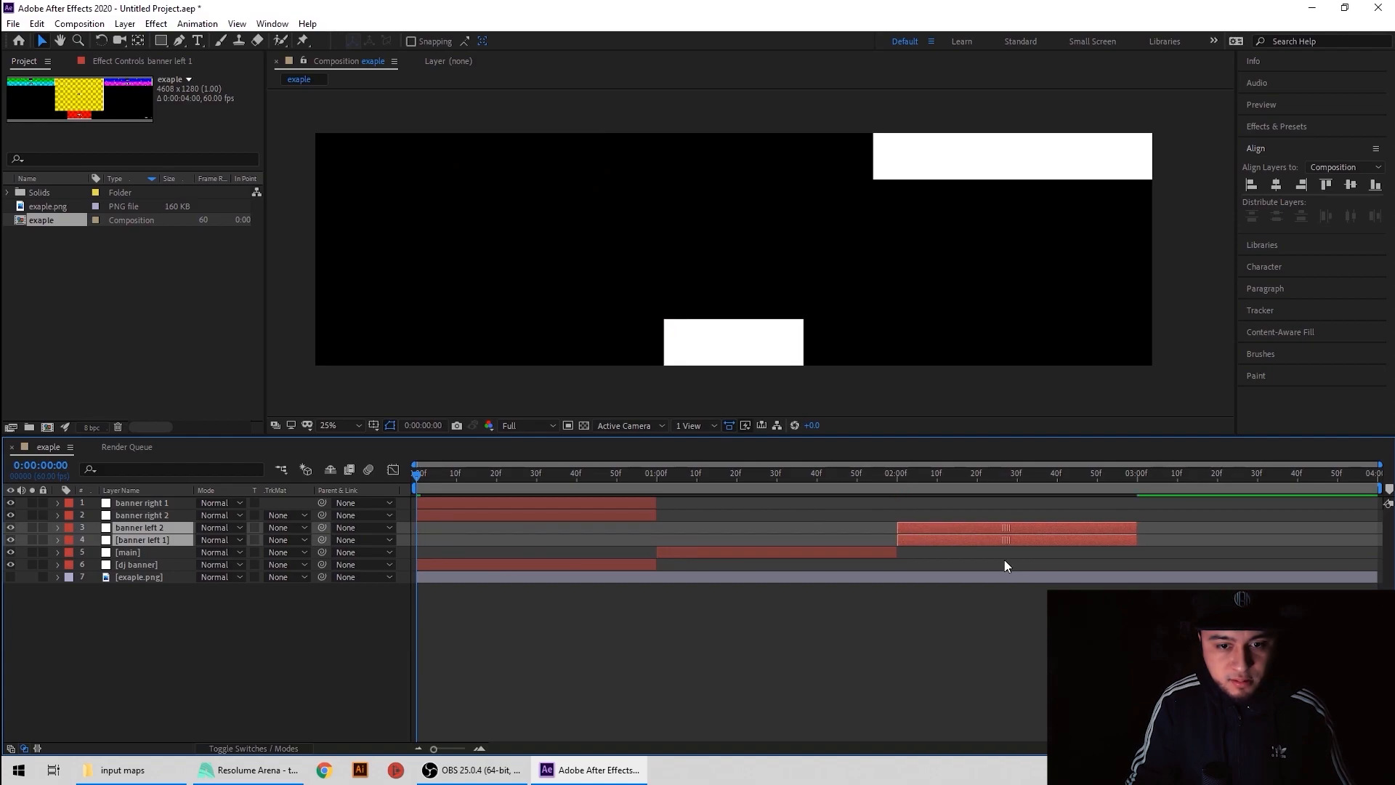
# Shift banner right 1 and banner right 2 to start together at 3 seconds and play the sequence.
pyautogui.click(517, 516)
pyautogui.keyDown('shift'); pyautogui.click(519, 504); pyautogui.keyUp('shift')
pyautogui.moveTo(518, 505); pyautogui.dragTo(1214, 514)
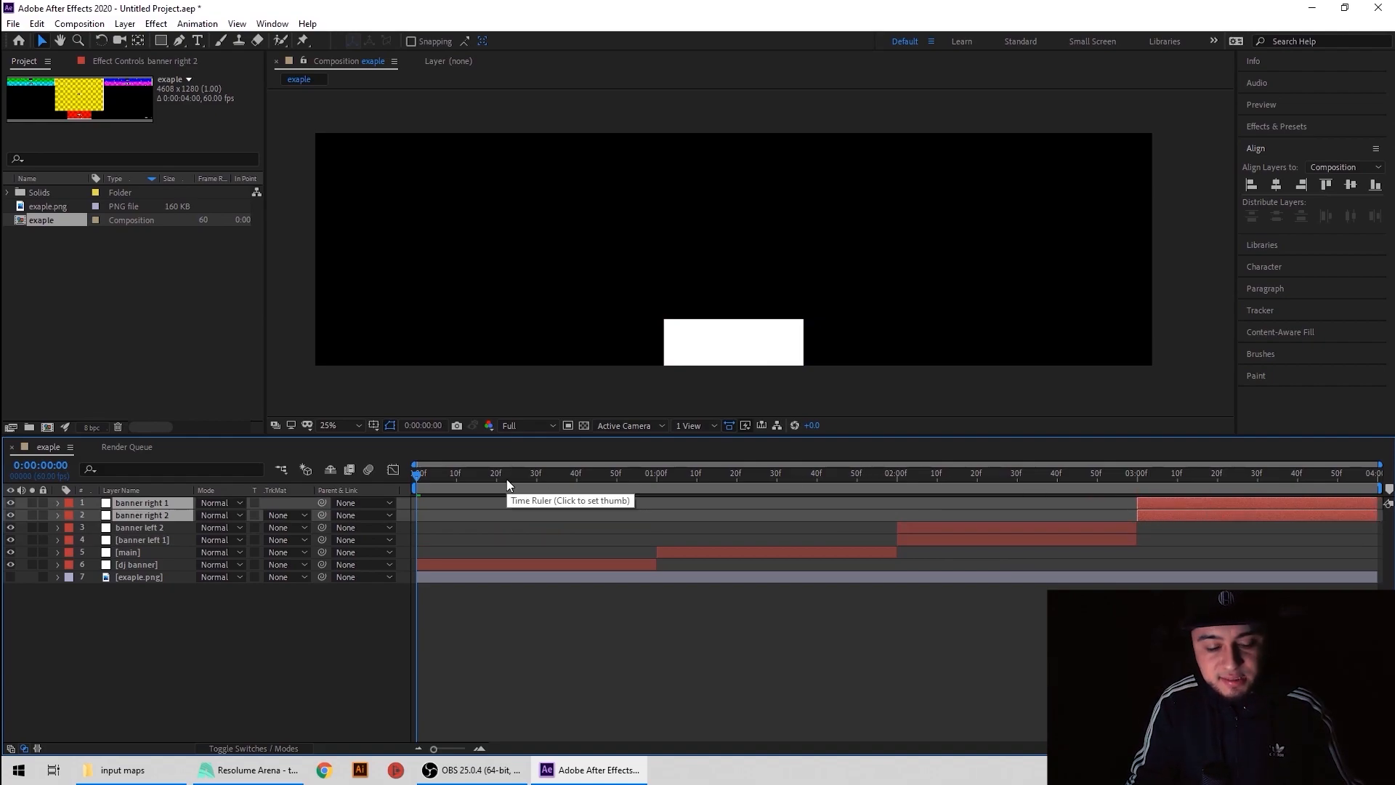
pyautogui.press('space')
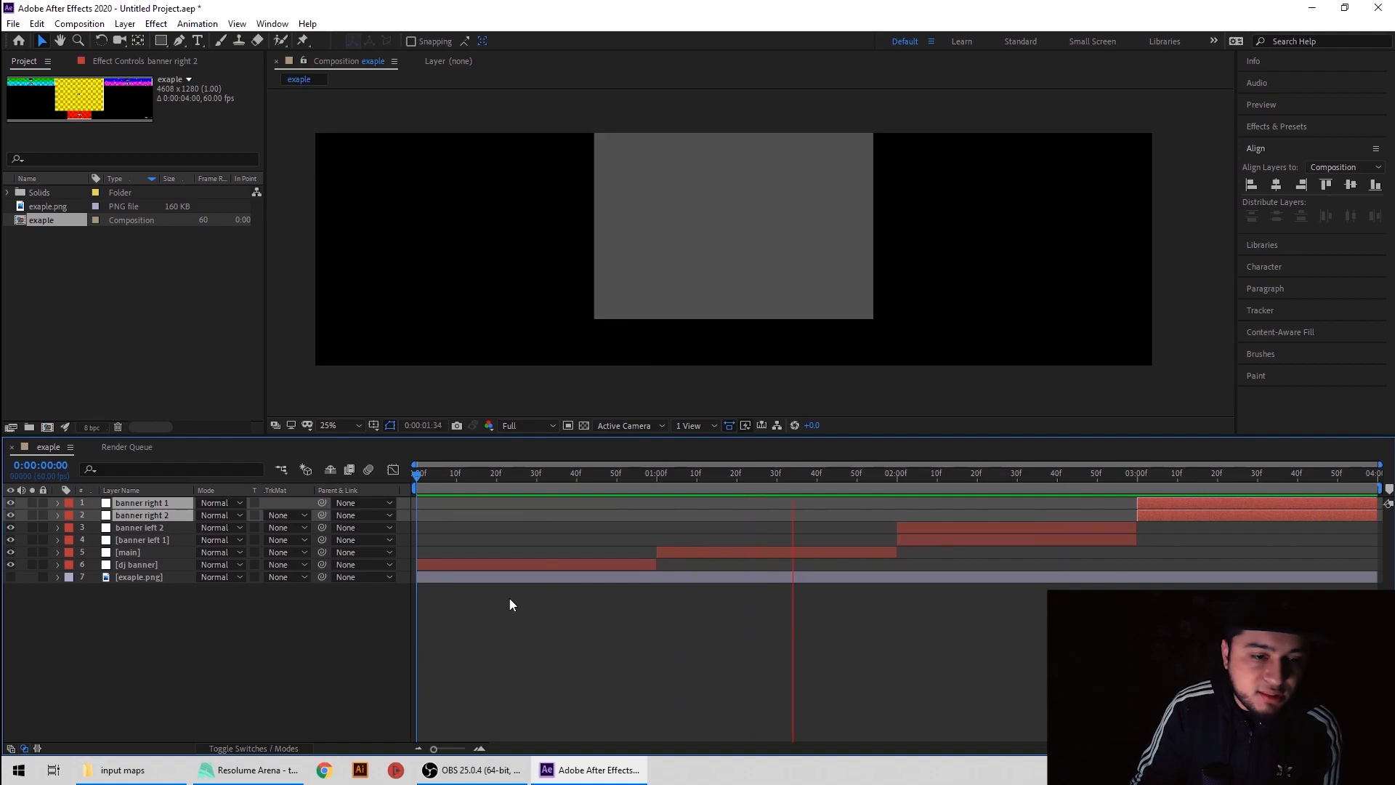
# Add the exaple composition to the render queue and set its output module format to DXV 3 with no post-render action.
pyautogui.click(16, 23)
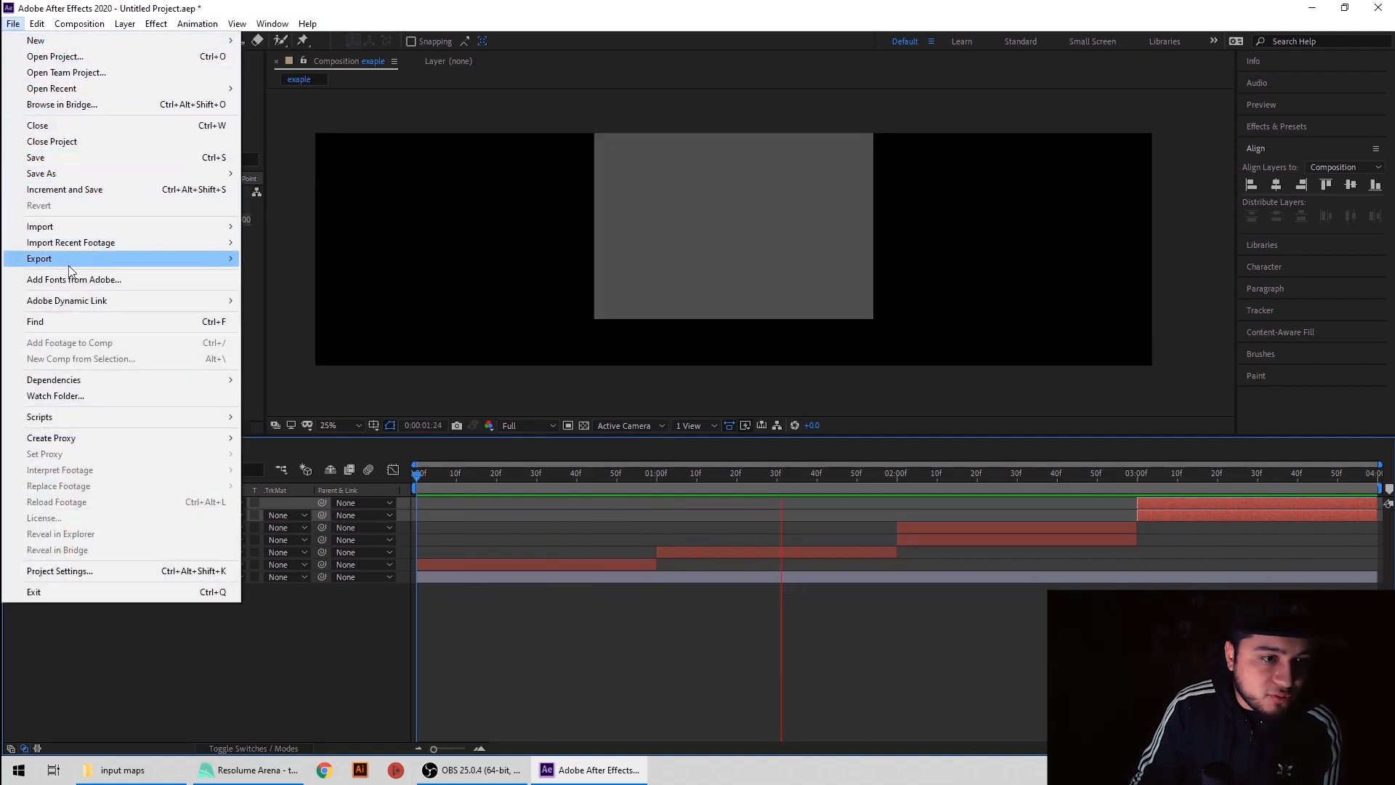
pyautogui.moveTo(193, 258)
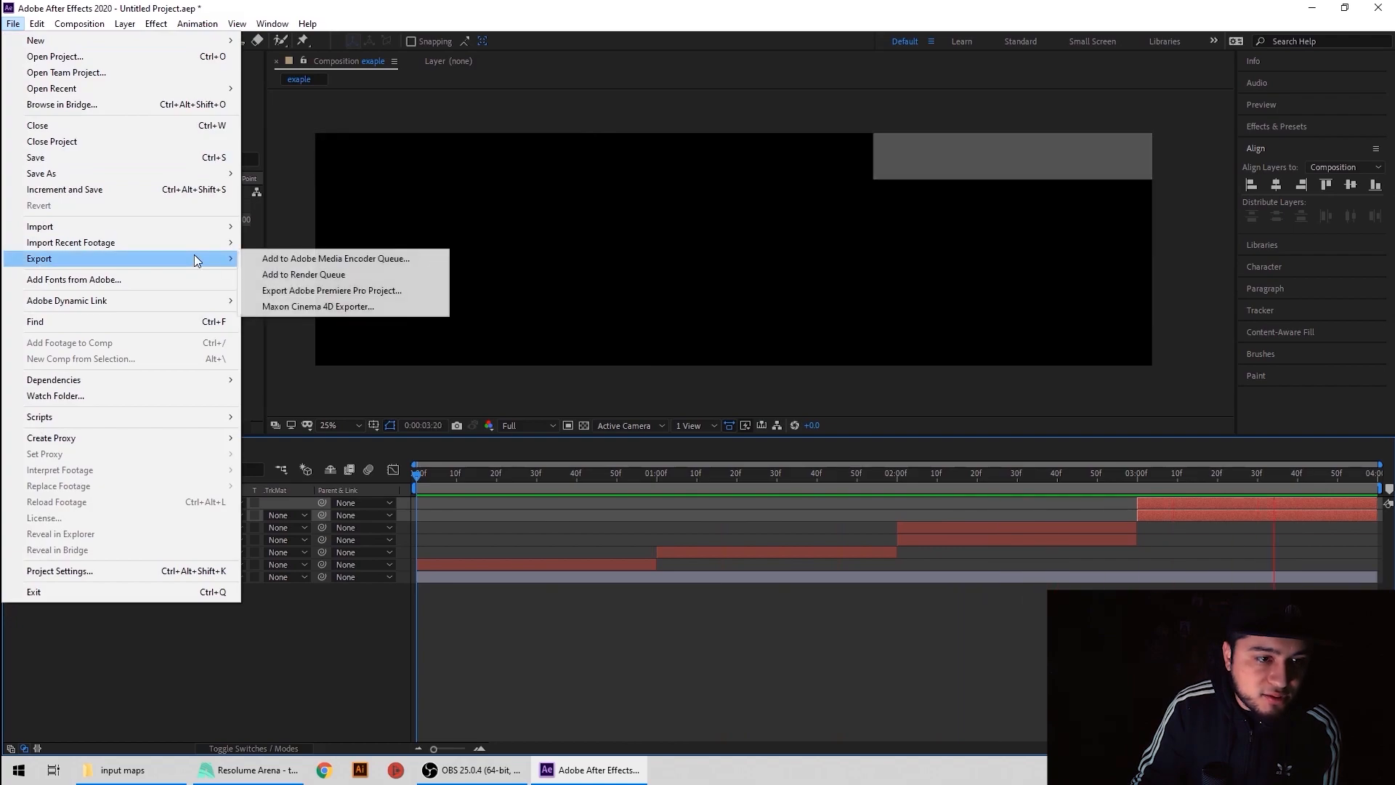
pyautogui.click(294, 280)
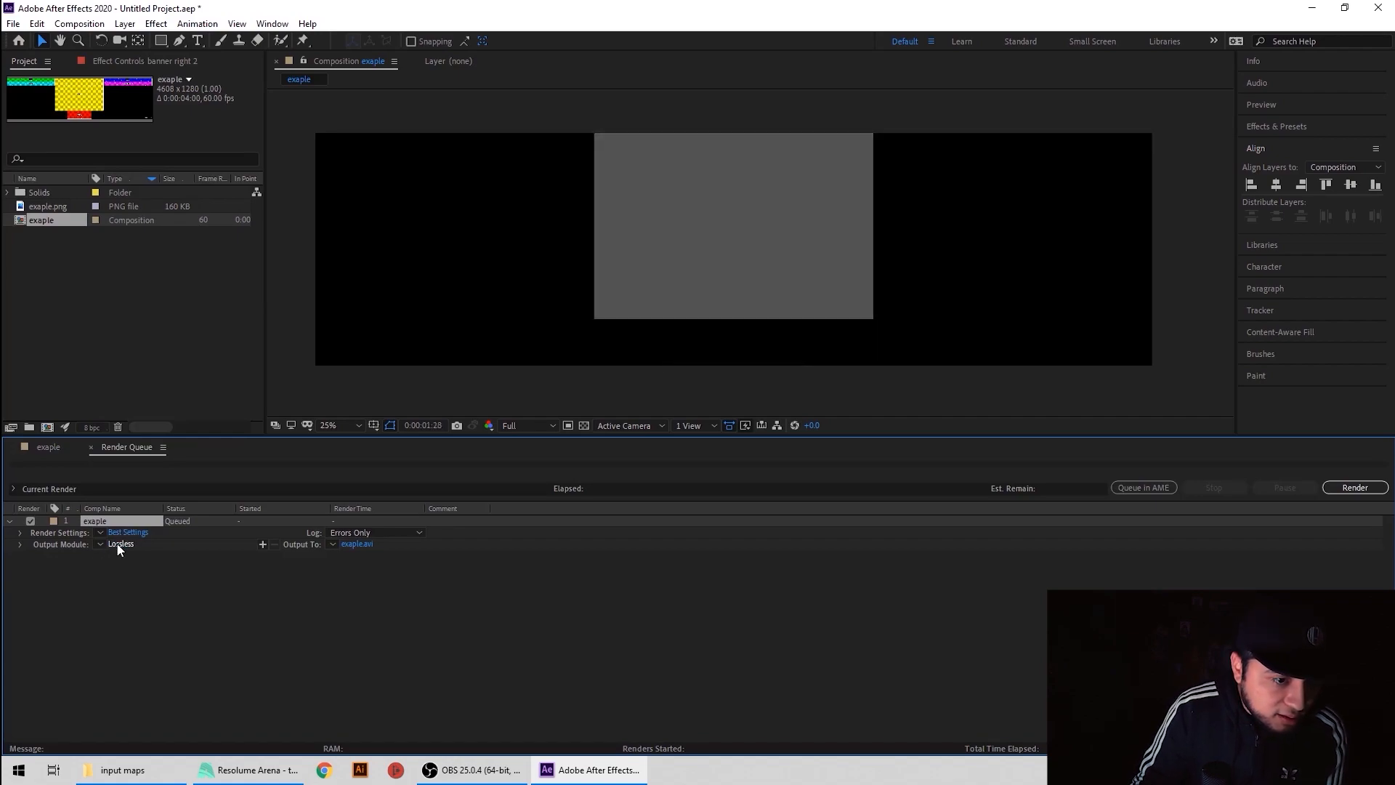
pyautogui.click(115, 545)
pyautogui.click(166, 83)
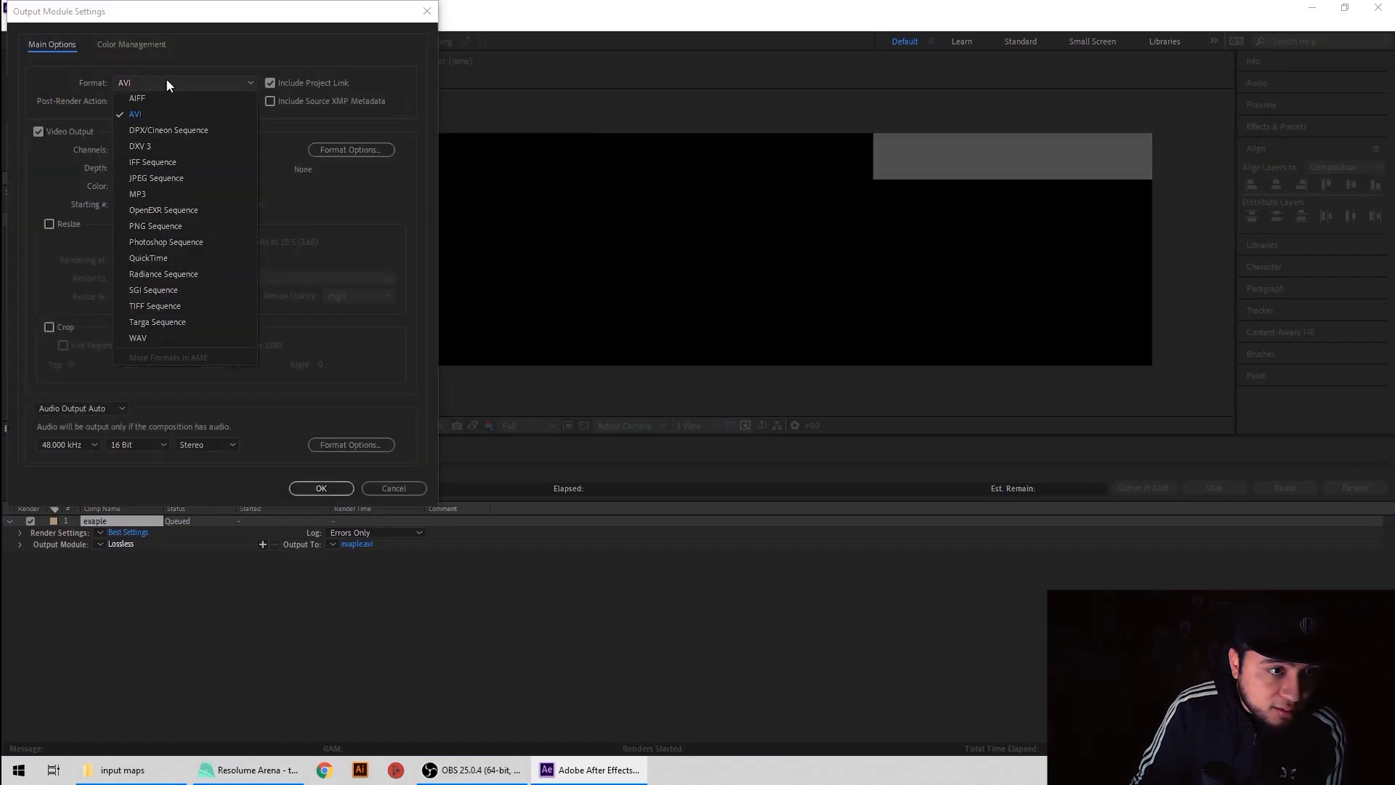
pyautogui.click(165, 146)
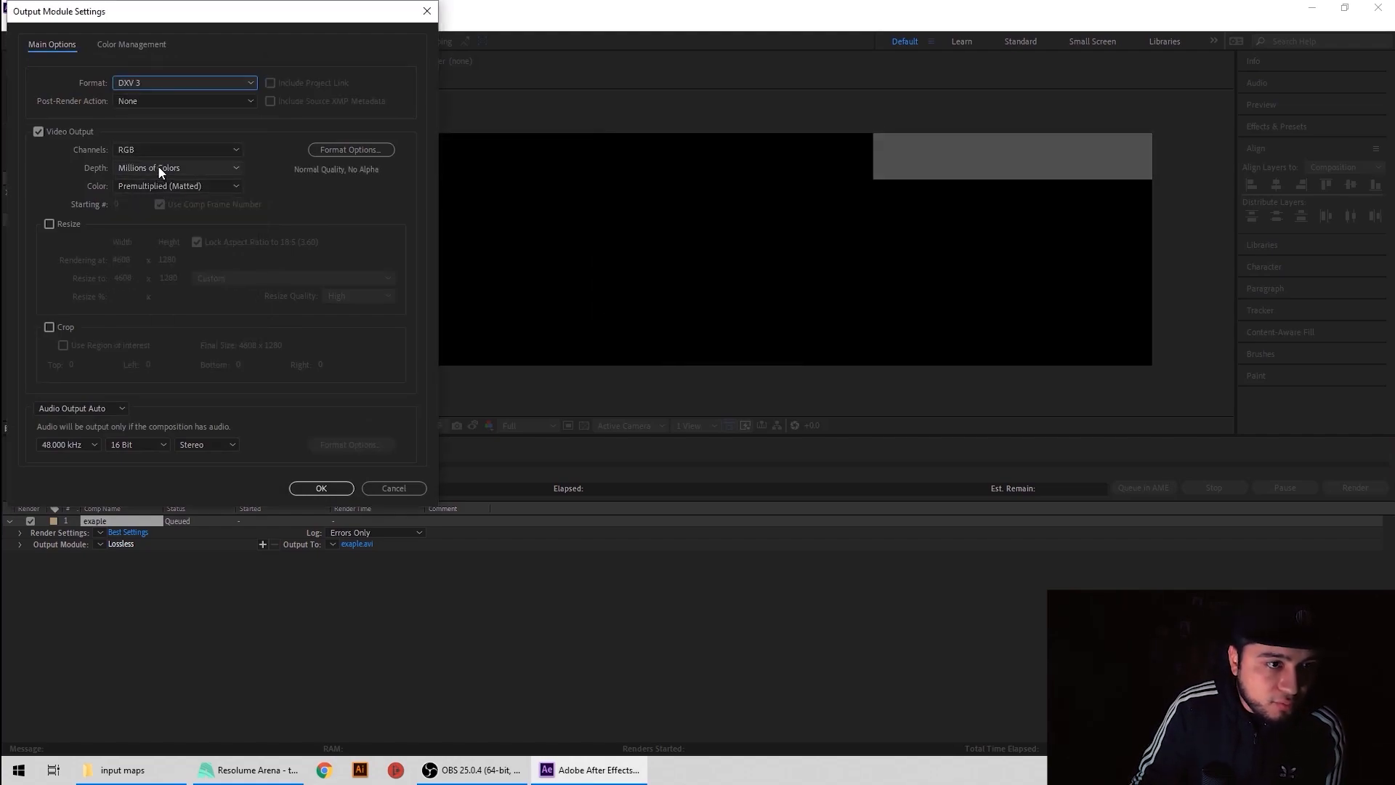
pyautogui.click(184, 99)
pyautogui.click(183, 99)
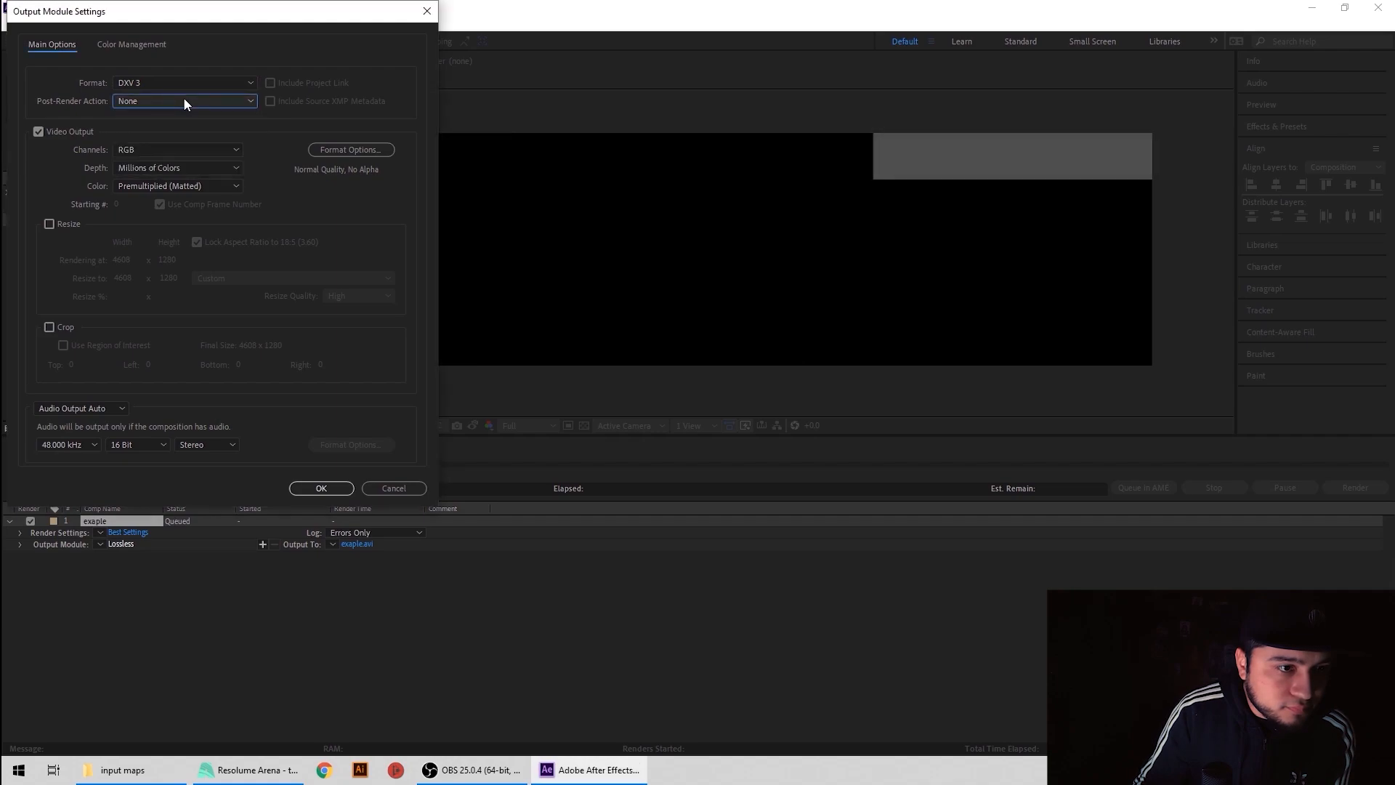
# Set the output channels to include alpha, choose Normal Quality, With Alpha as DXV 3 compression and accept the output module settings.
pyautogui.click(172, 154)
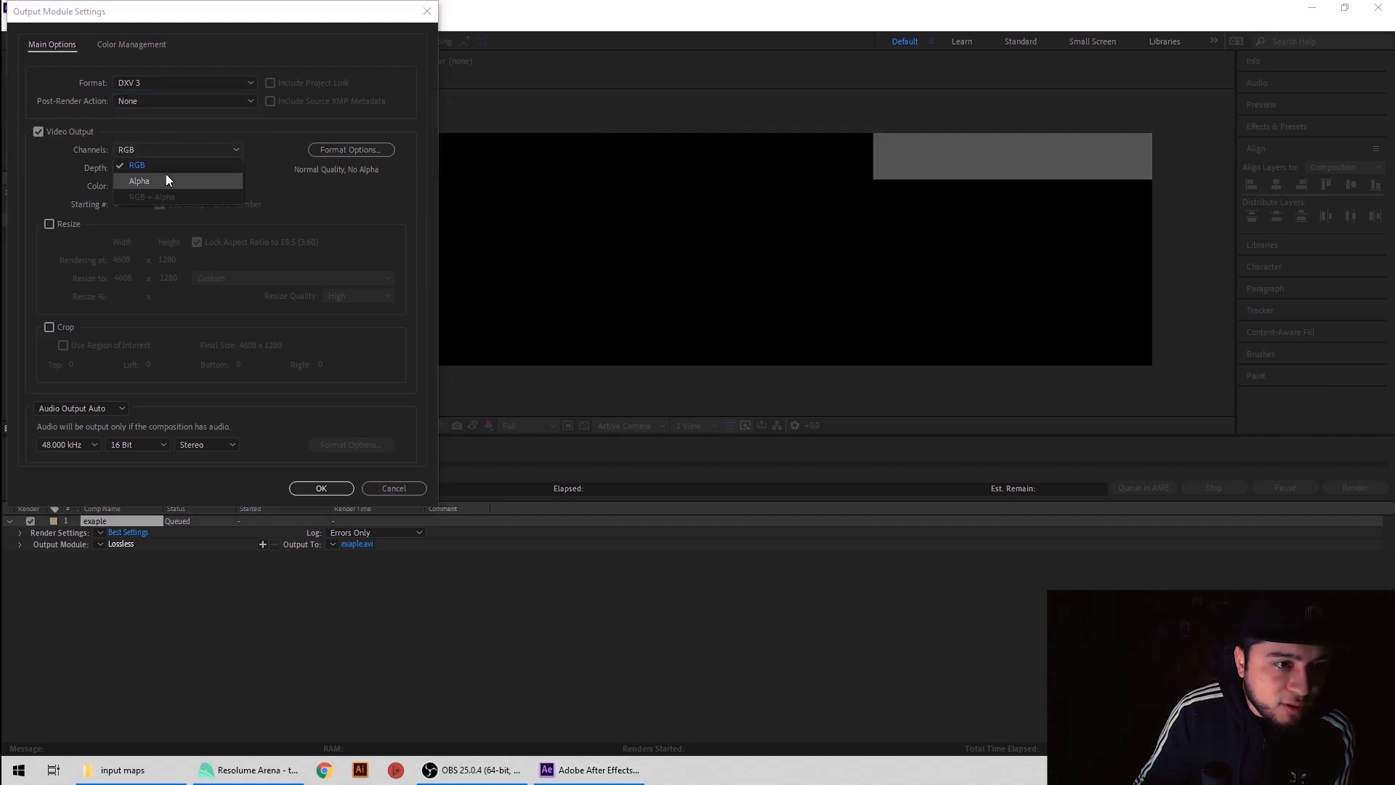
pyautogui.click(164, 180)
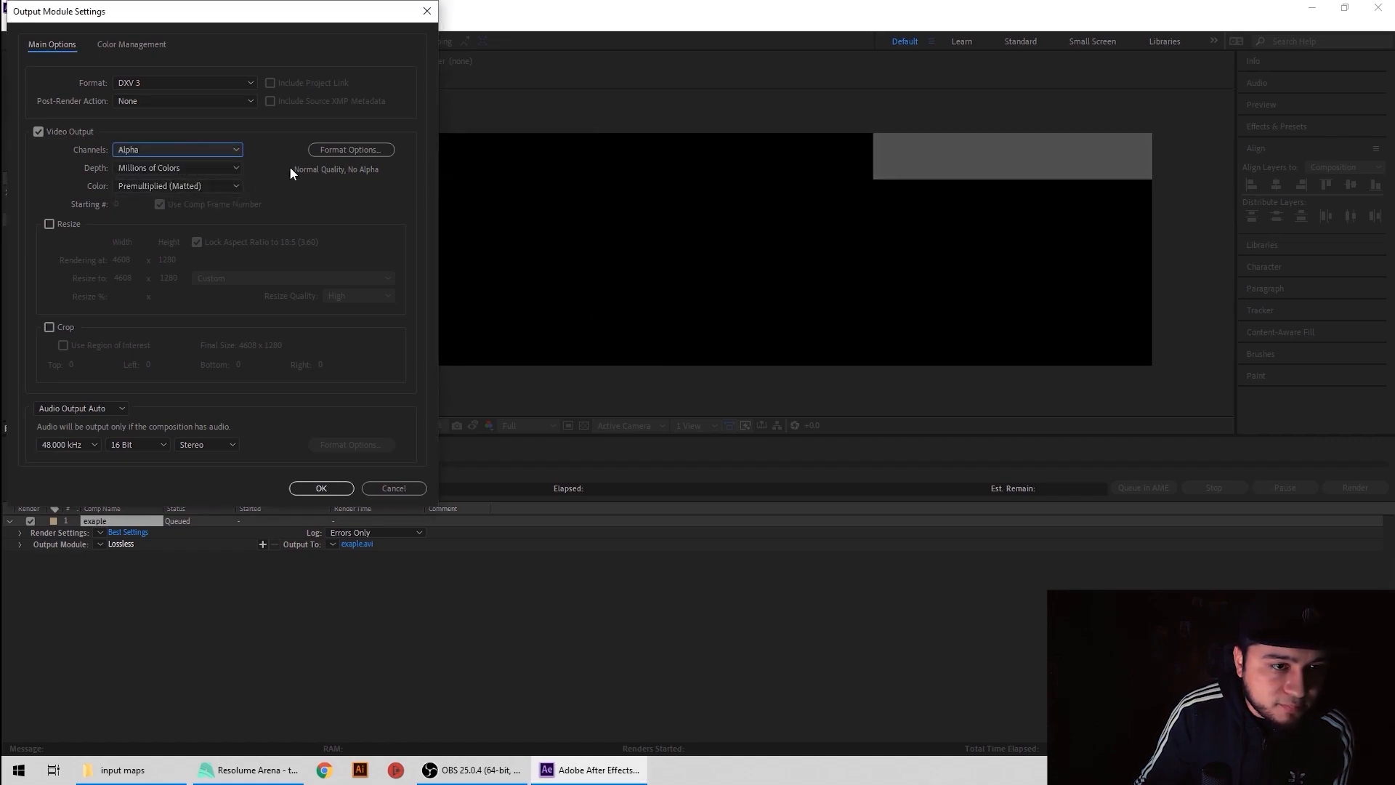
pyautogui.click(323, 155)
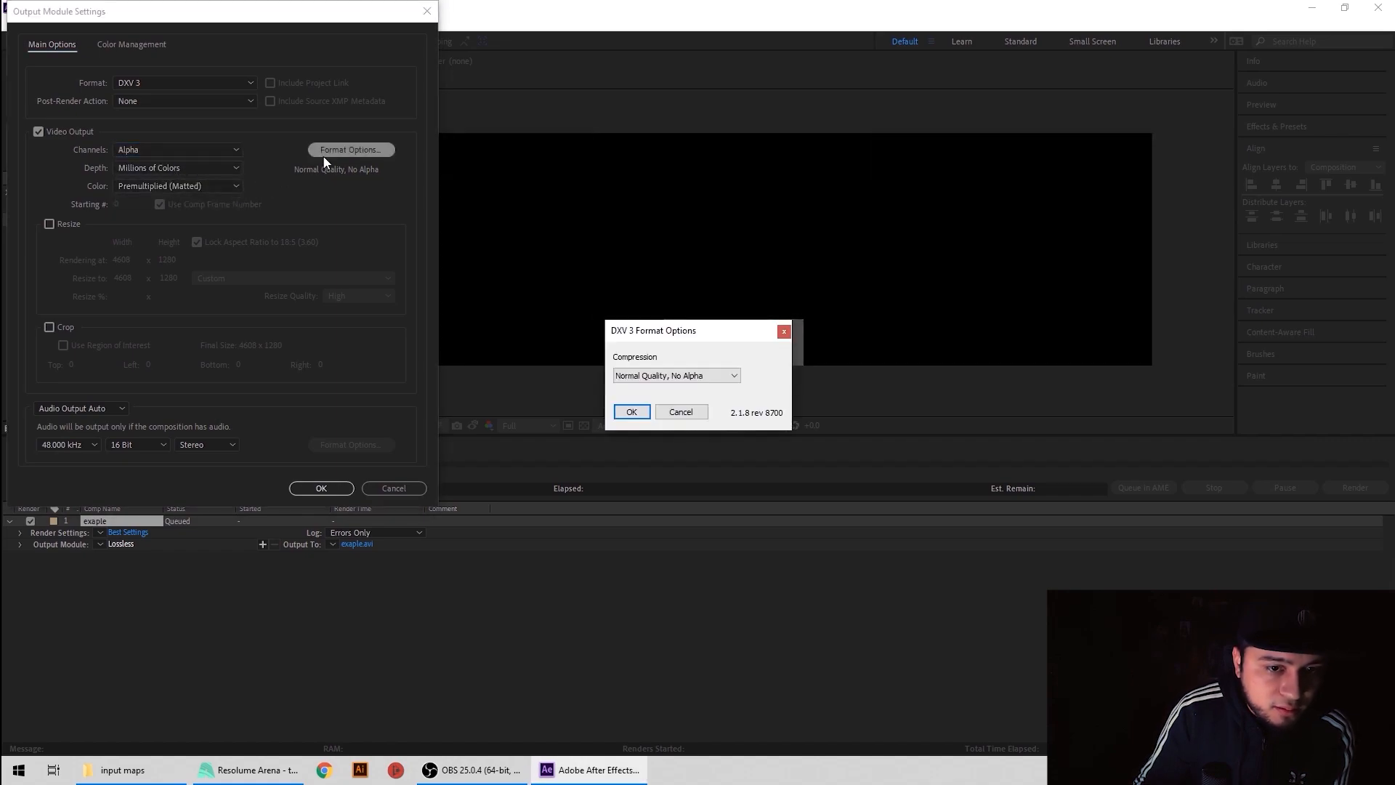
pyautogui.click(734, 377)
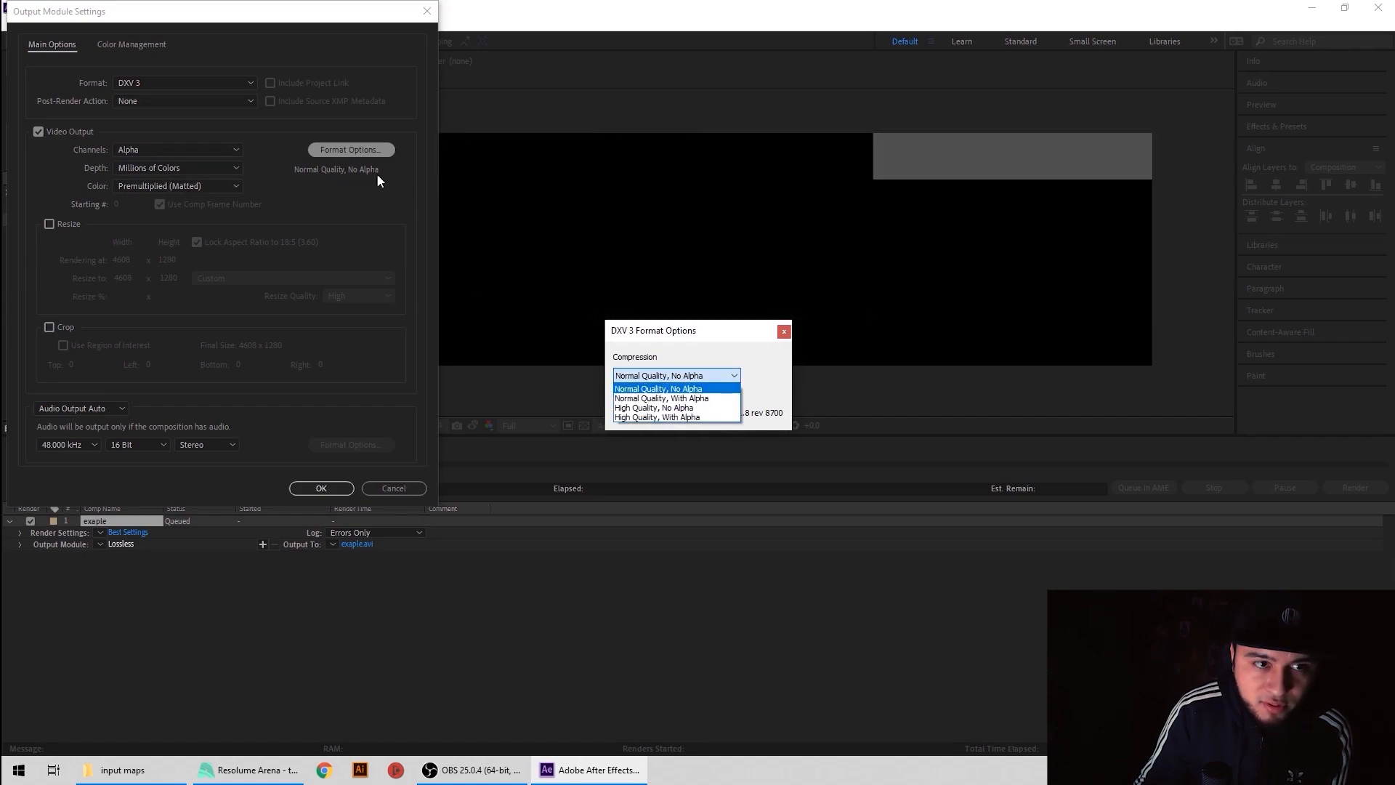
pyautogui.click(708, 399)
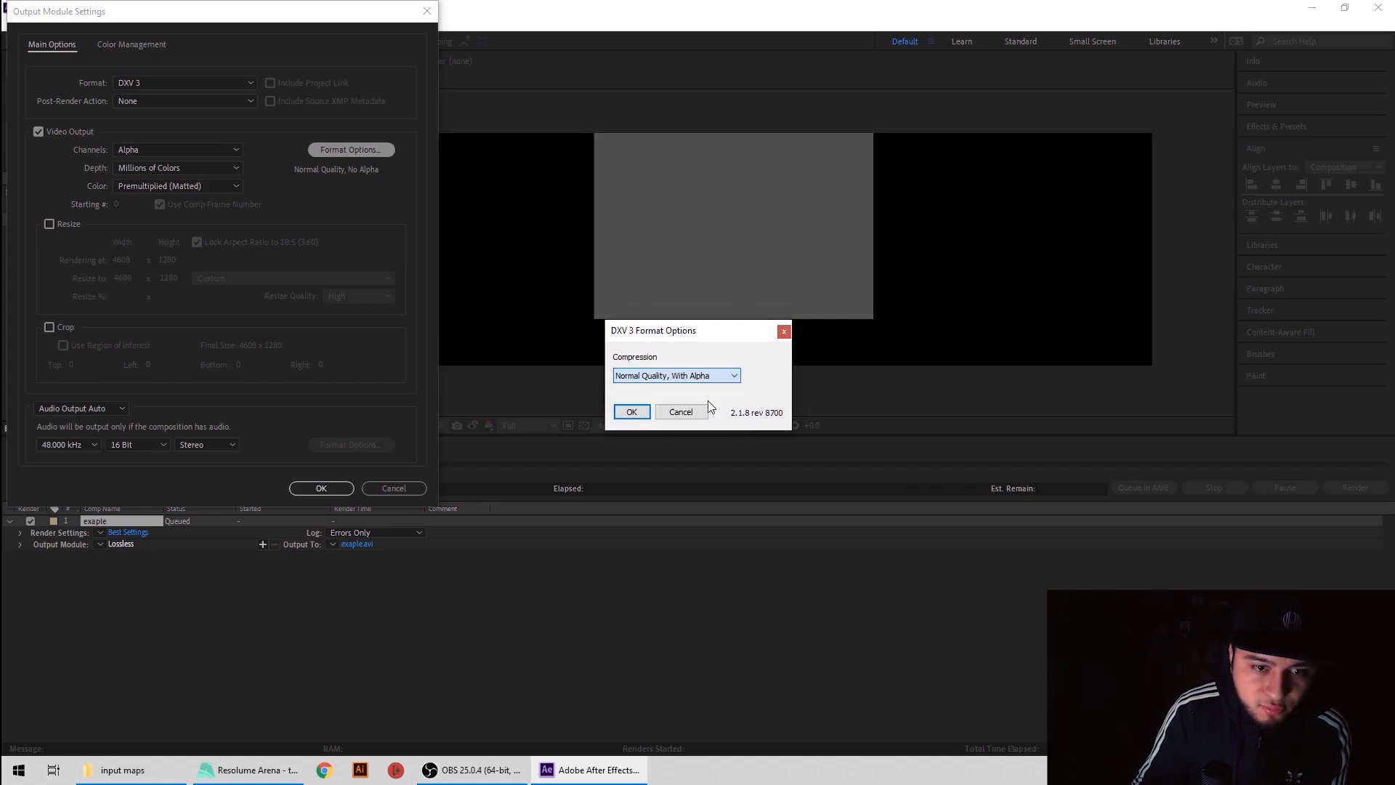
pyautogui.click(639, 412)
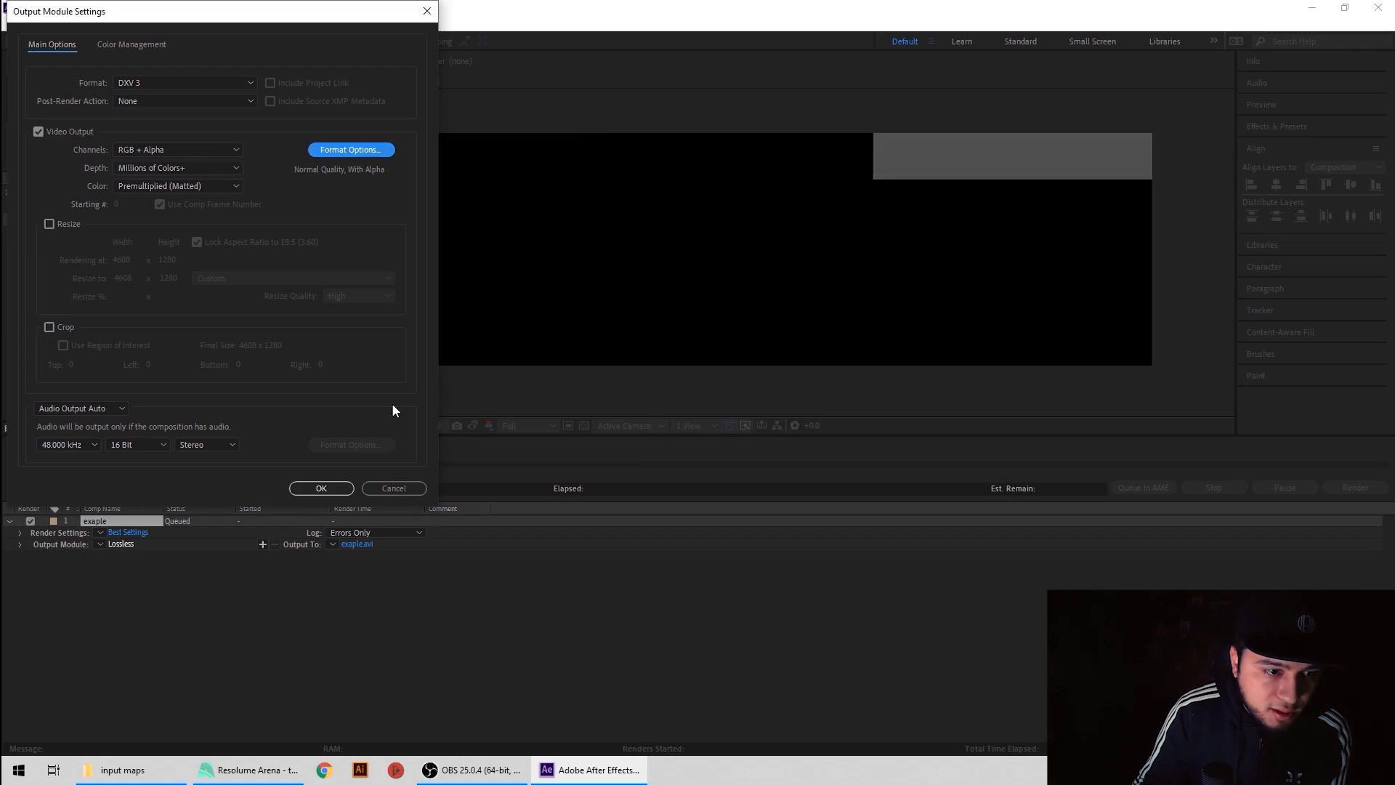
pyautogui.click(321, 488)
# Set the render output to exaple.mov in the tutoriales > ingles folder and render the composition.
pyautogui.click(354, 545)
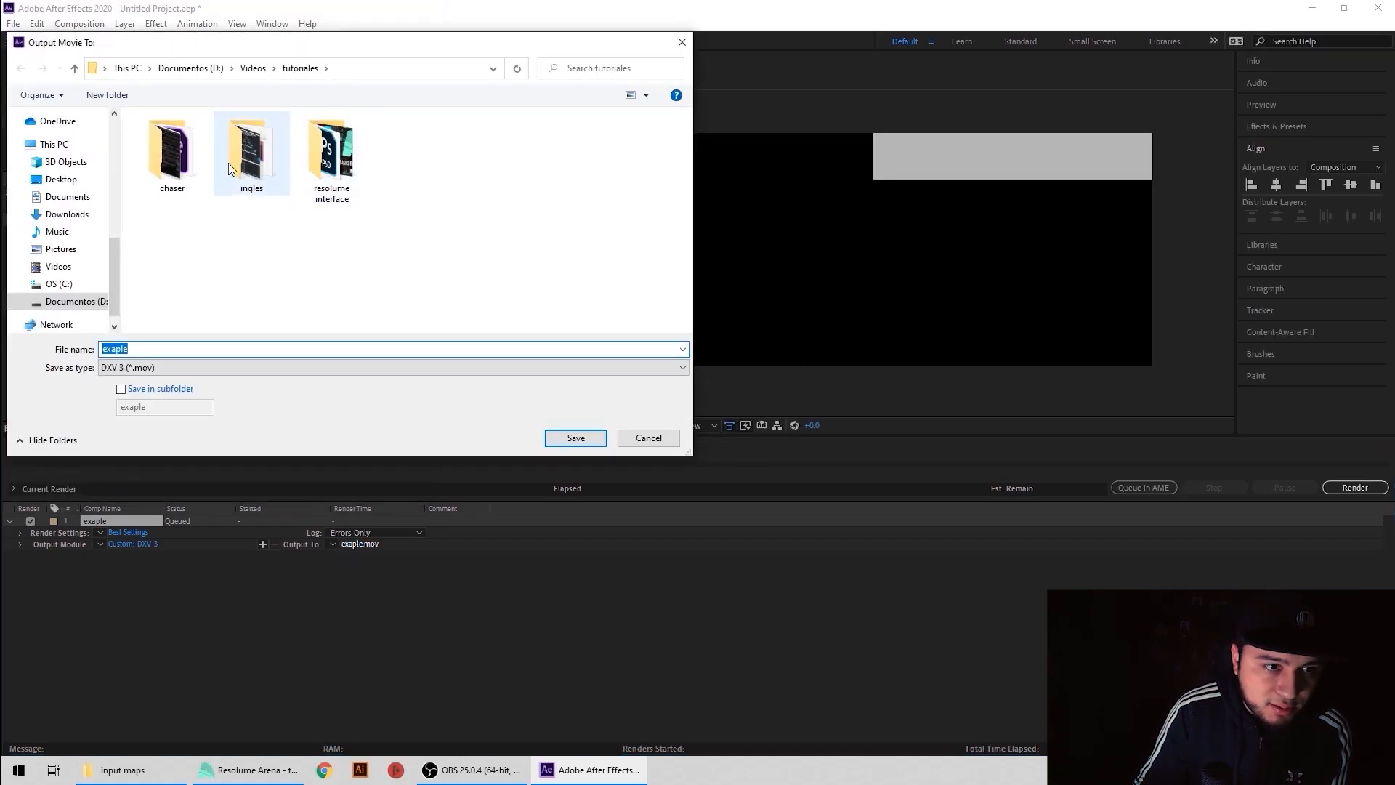
pyautogui.doubleClick(228, 163)
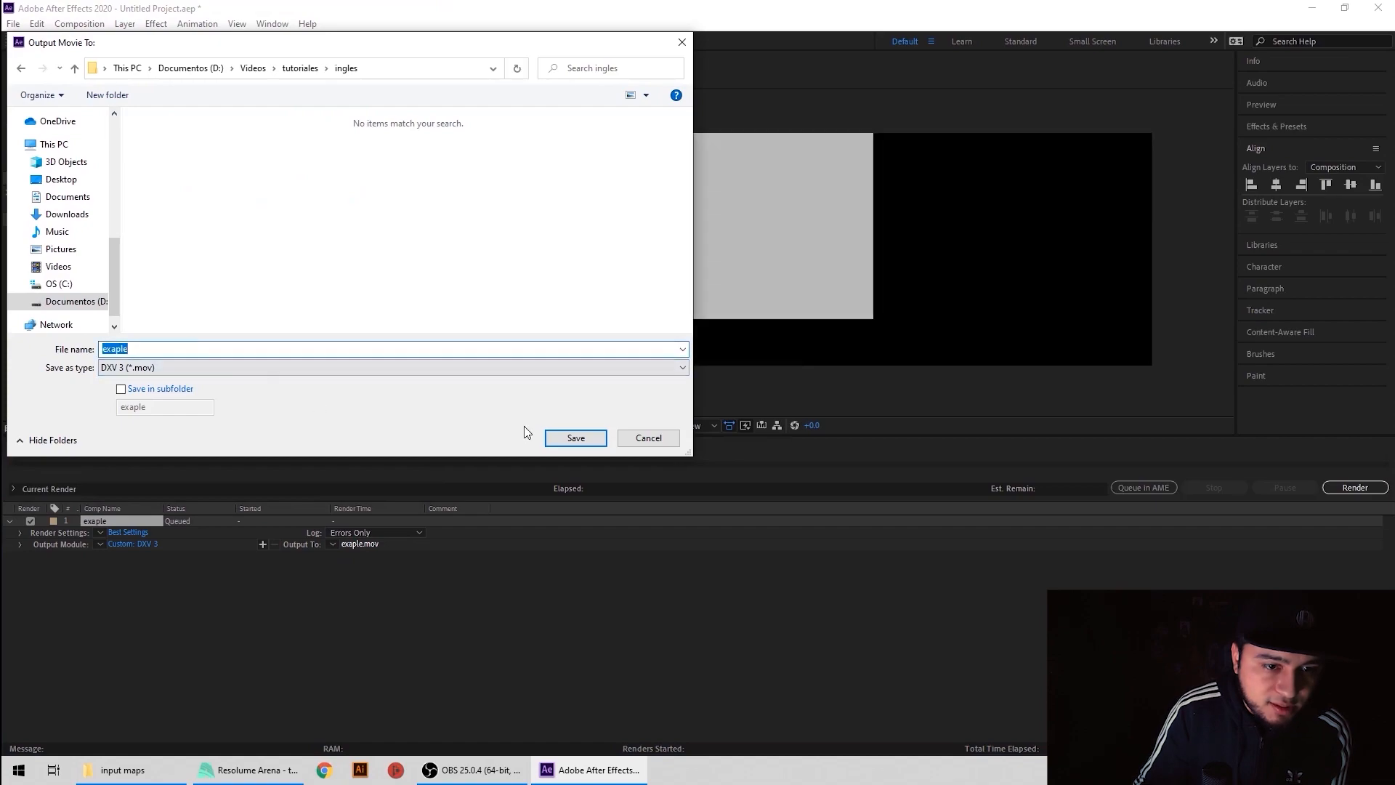
pyautogui.click(573, 438)
pyautogui.click(1353, 487)
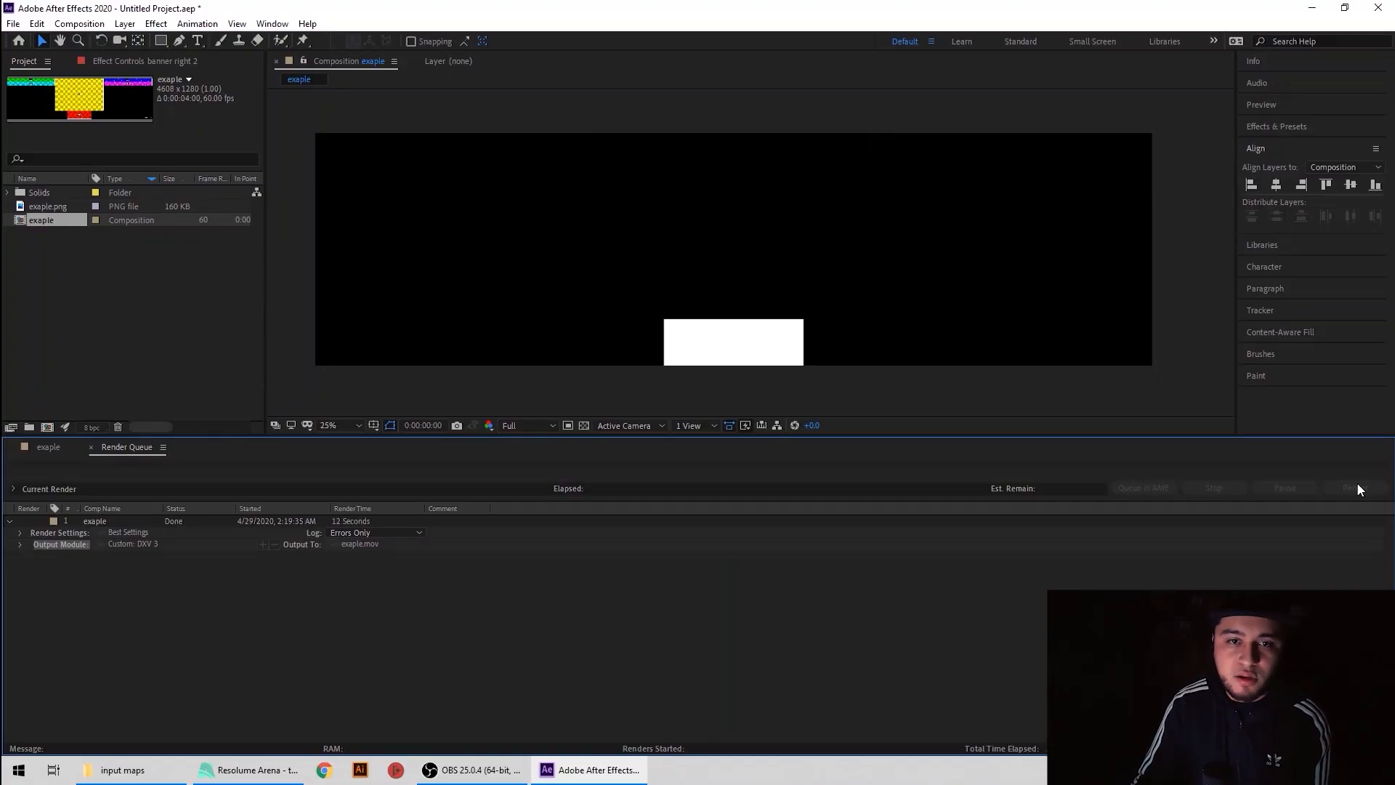
# Close After Effects without saving the project, close the input maps folder and switch to Resolume Arena.
pyautogui.click(1375, 10)
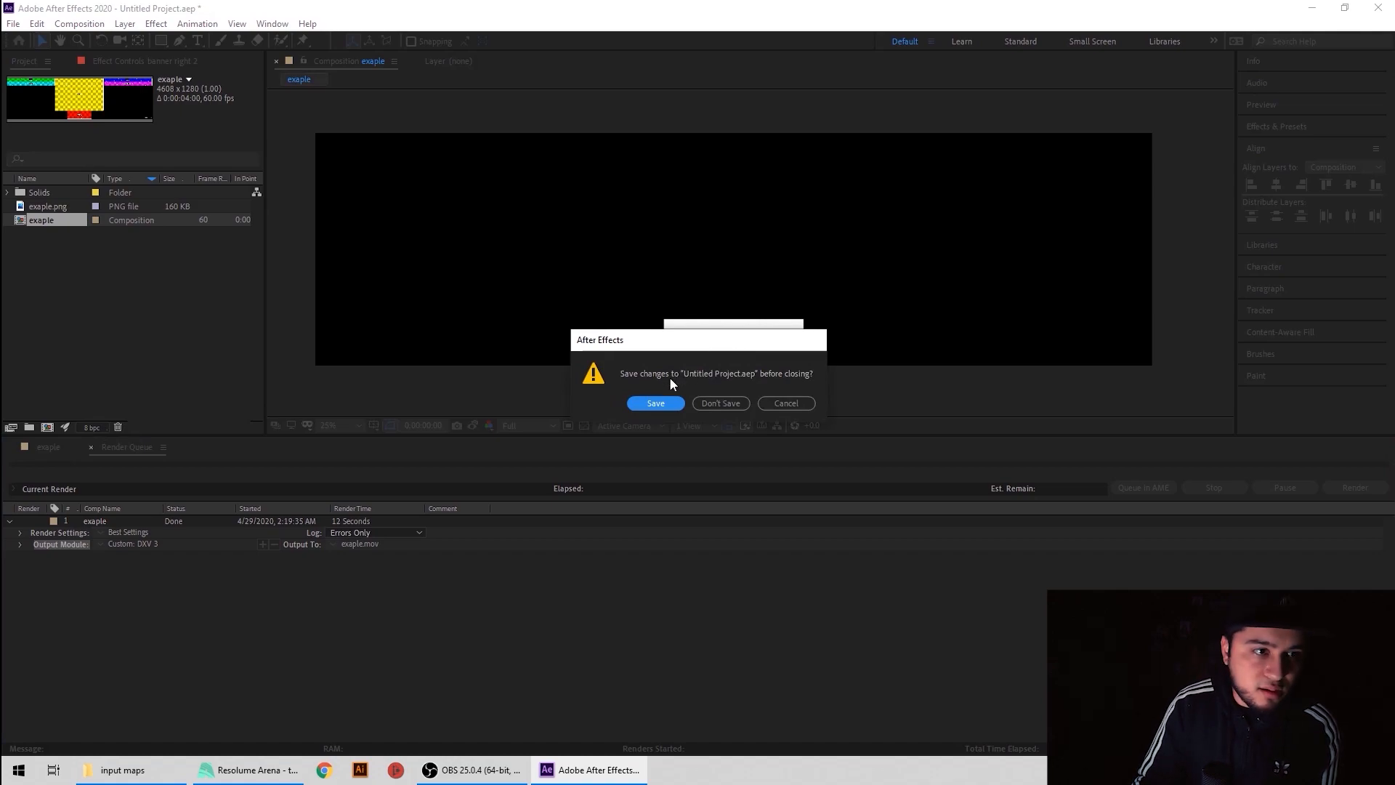
pyautogui.click(721, 404)
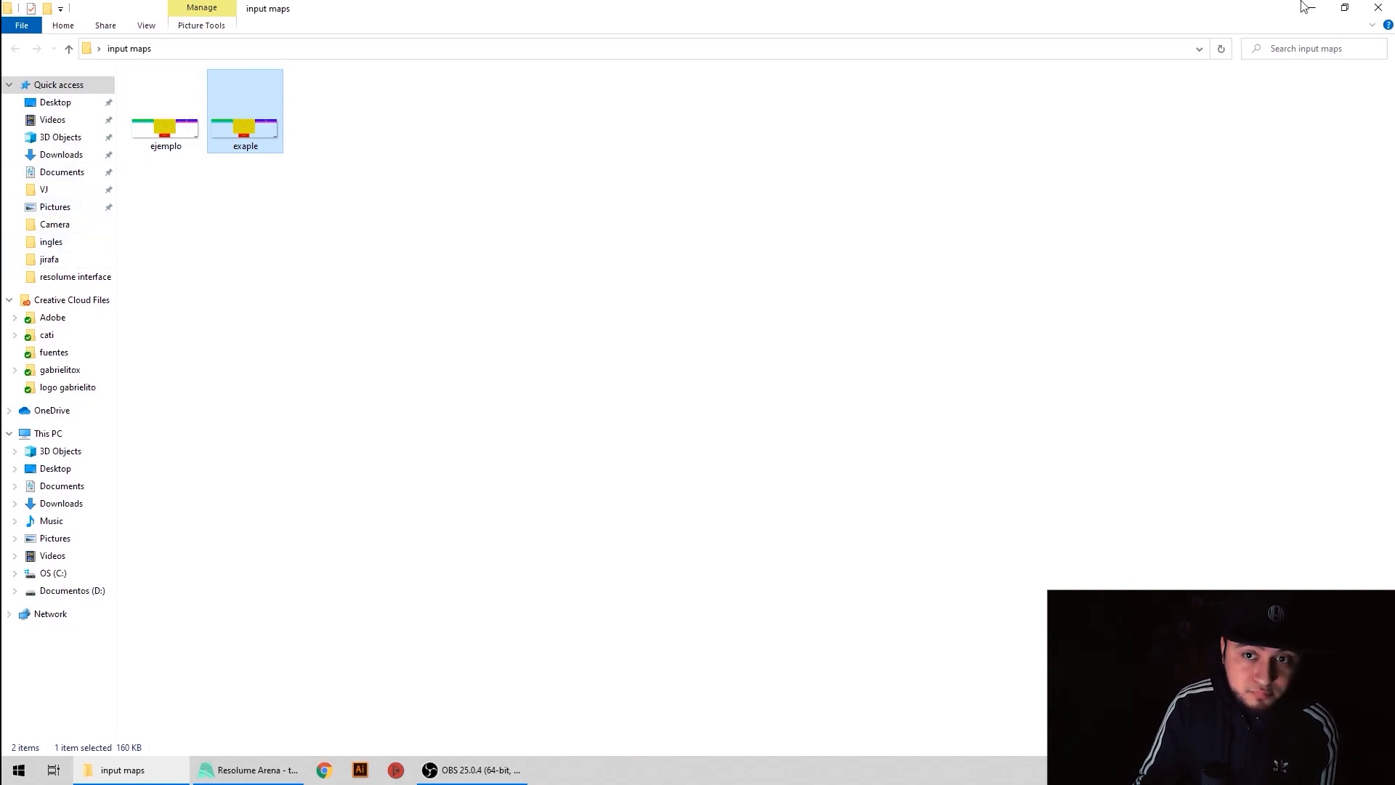
pyautogui.click(1378, 7)
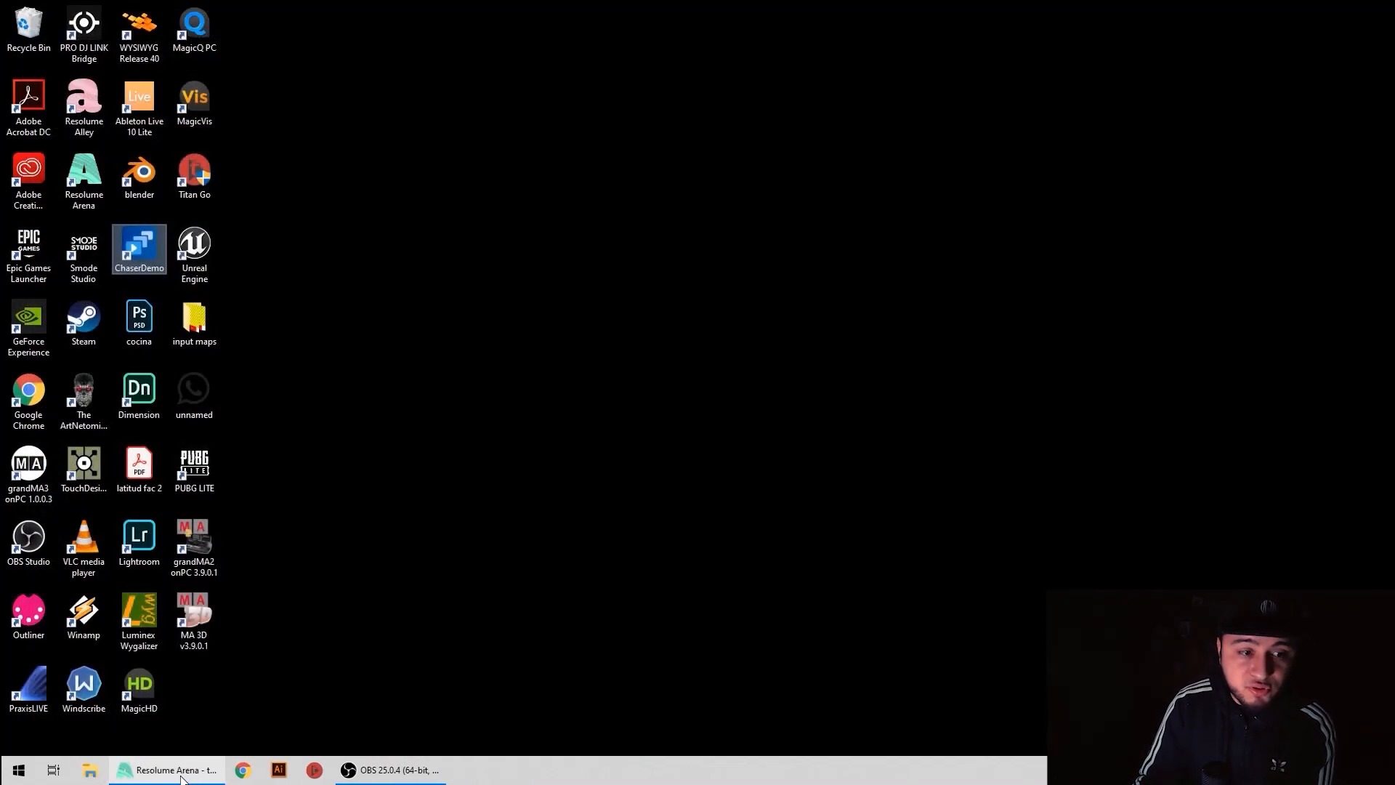
pyautogui.click(182, 778)
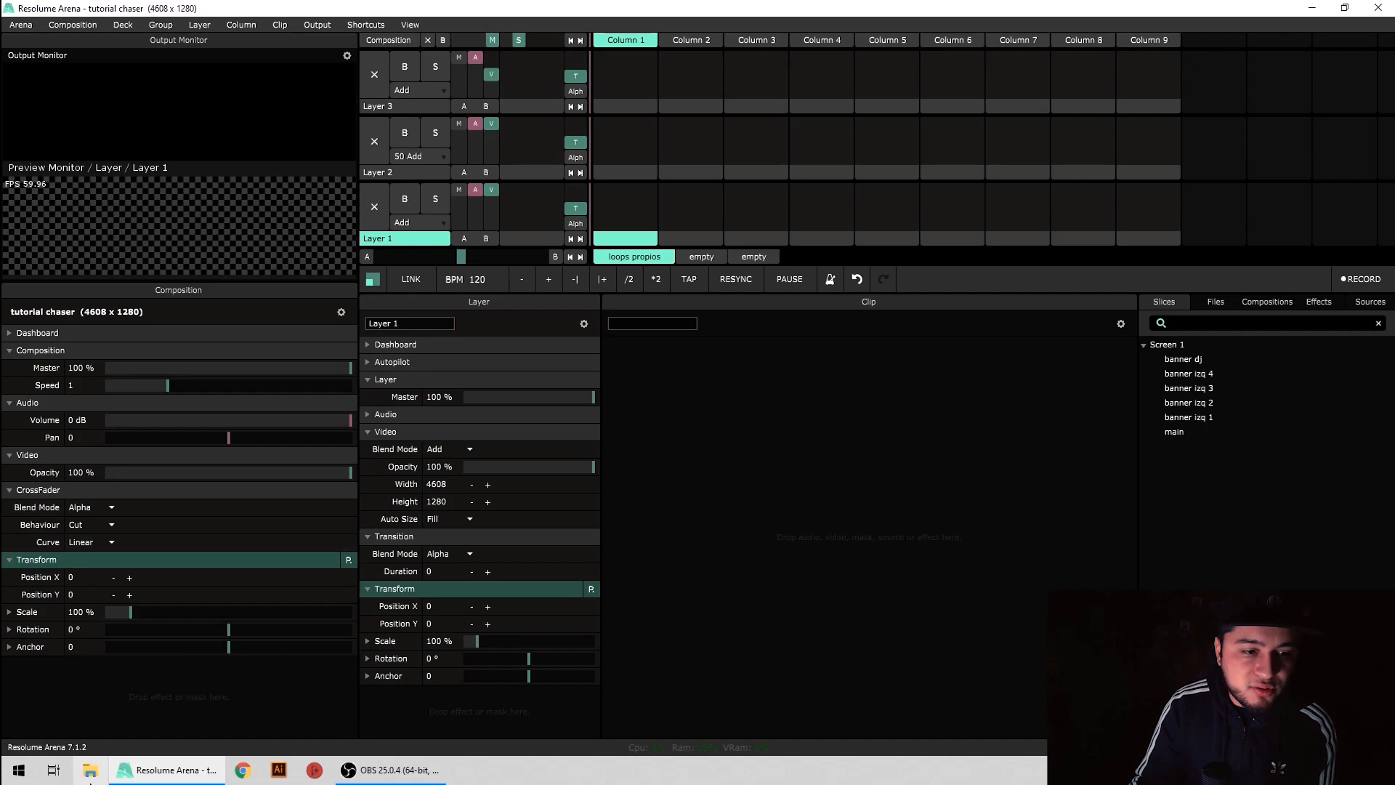
# Load the exaple video from the tutoriales > ingles folder into Layer 2, Column 1 of the Resolume Arena composition.
pyautogui.press('super+e')
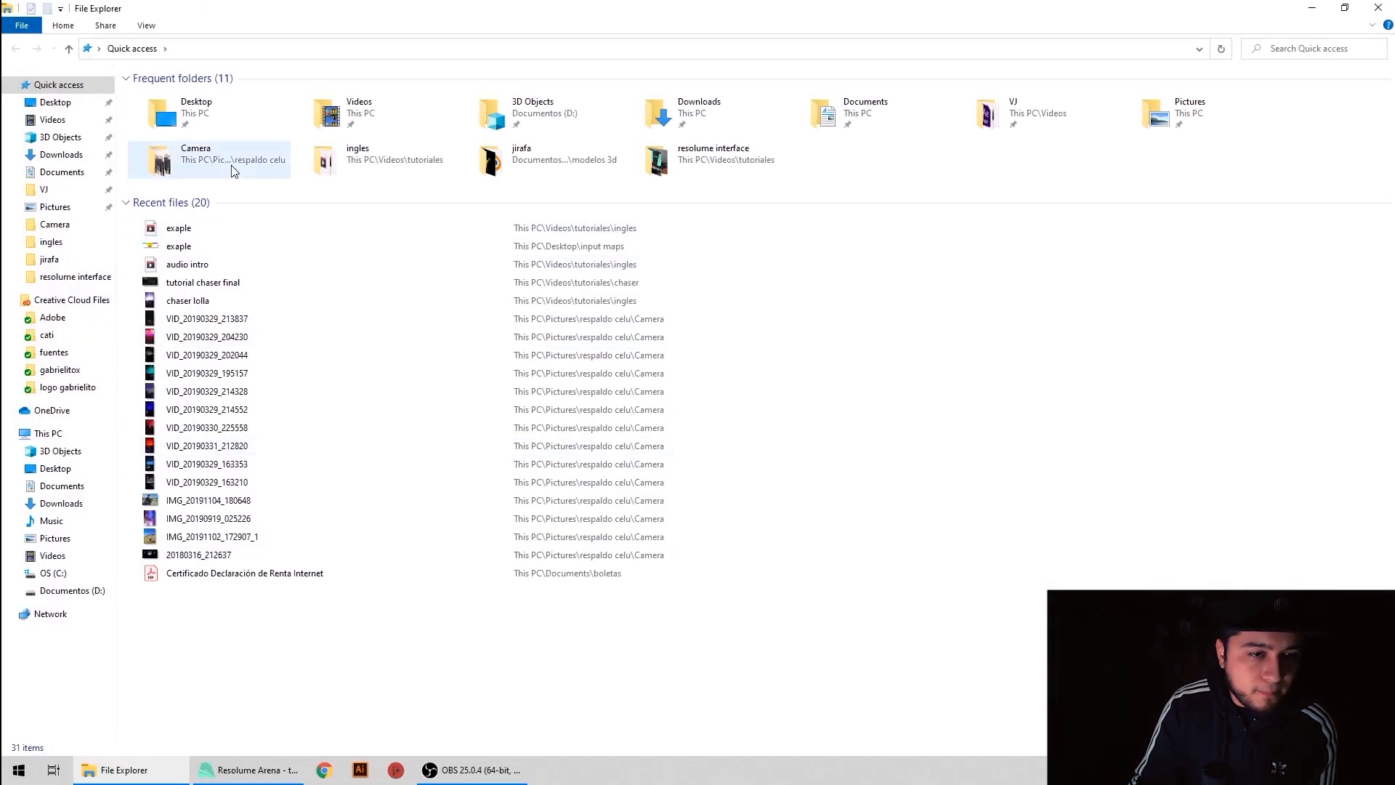
pyautogui.doubleClick(347, 173)
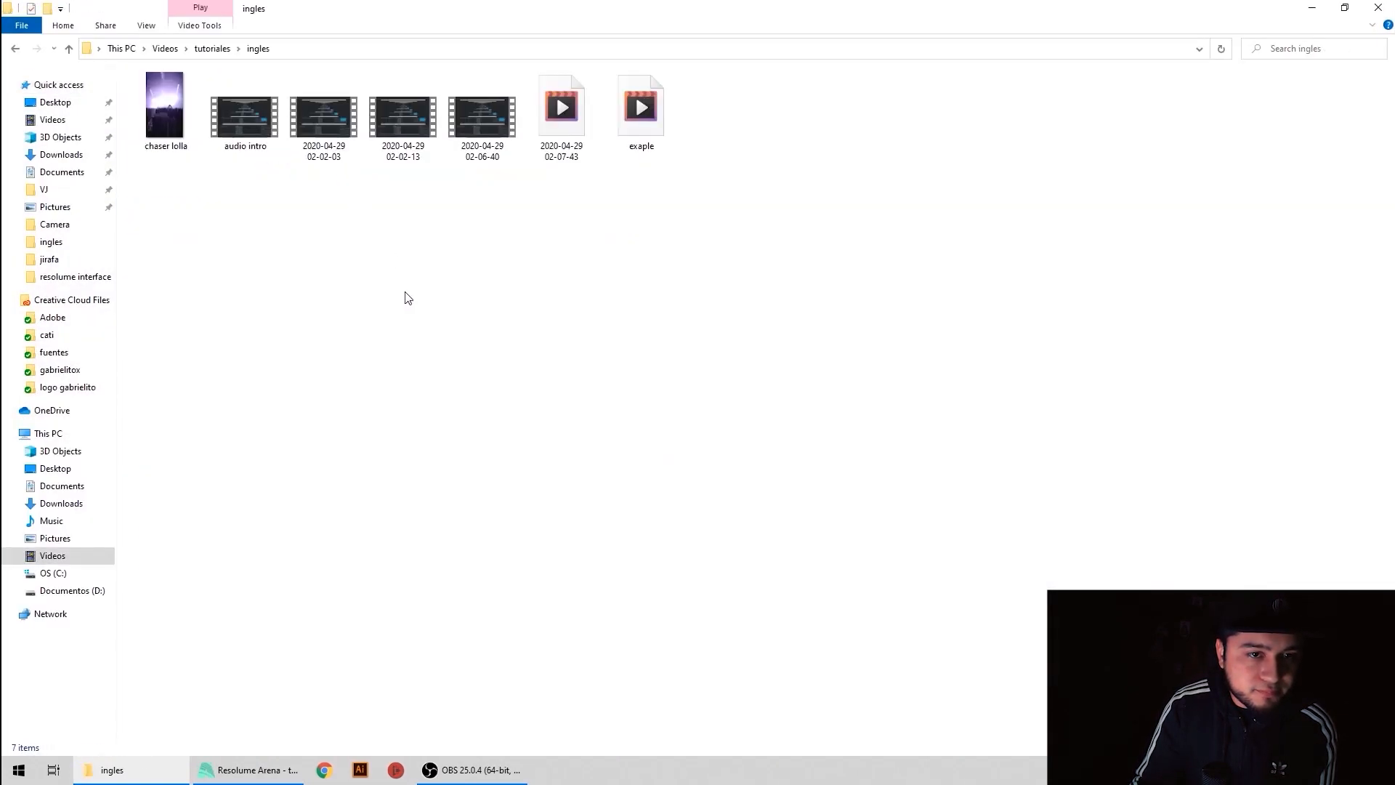
pyautogui.moveTo(392, 719); pyautogui.dragTo(718, 274)
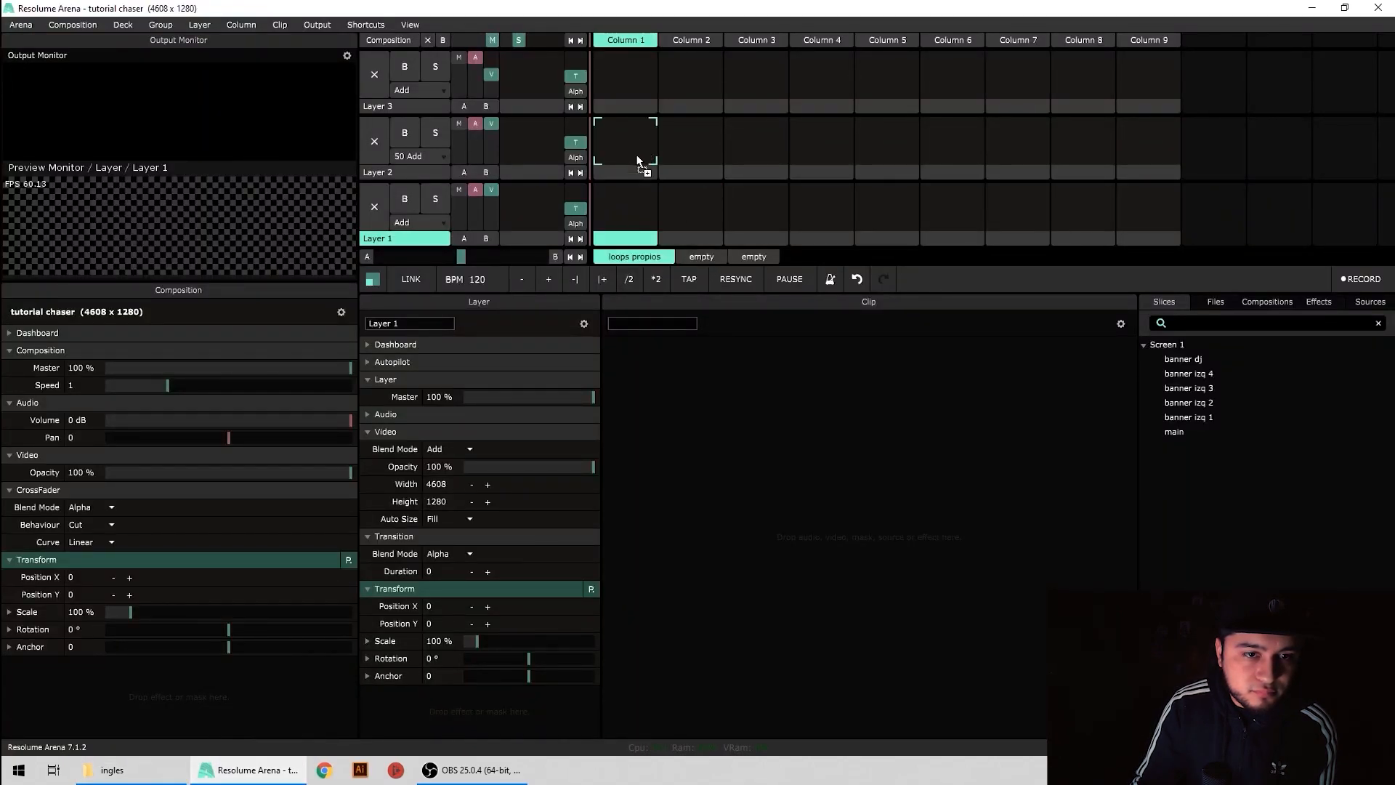
pyautogui.moveTo(637, 149); pyautogui.dragTo(637, 144)
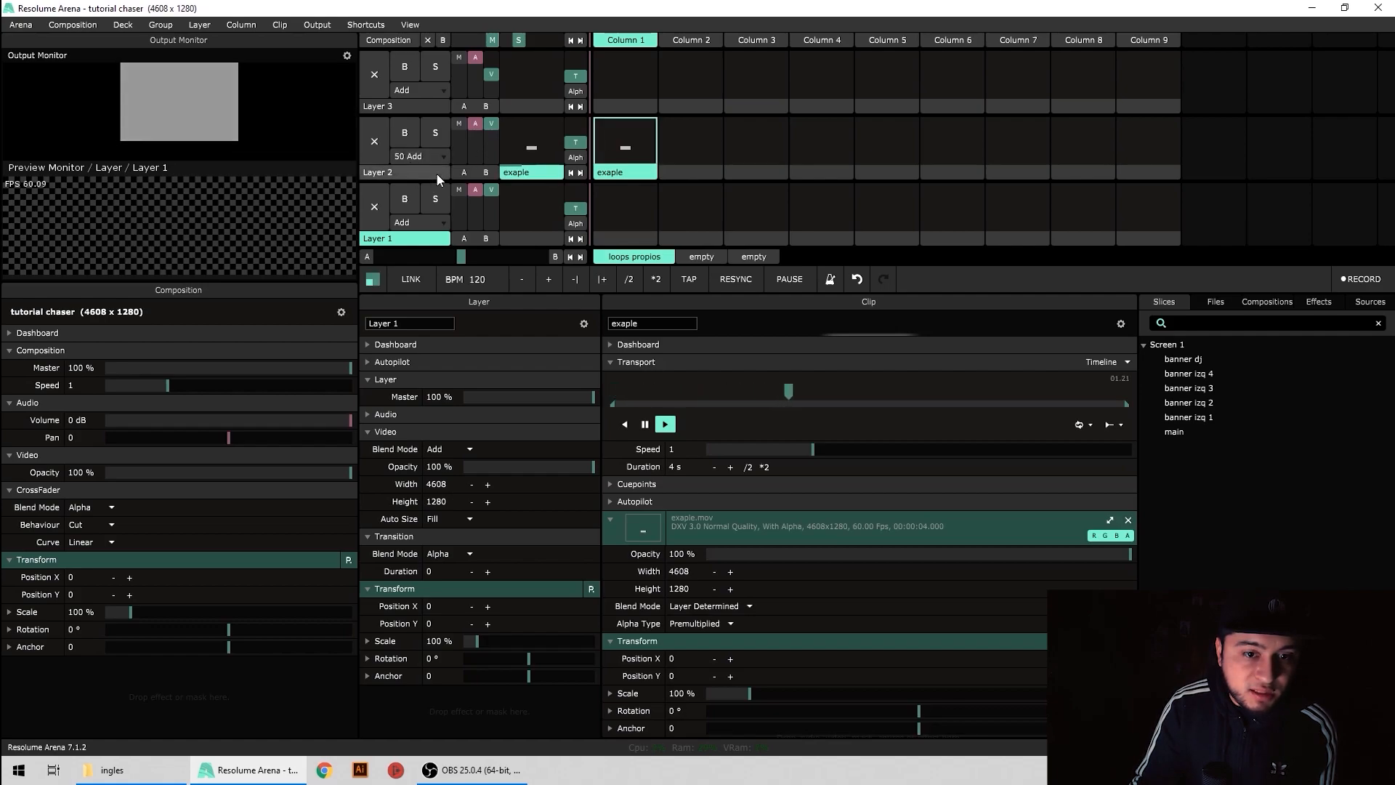
# Open the Advanced Output window, placed clear of the clip's playback controls, and set the exaple clip's speed to 10.
pyautogui.click(310, 26)
pyautogui.click(347, 150)
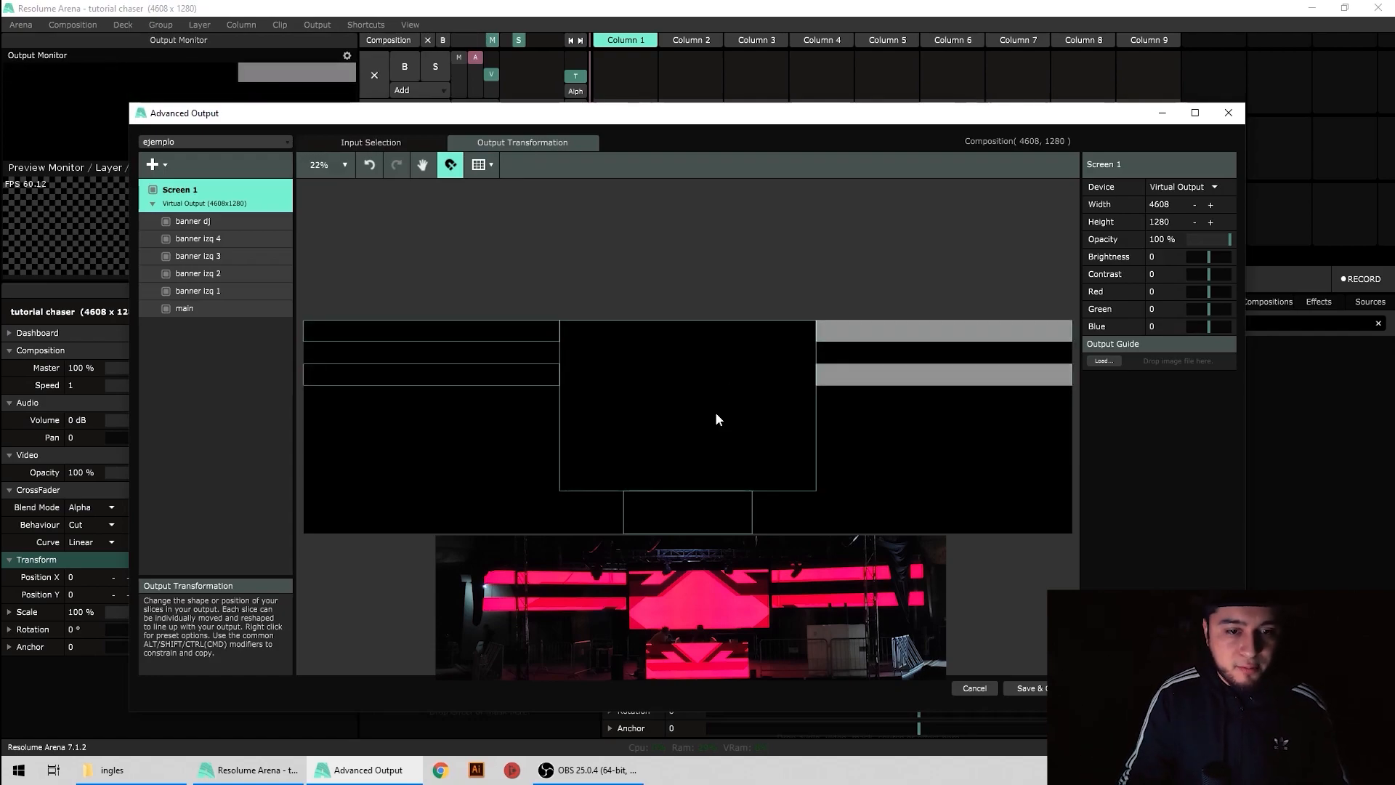
pyautogui.moveTo(746, 122); pyautogui.dragTo(740, 80)
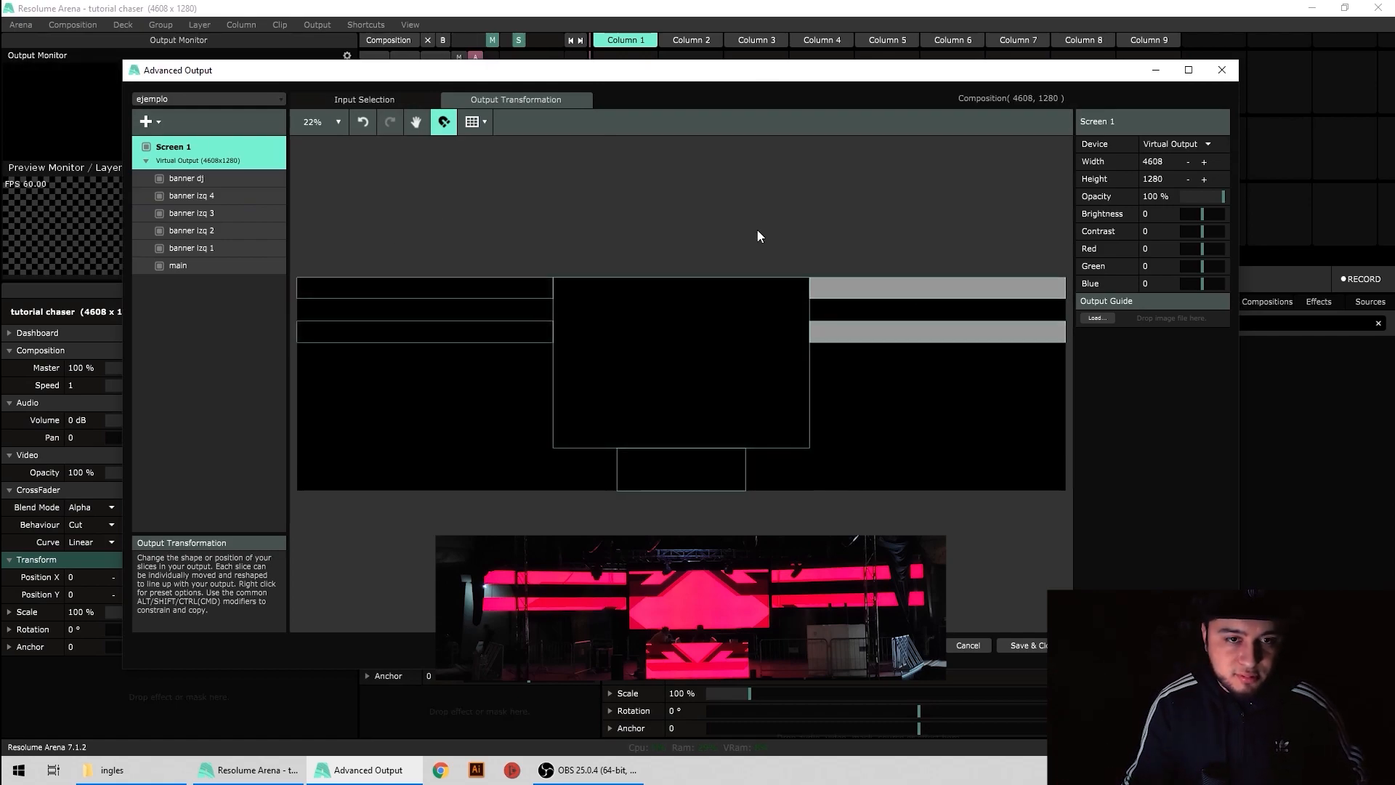
pyautogui.moveTo(1003, 70); pyautogui.dragTo(992, 18)
pyautogui.moveTo(814, 449); pyautogui.dragTo(1244, 498)
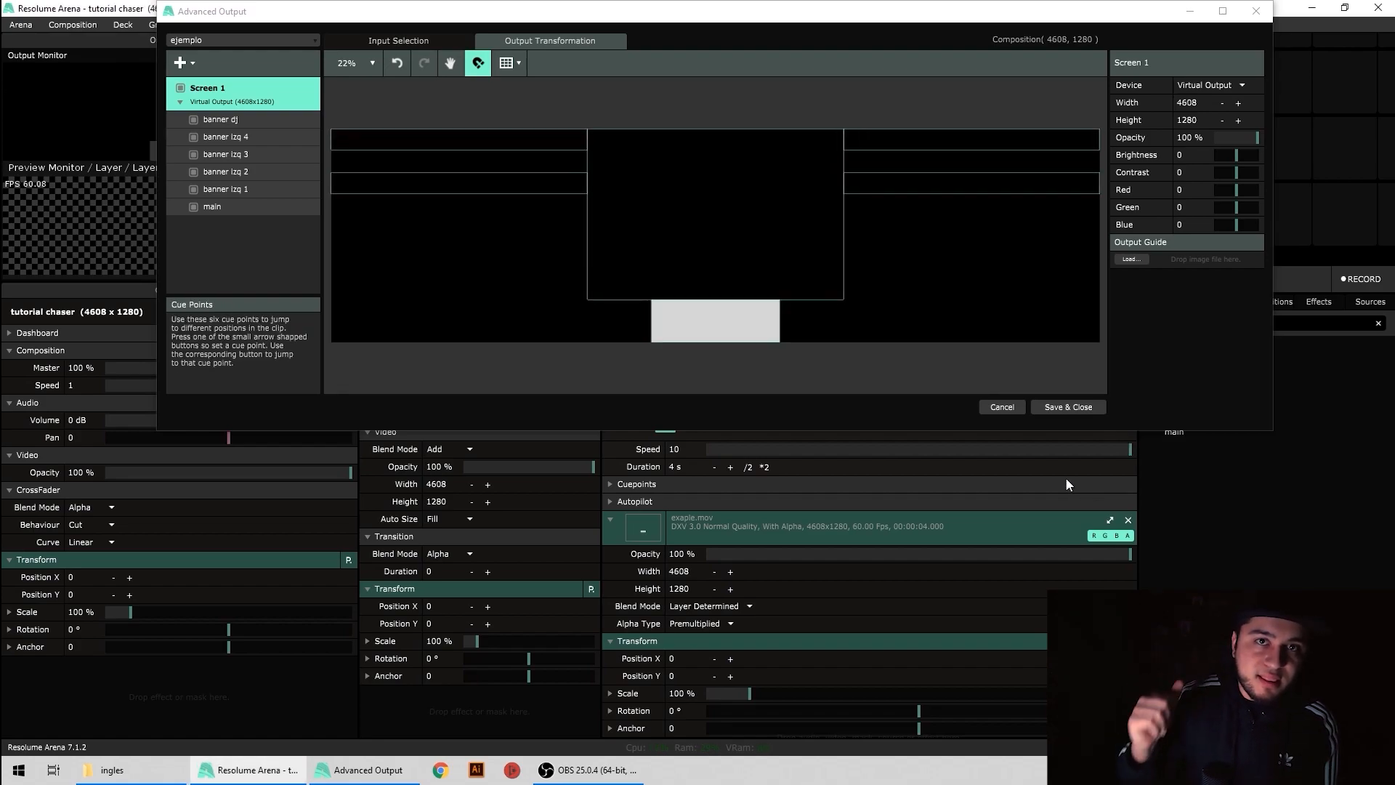